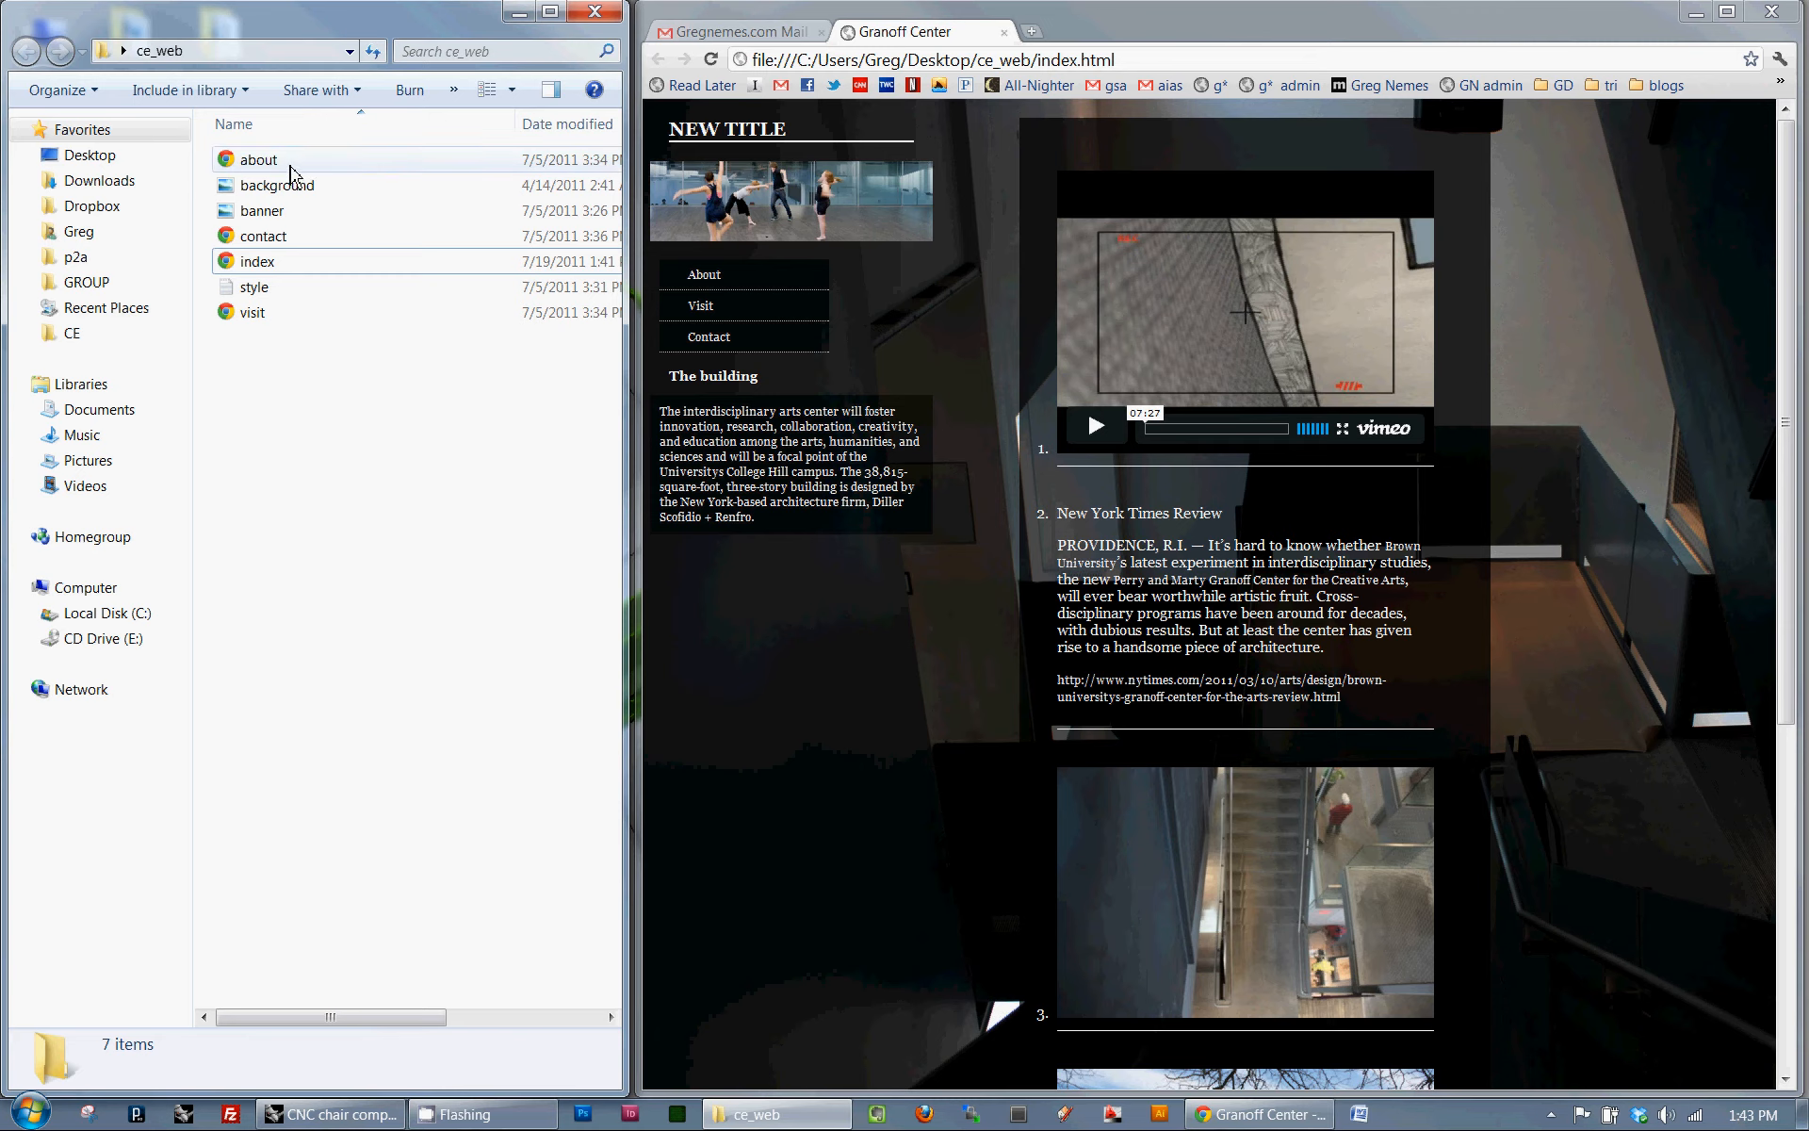
- Open the ce_web folder from the Desktop to view the website files it contains
click(146, 156)
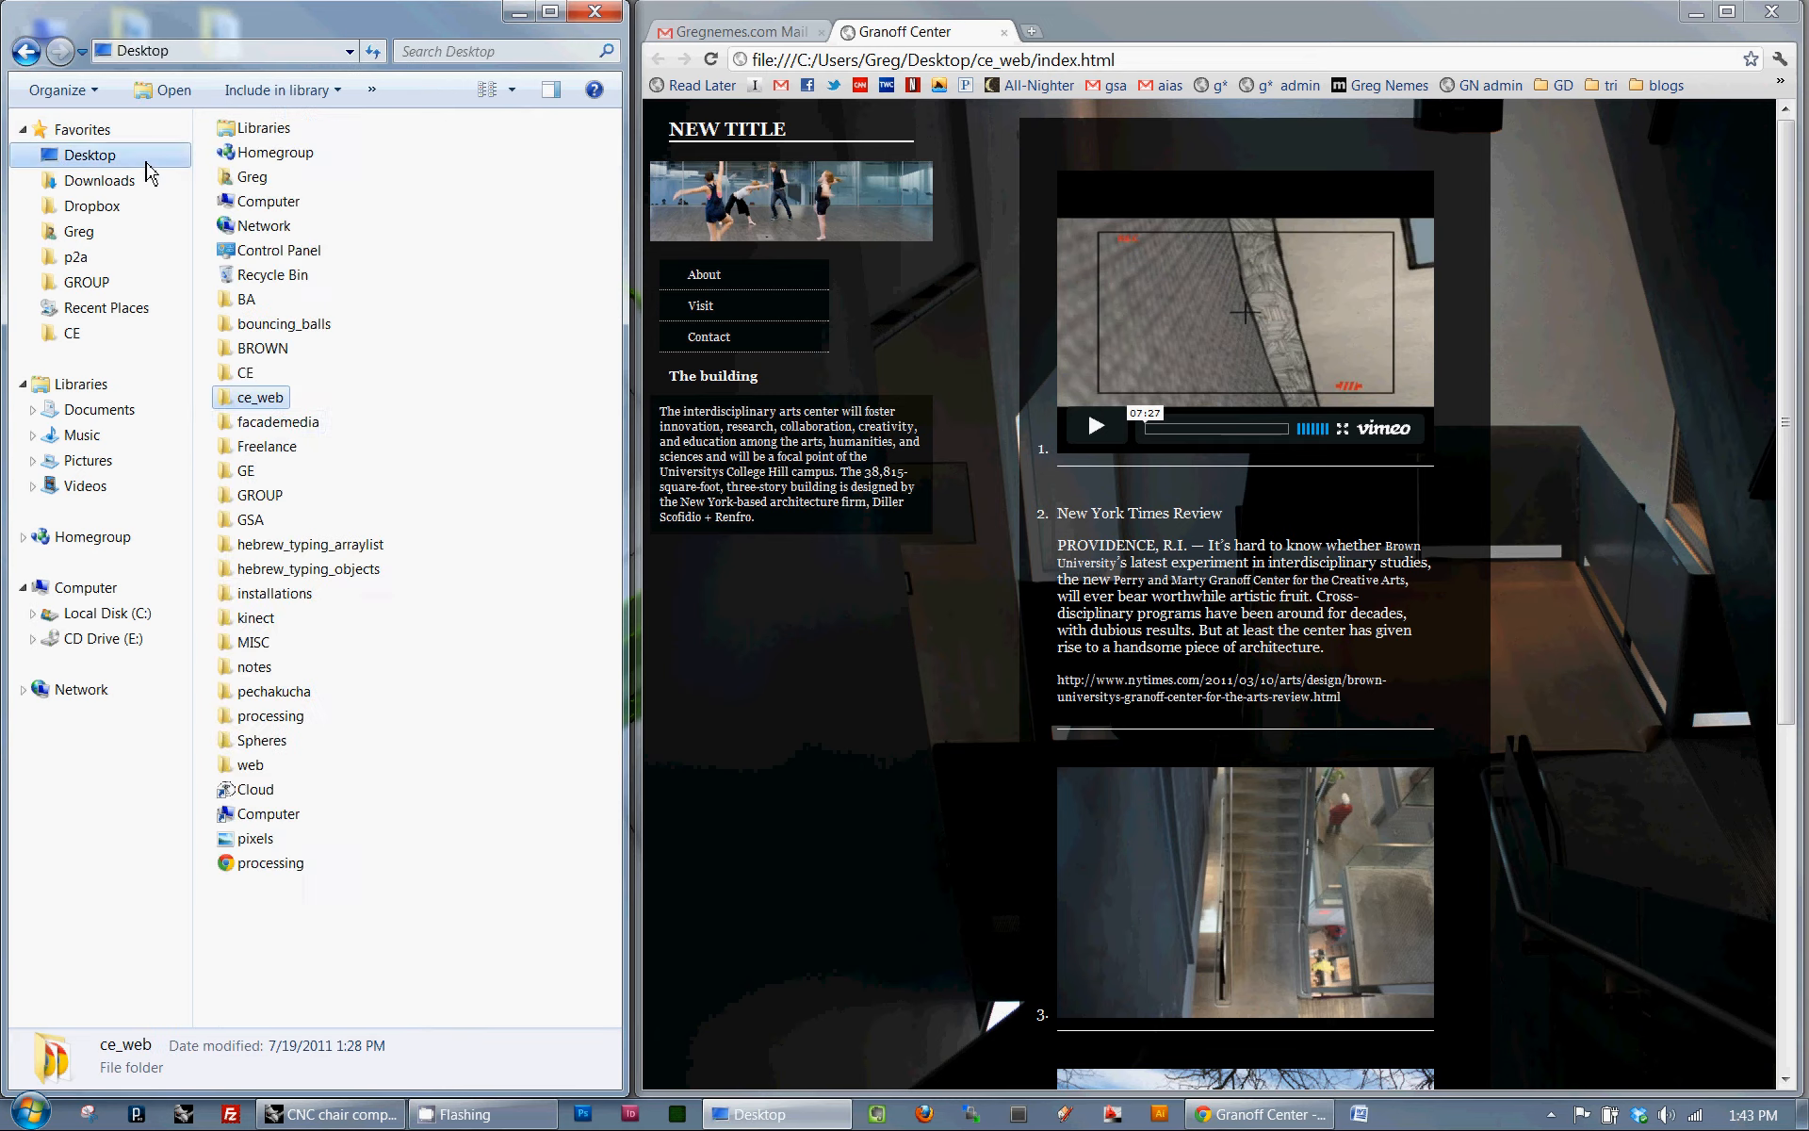
double_click(278, 397)
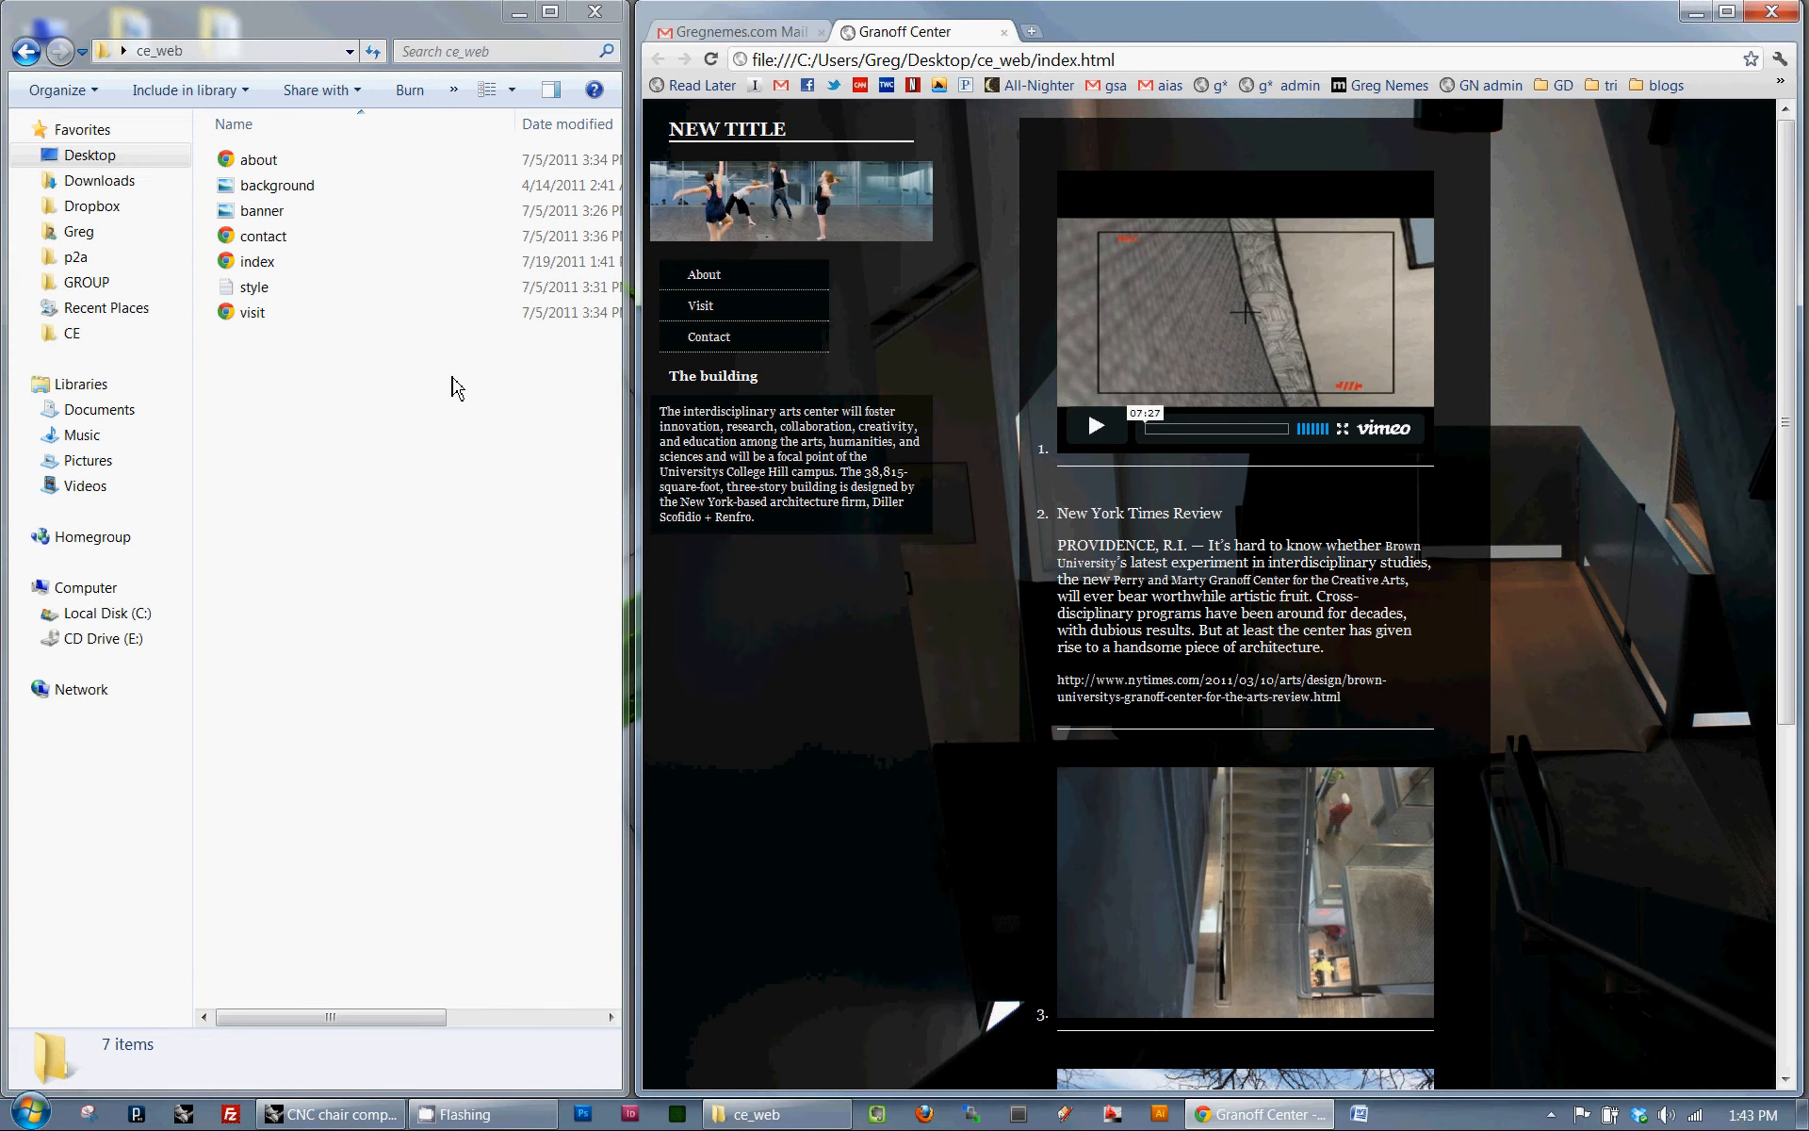
click(453, 386)
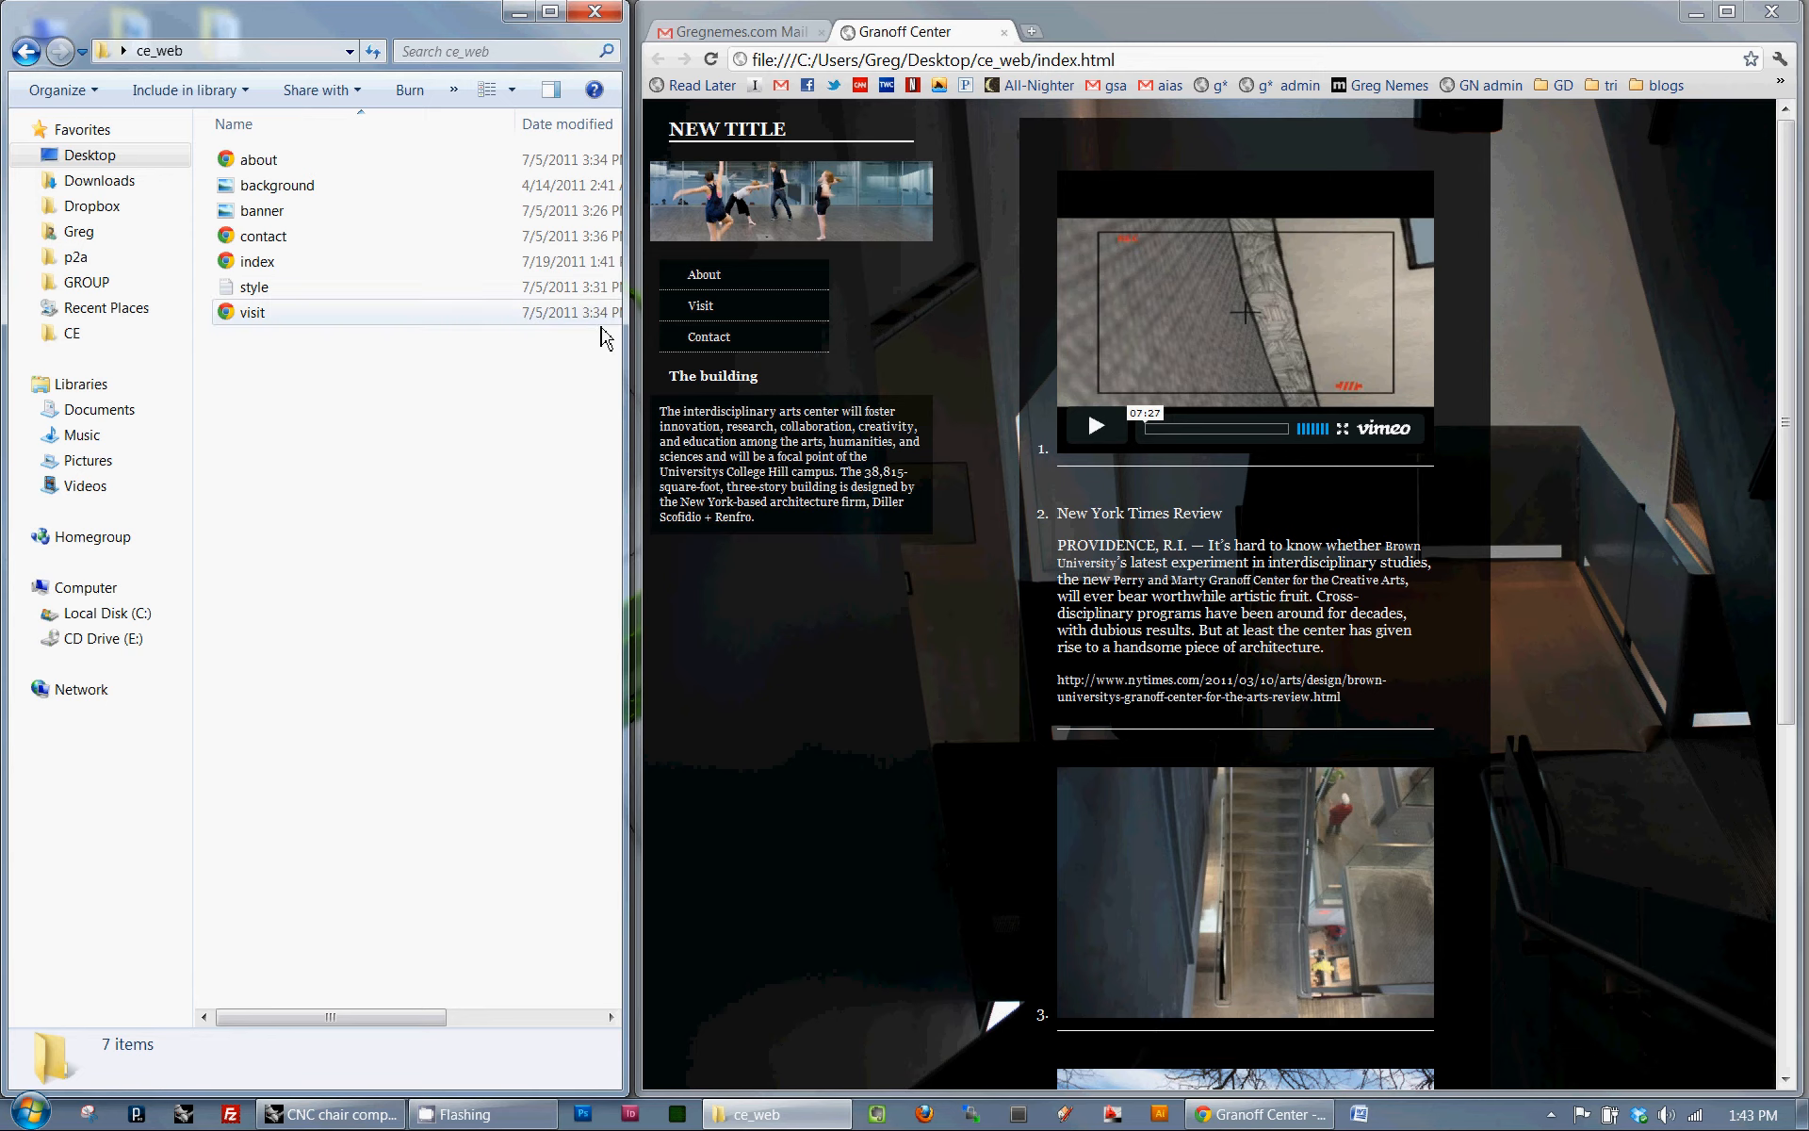
click(528, 314)
click(447, 538)
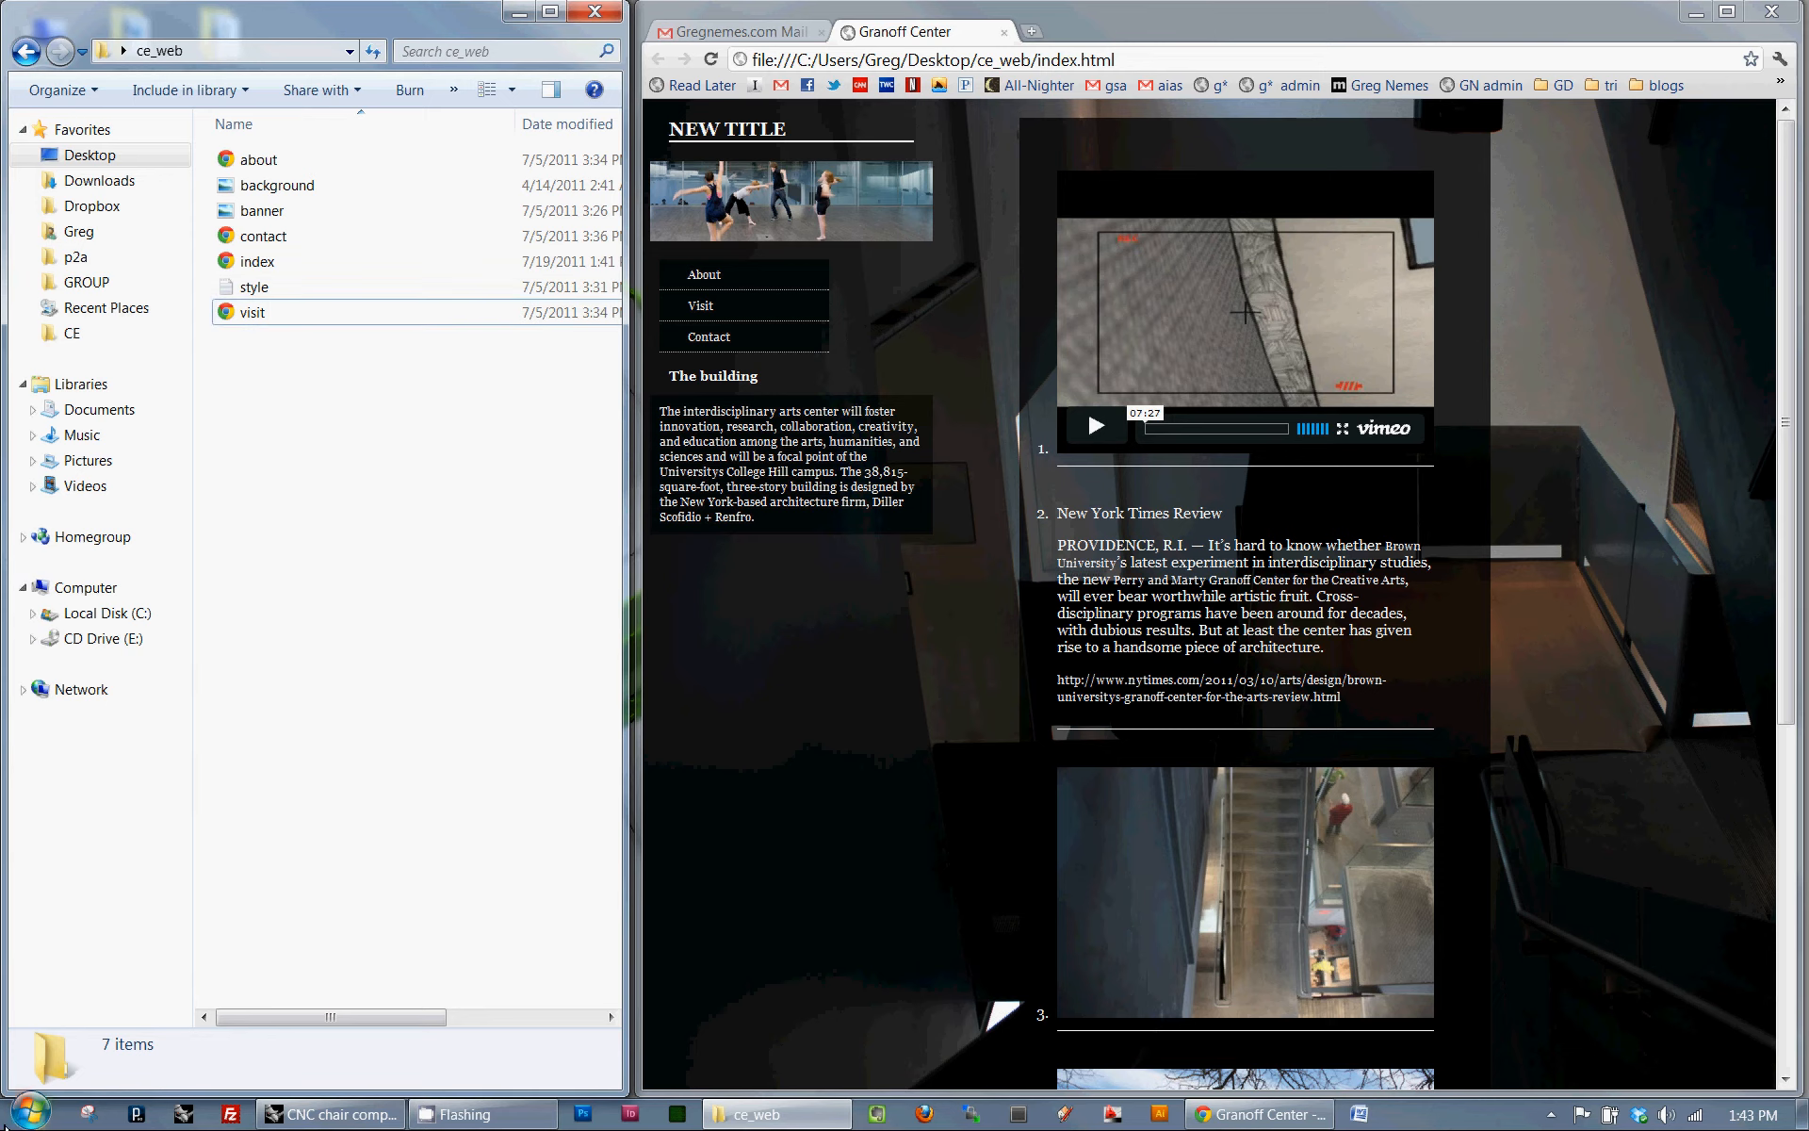
- Search the installed programs for filezilla and launch FileZilla
click(29, 1110)
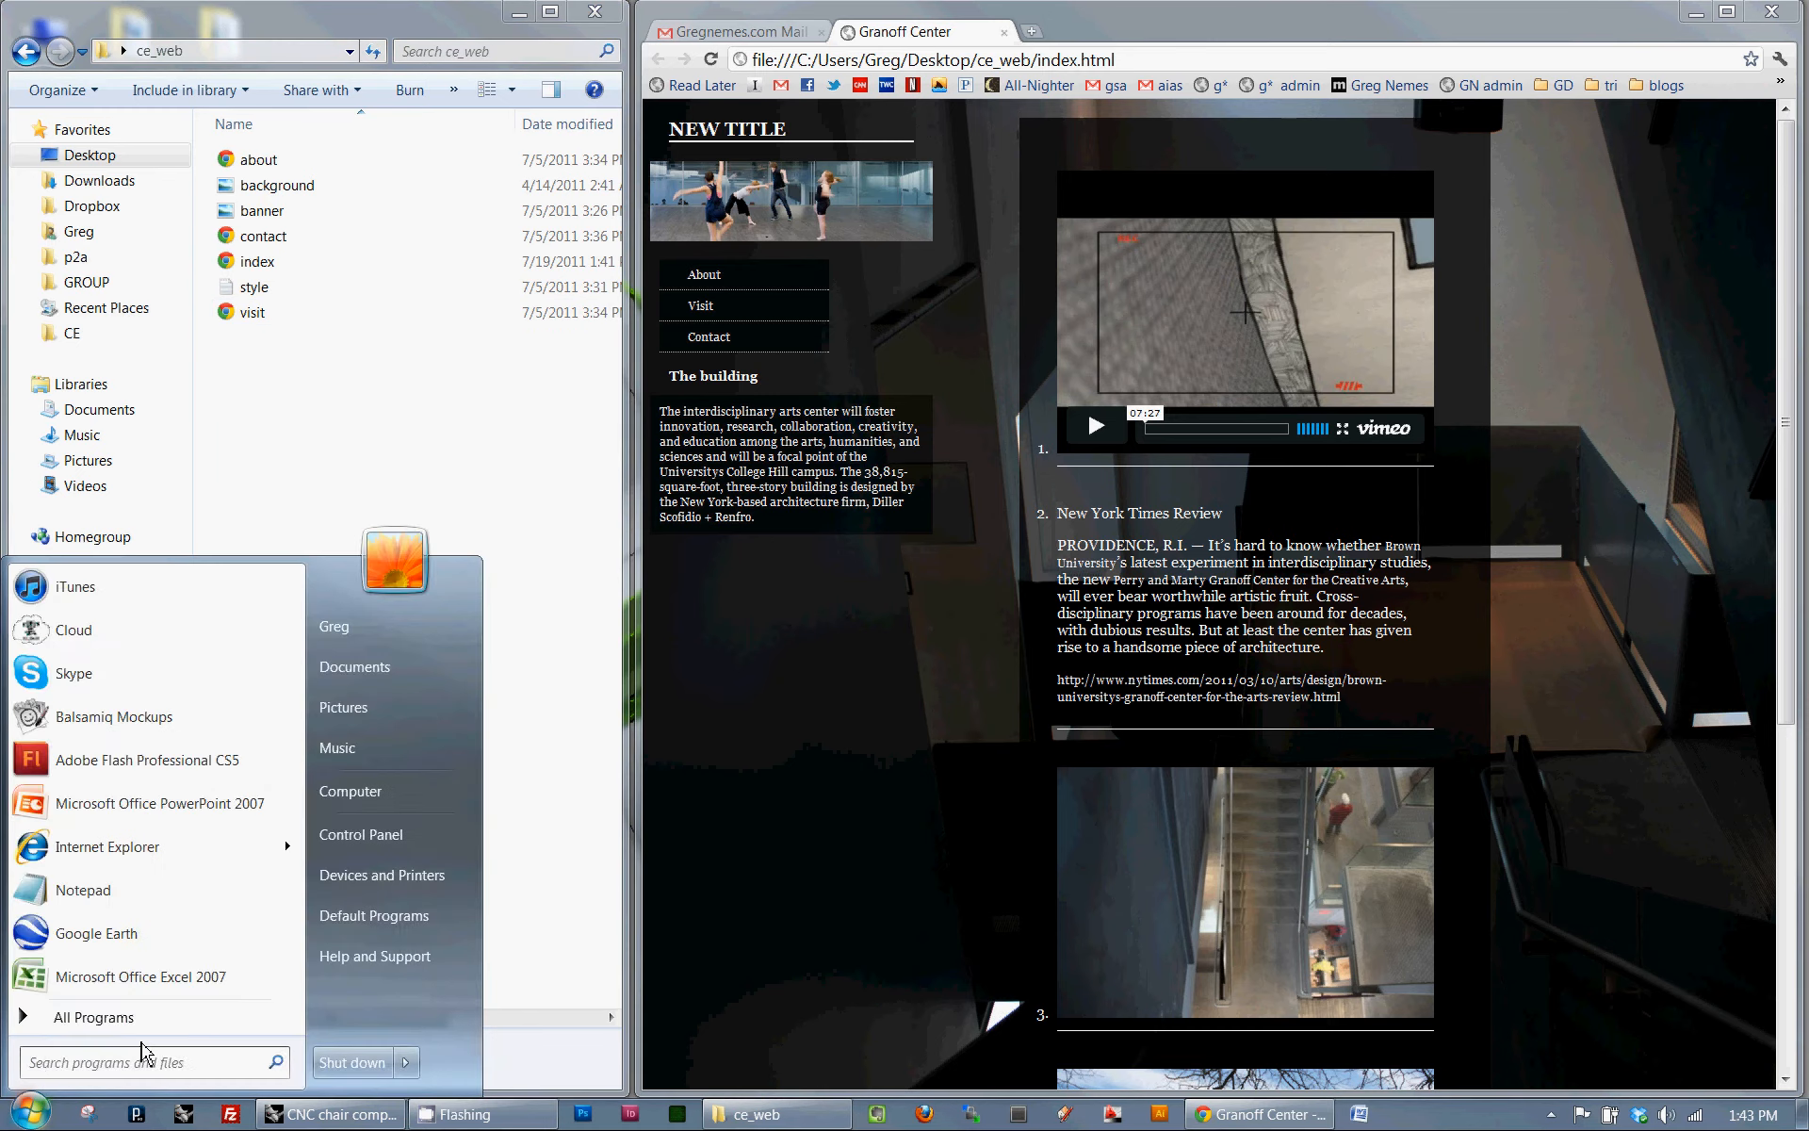
text(filezilla)
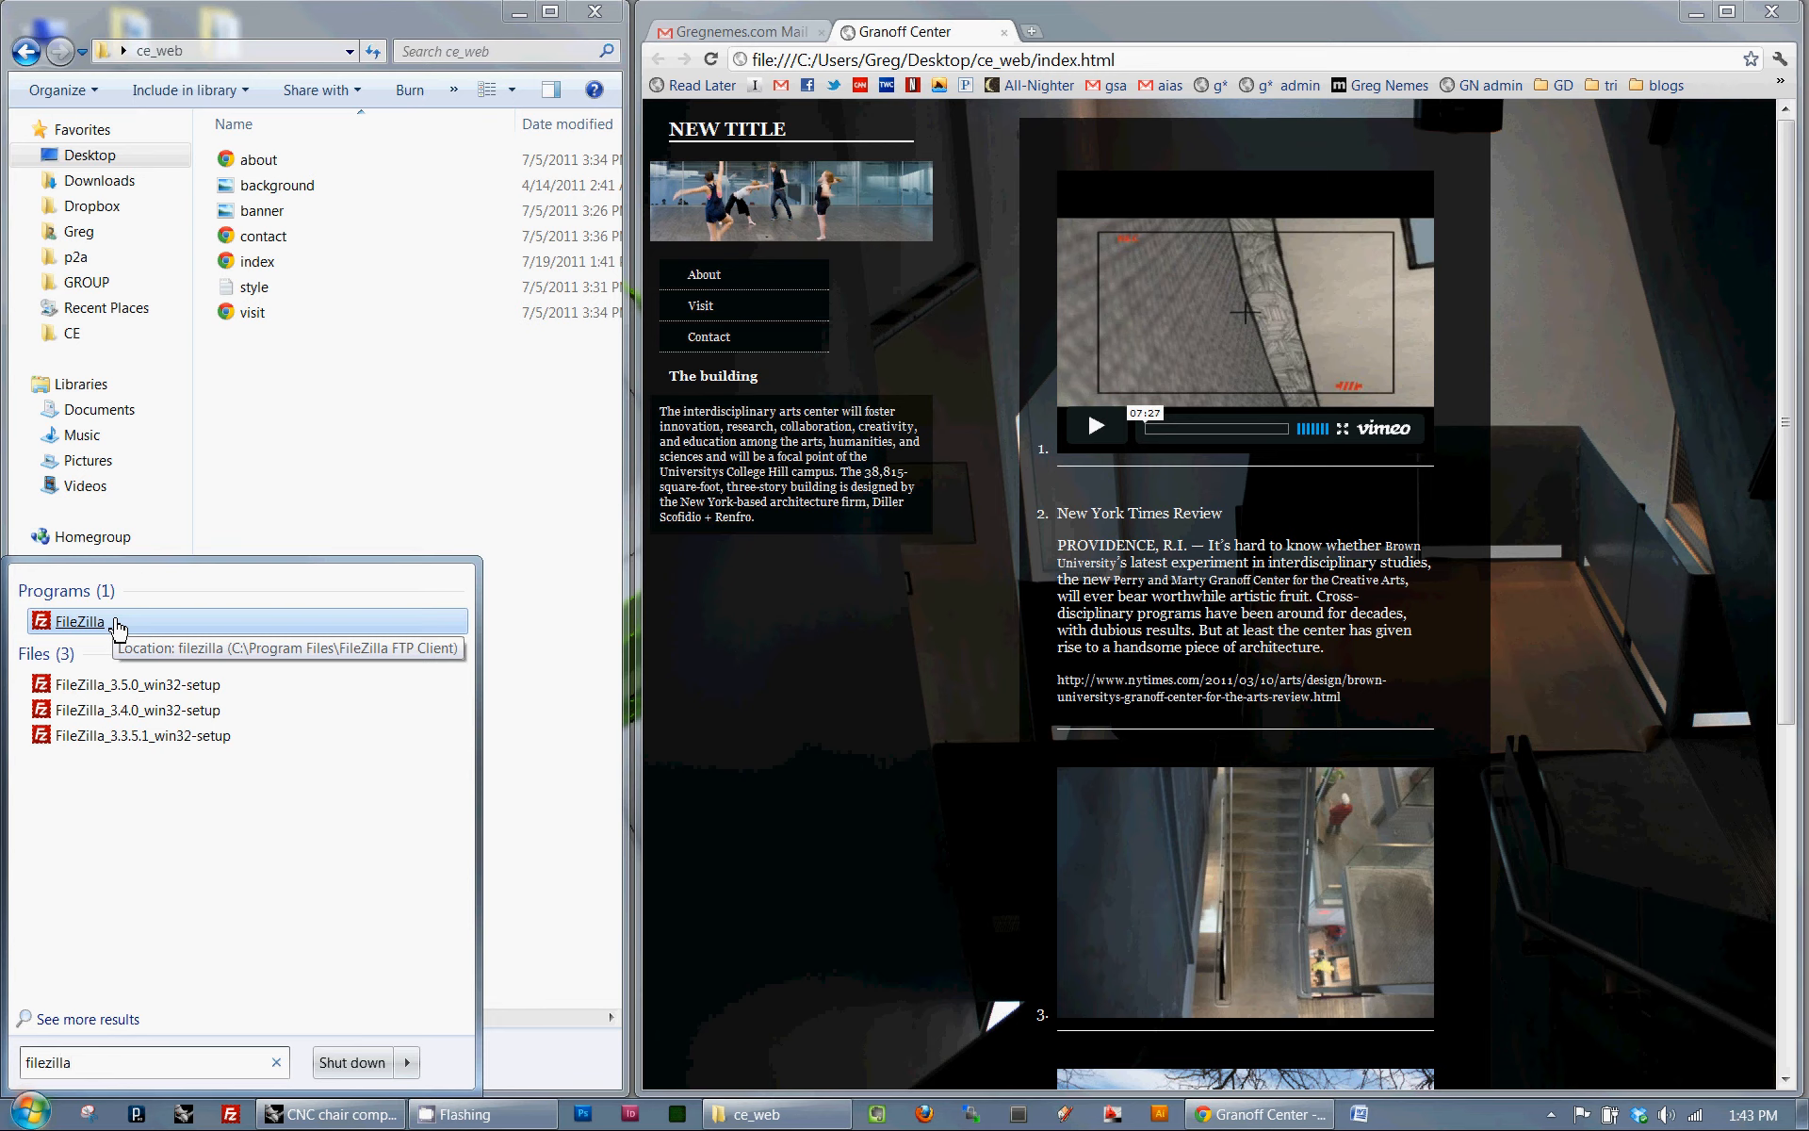
click(80, 622)
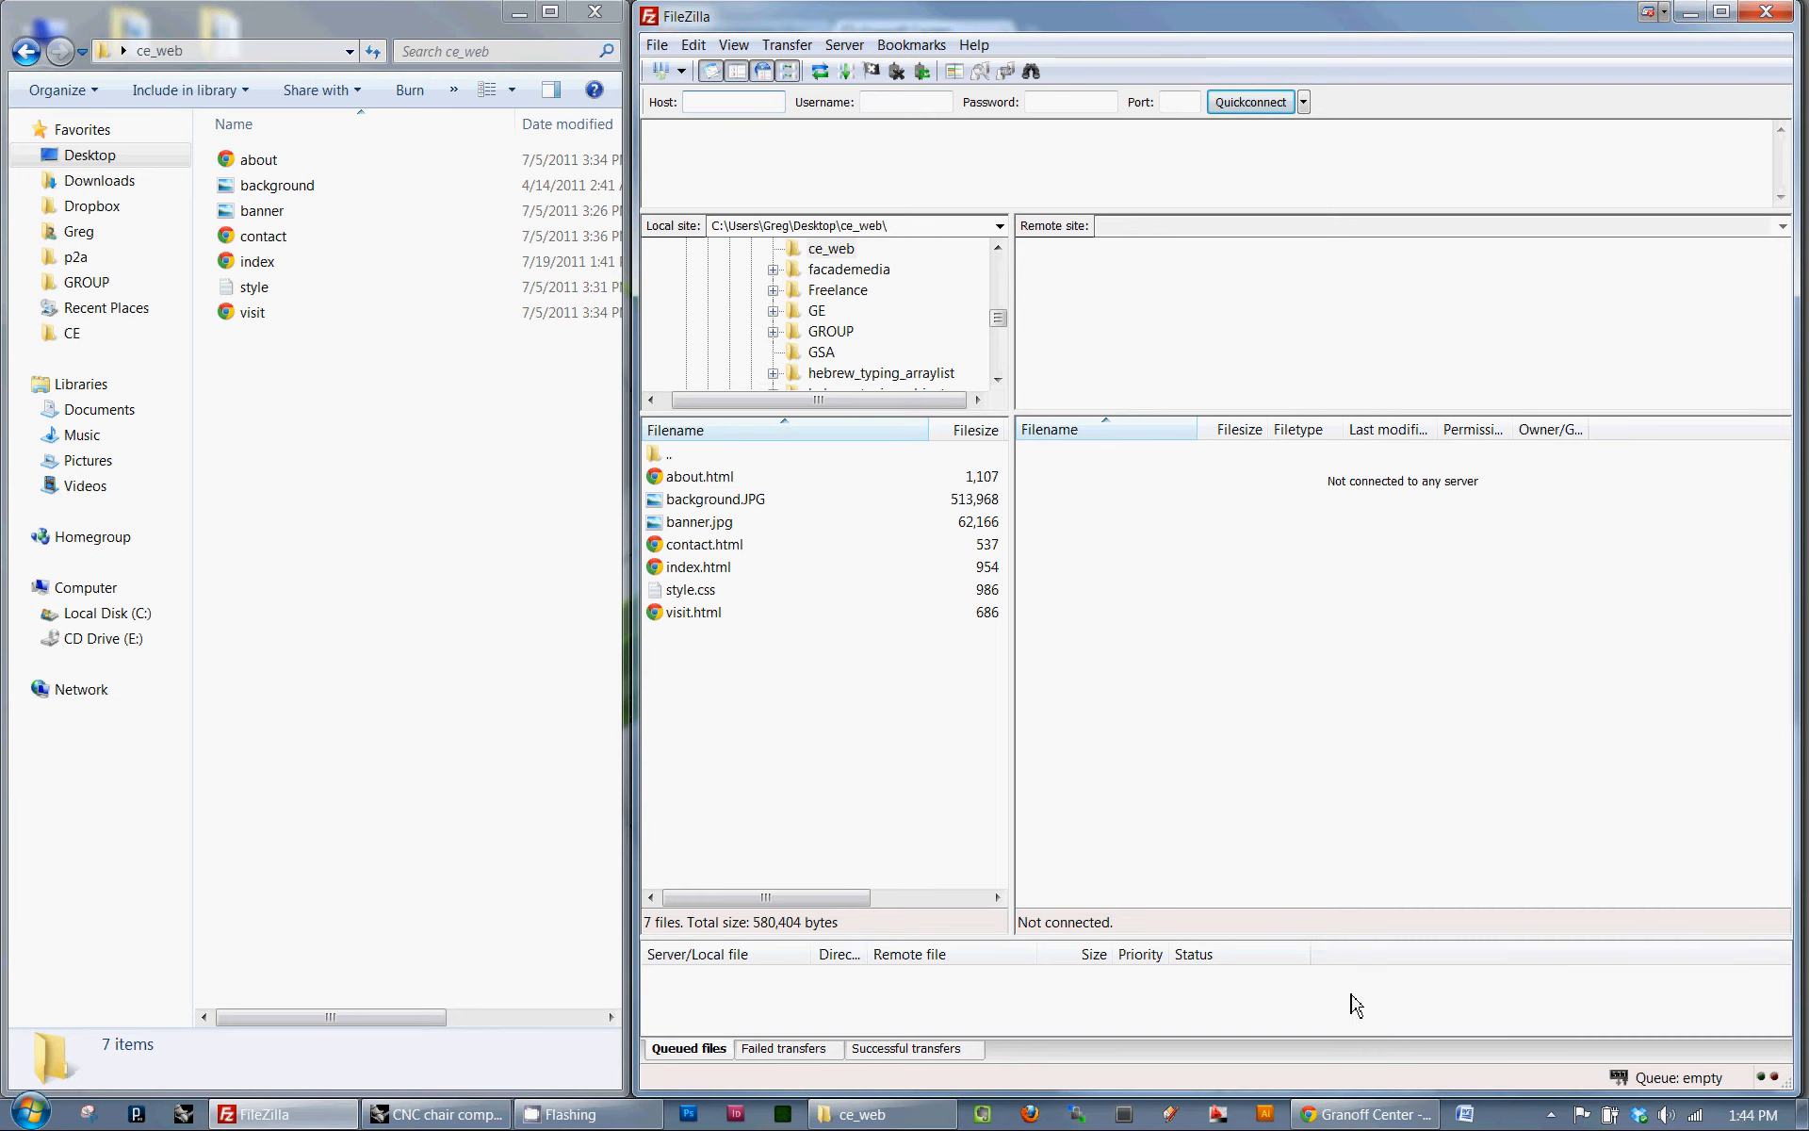
- Switch to Chrome, read the FTP server and login details in the "tuesday and FTP" e-mail, and return to FileZilla
mouse_move(1362, 1114)
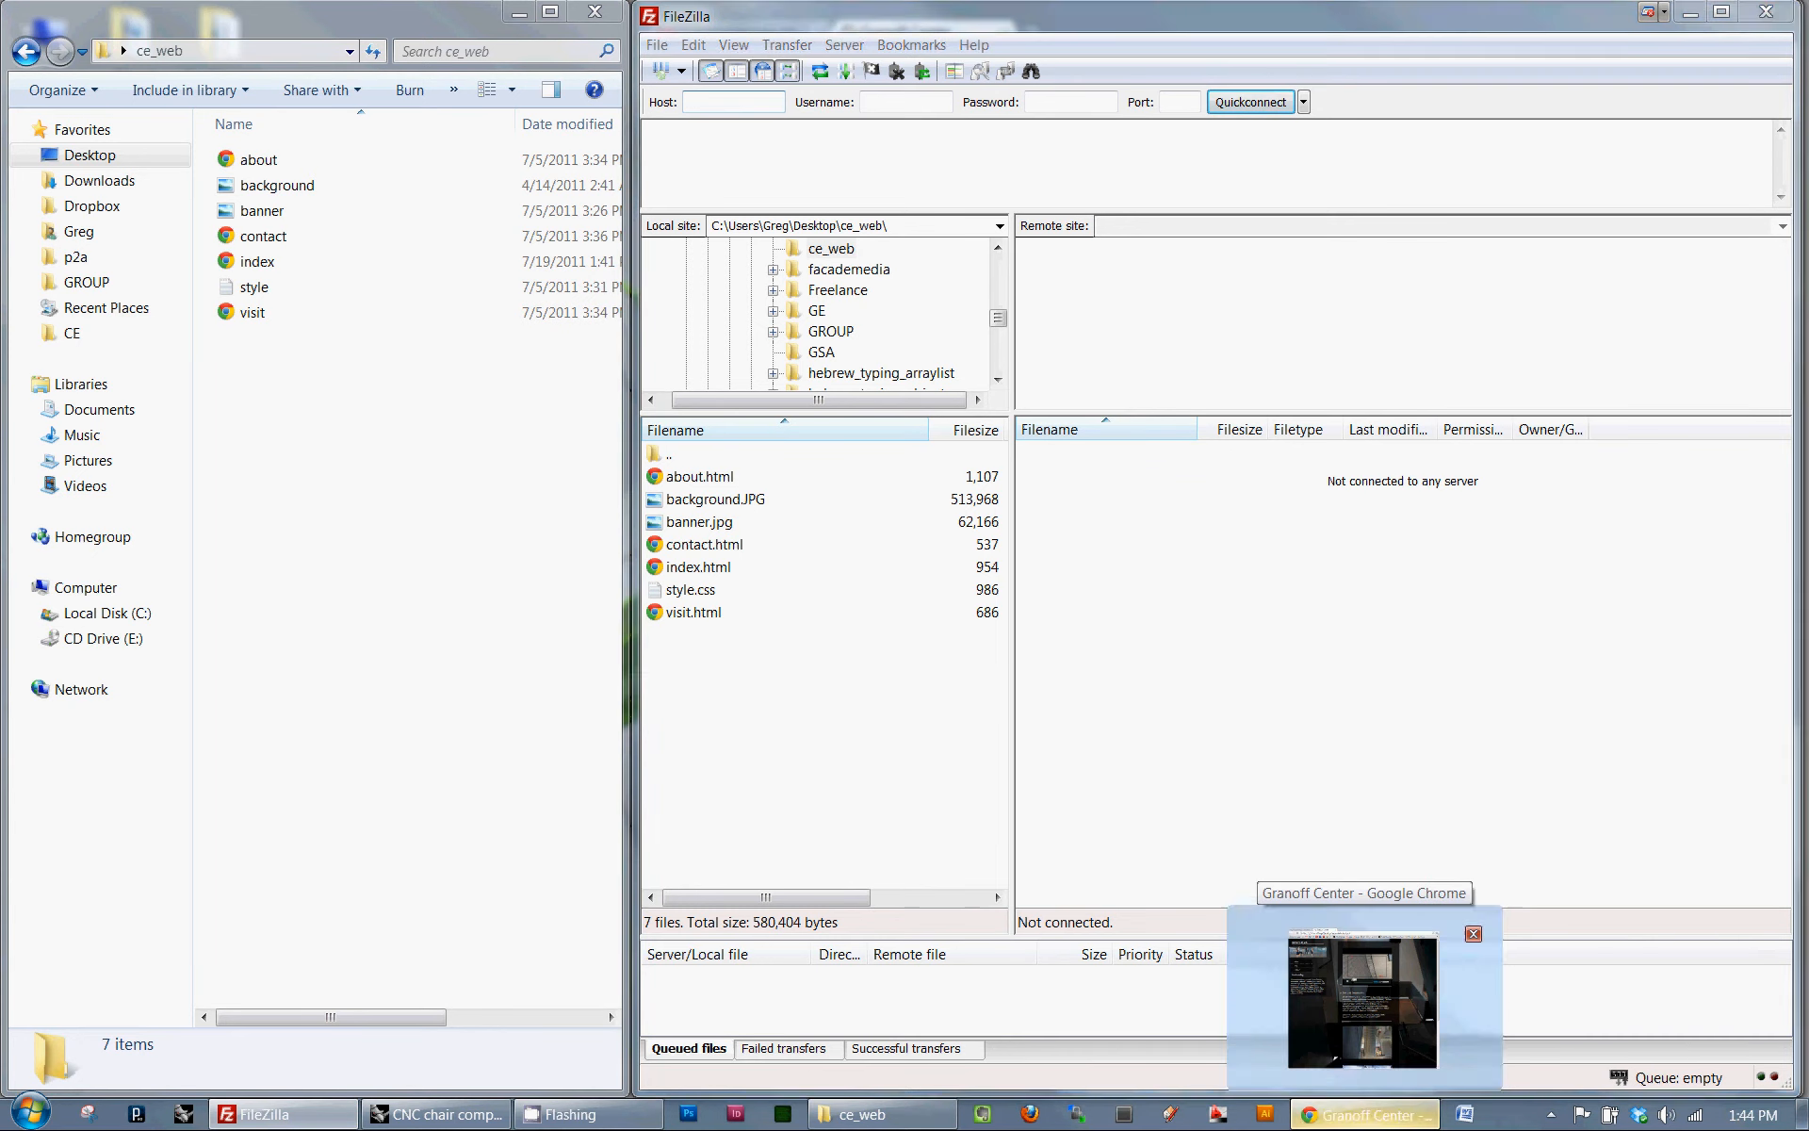
click(1364, 997)
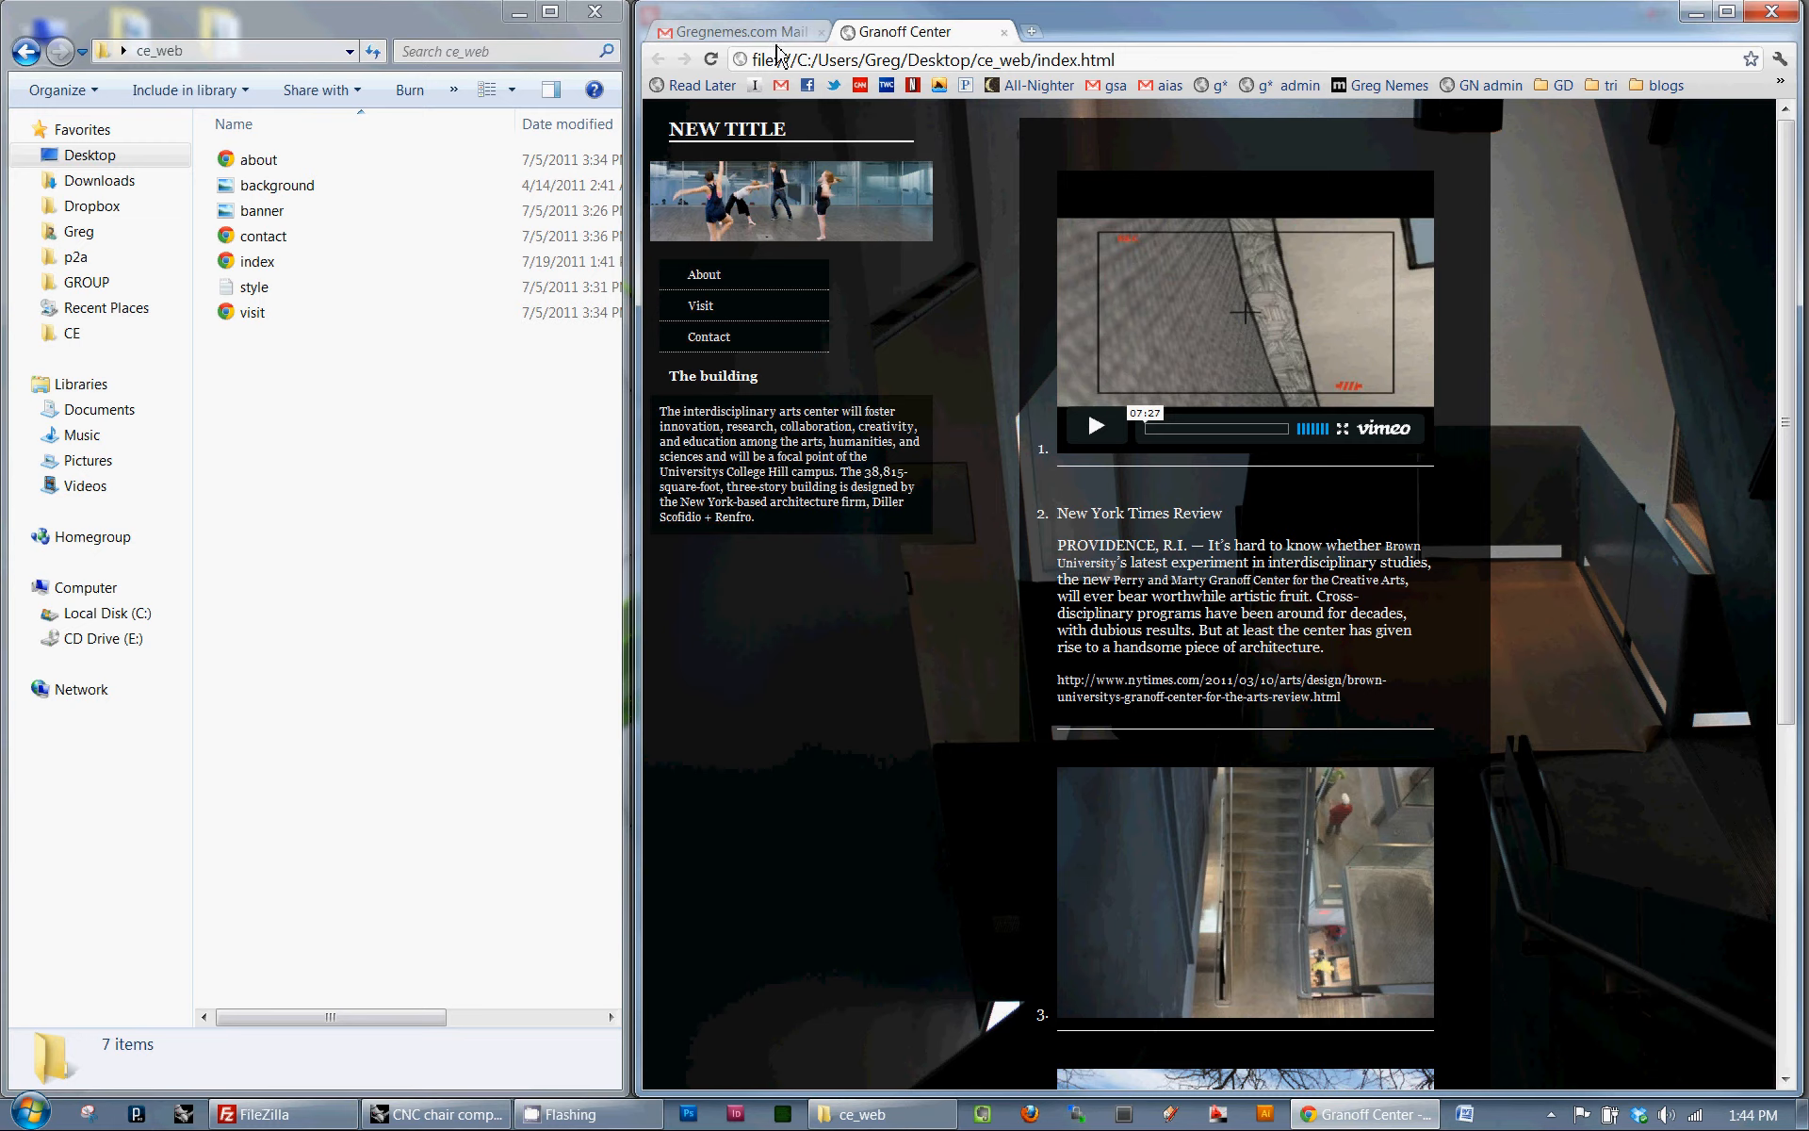
click(775, 38)
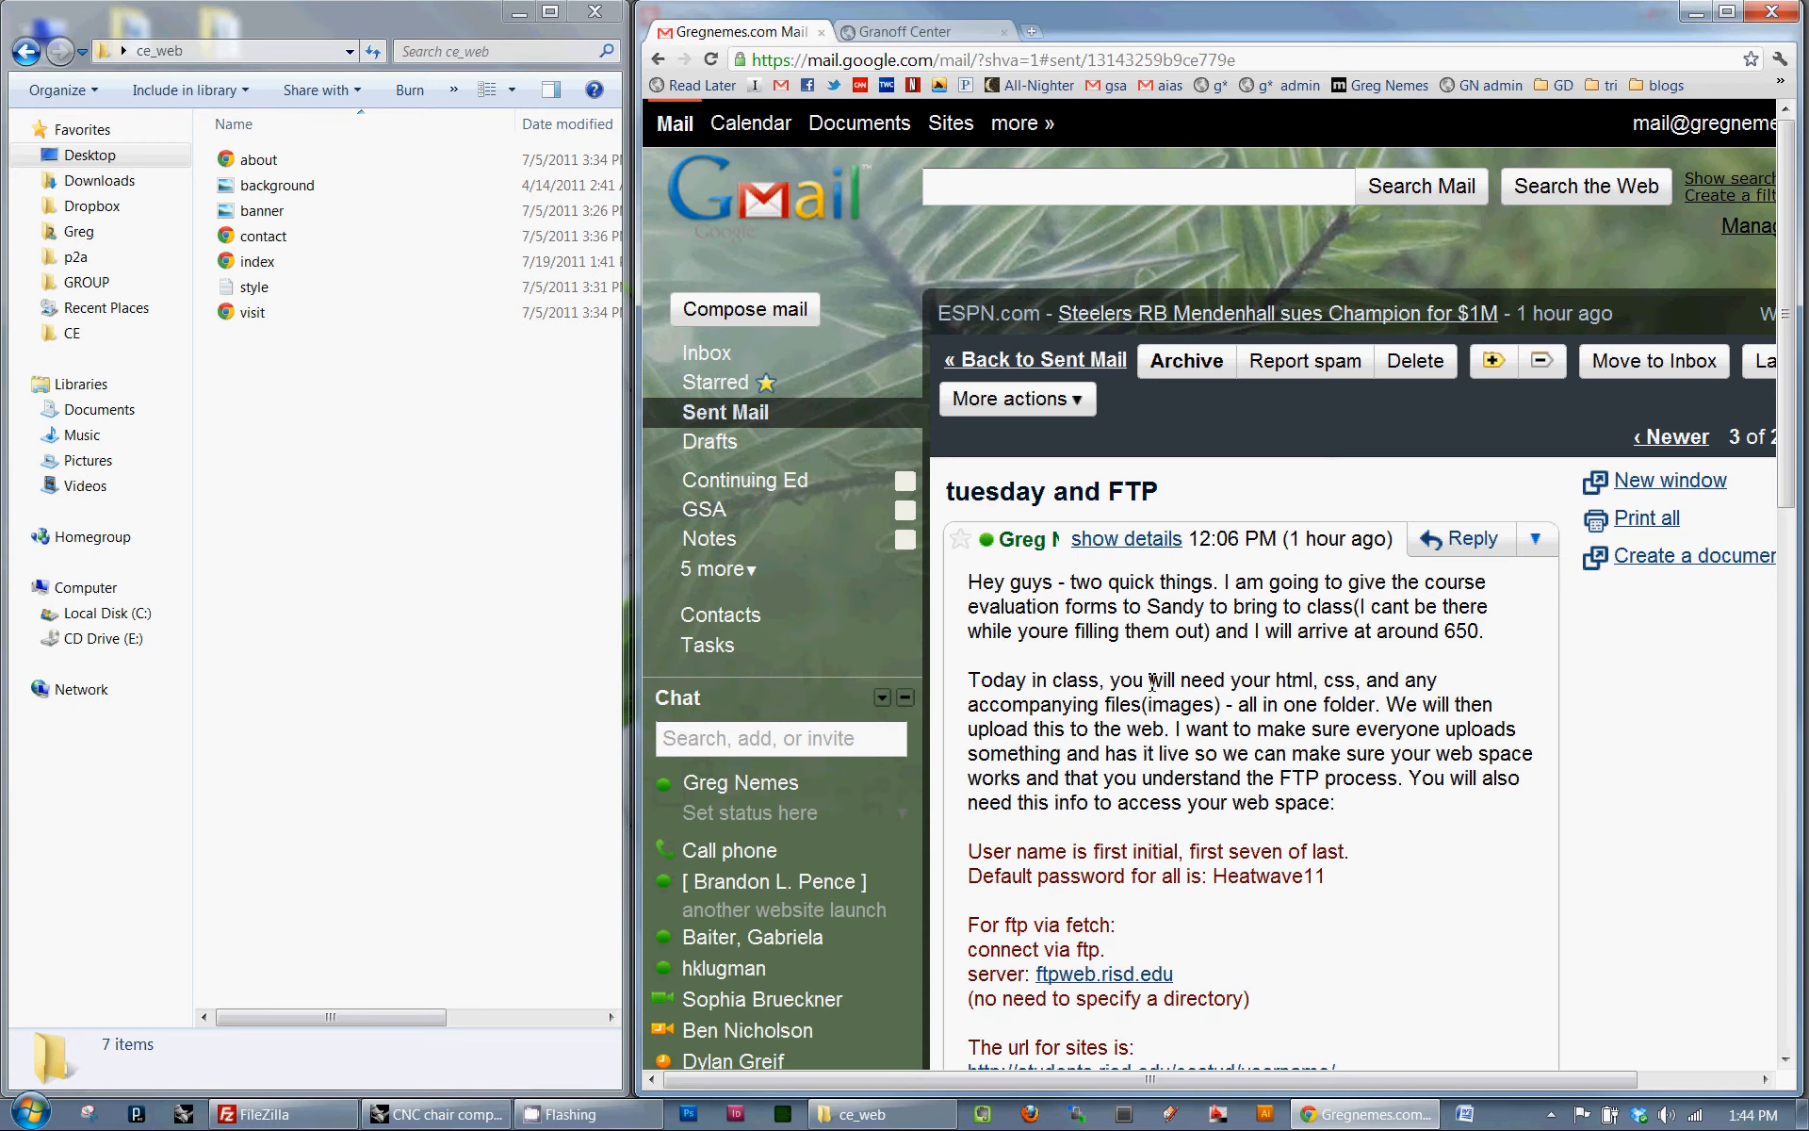
scroll(1152, 683, down, 2)
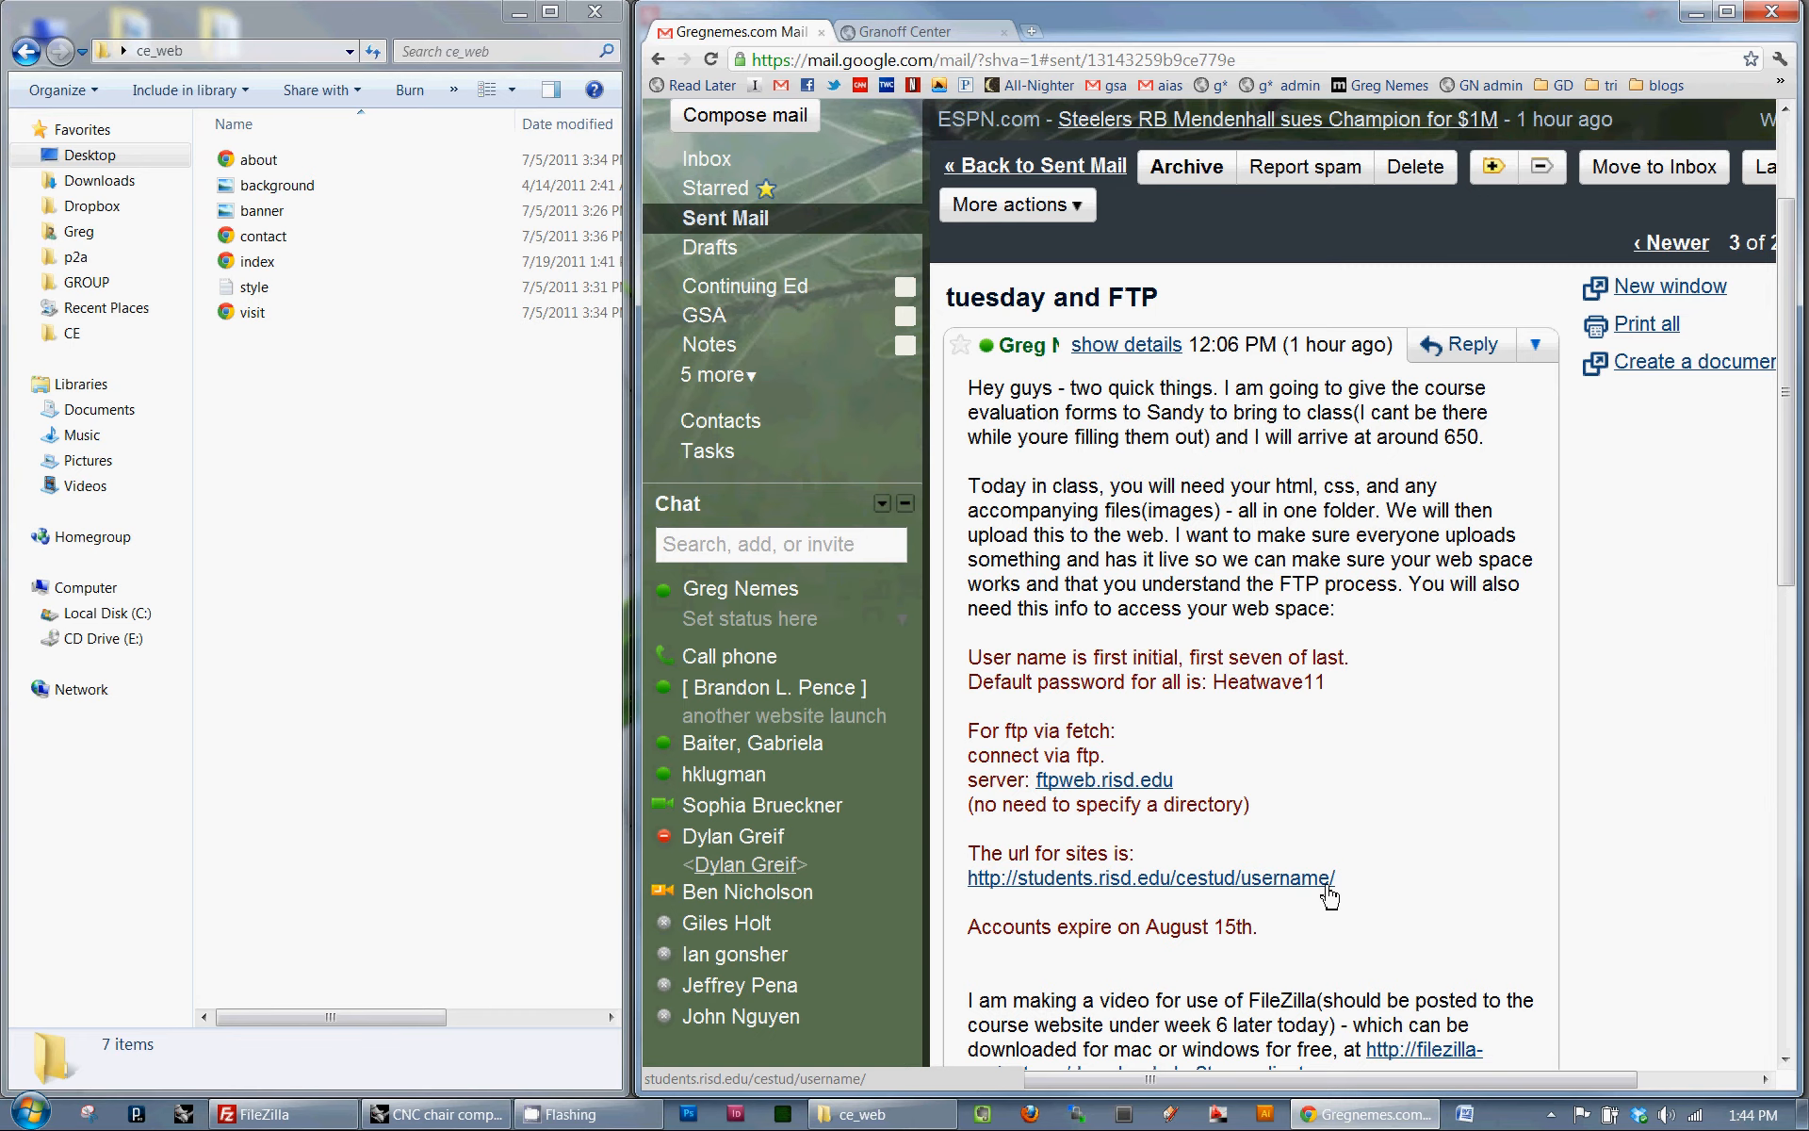
click(938, 34)
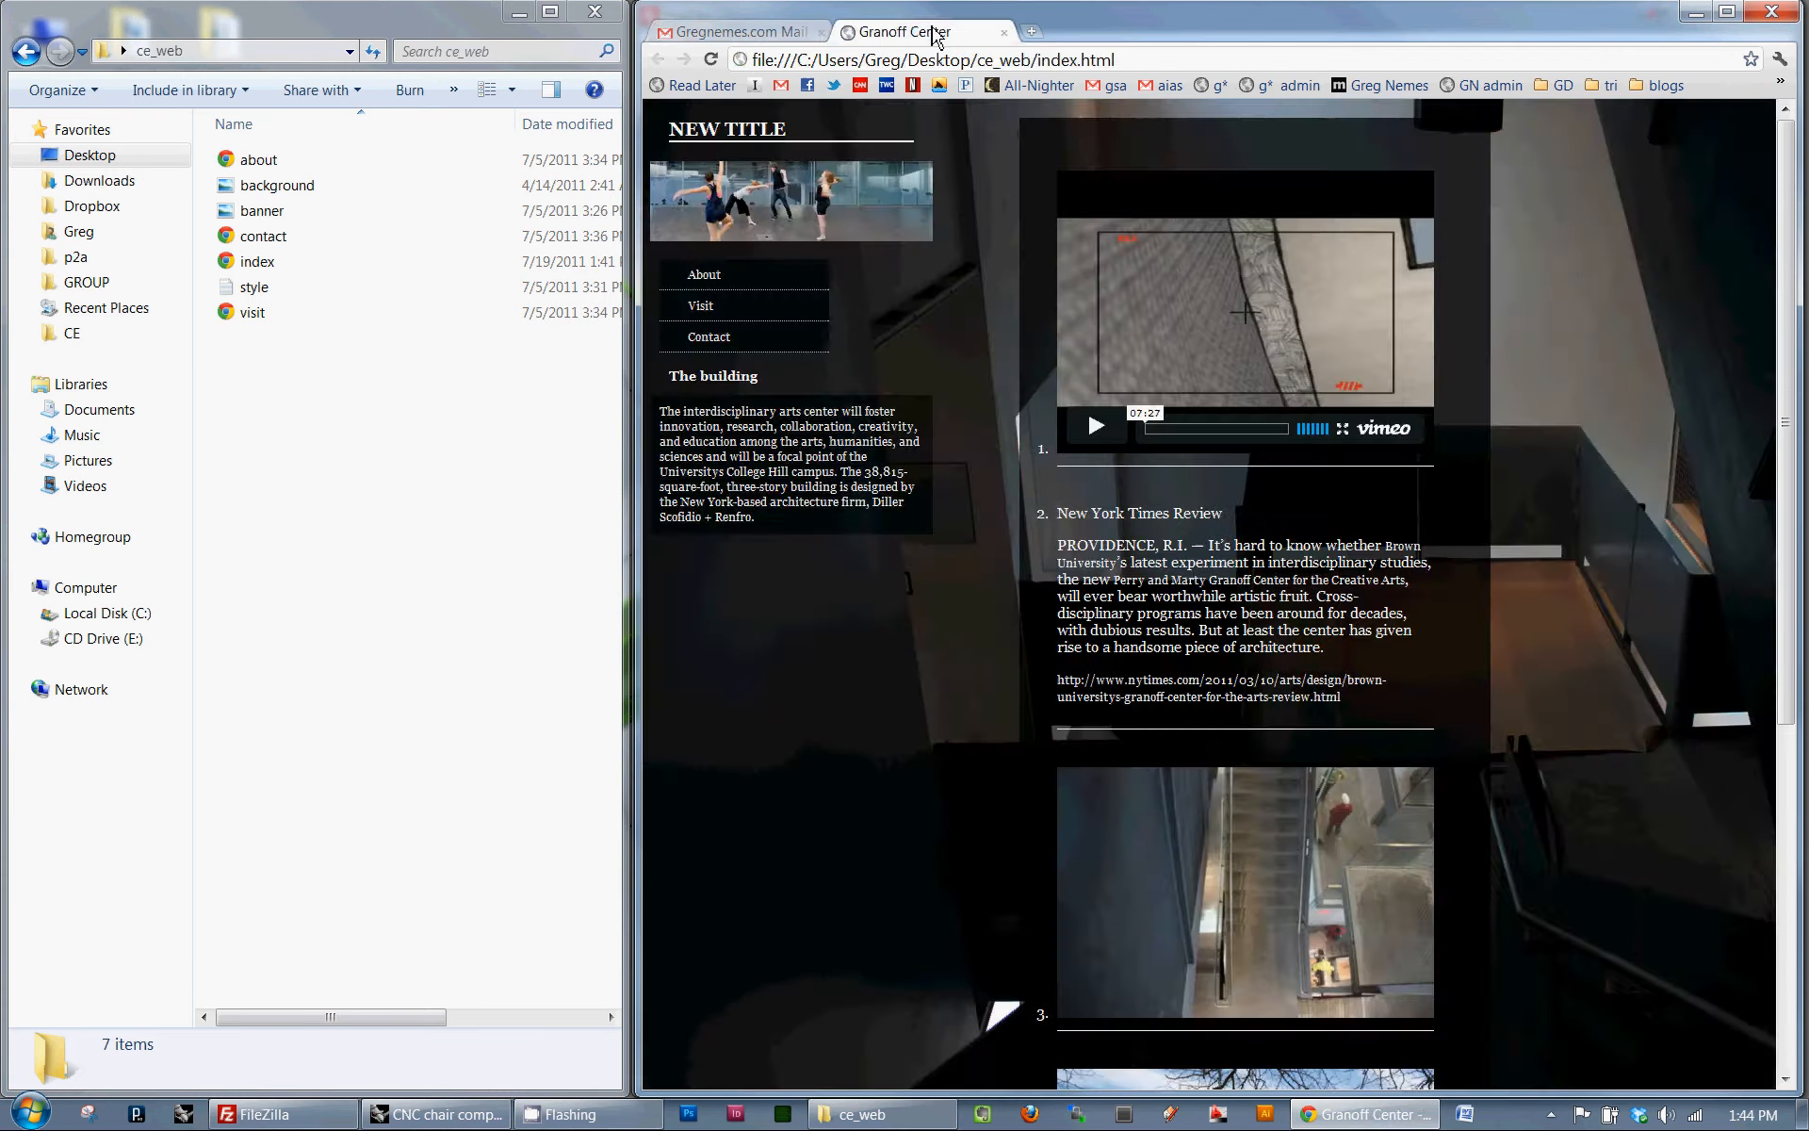
key(alt+Tab)
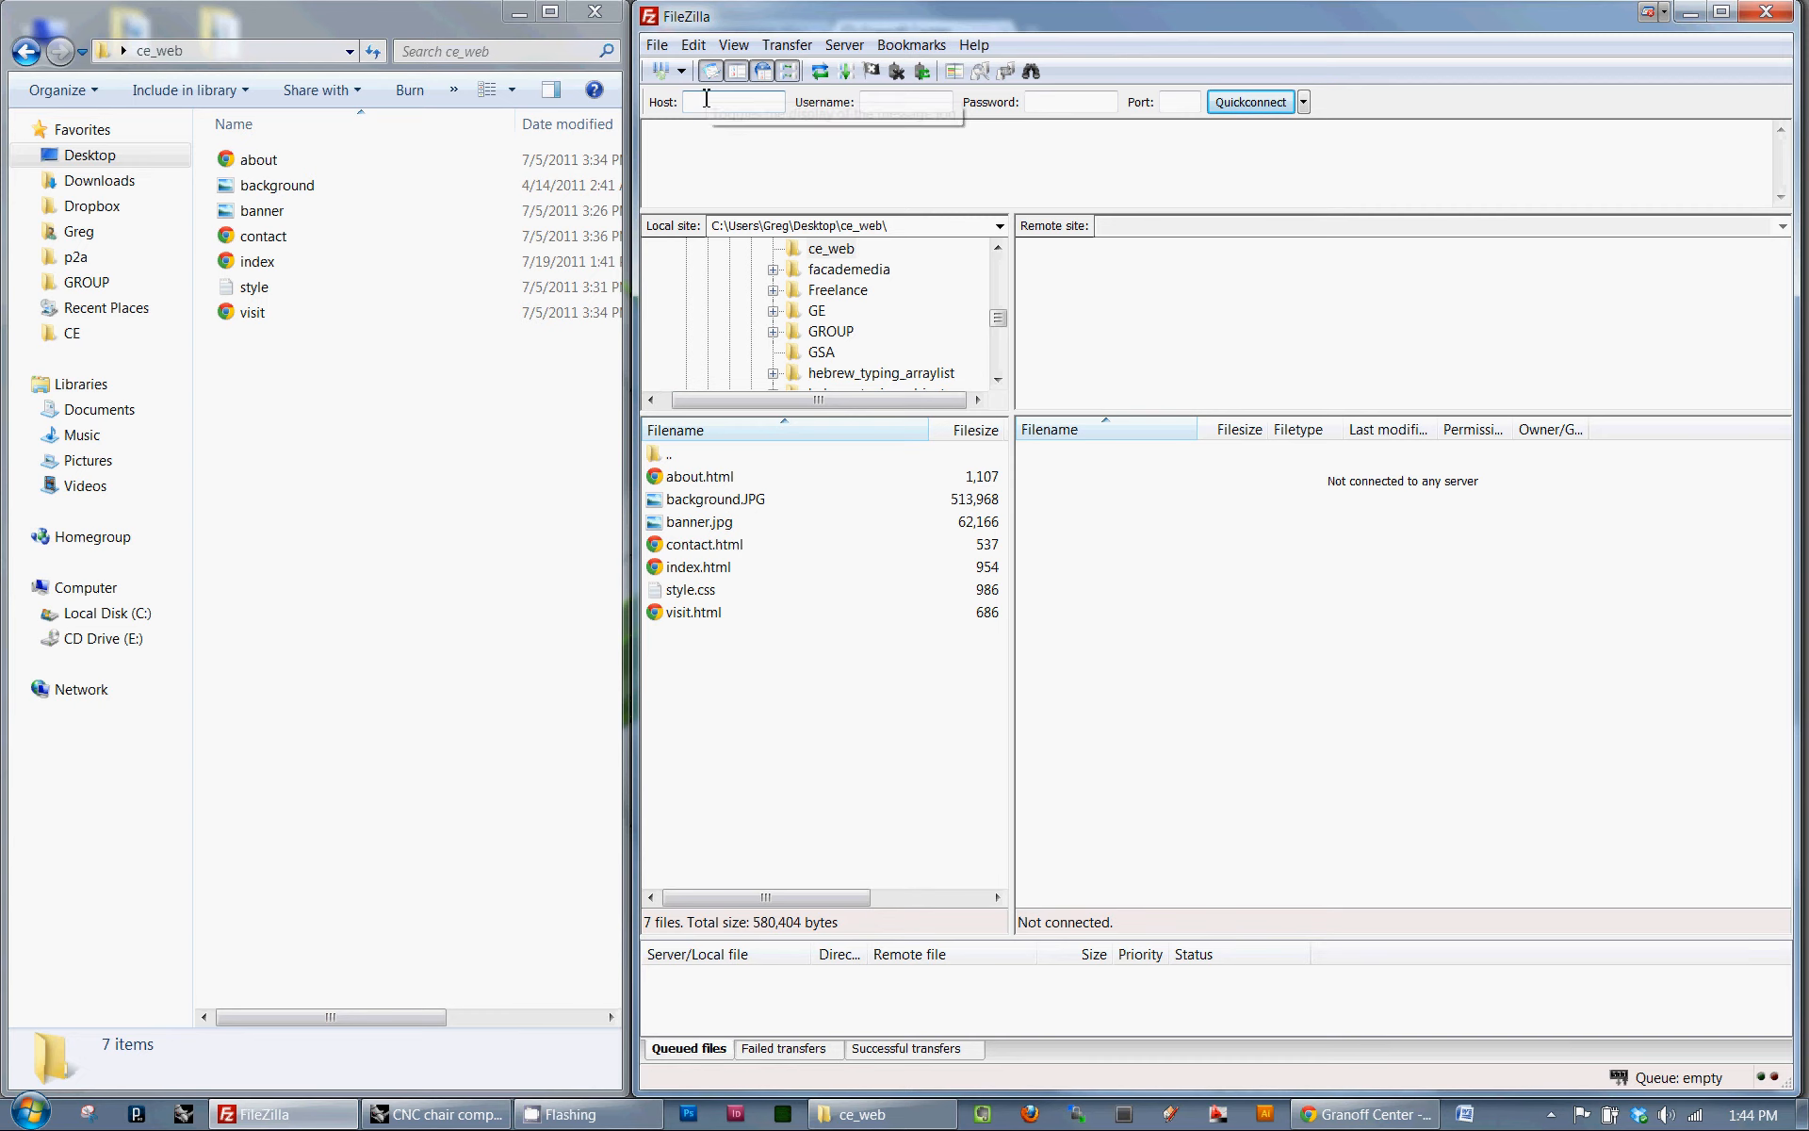
- Create a new site entry named Ce_student in the Site Manager
click(657, 44)
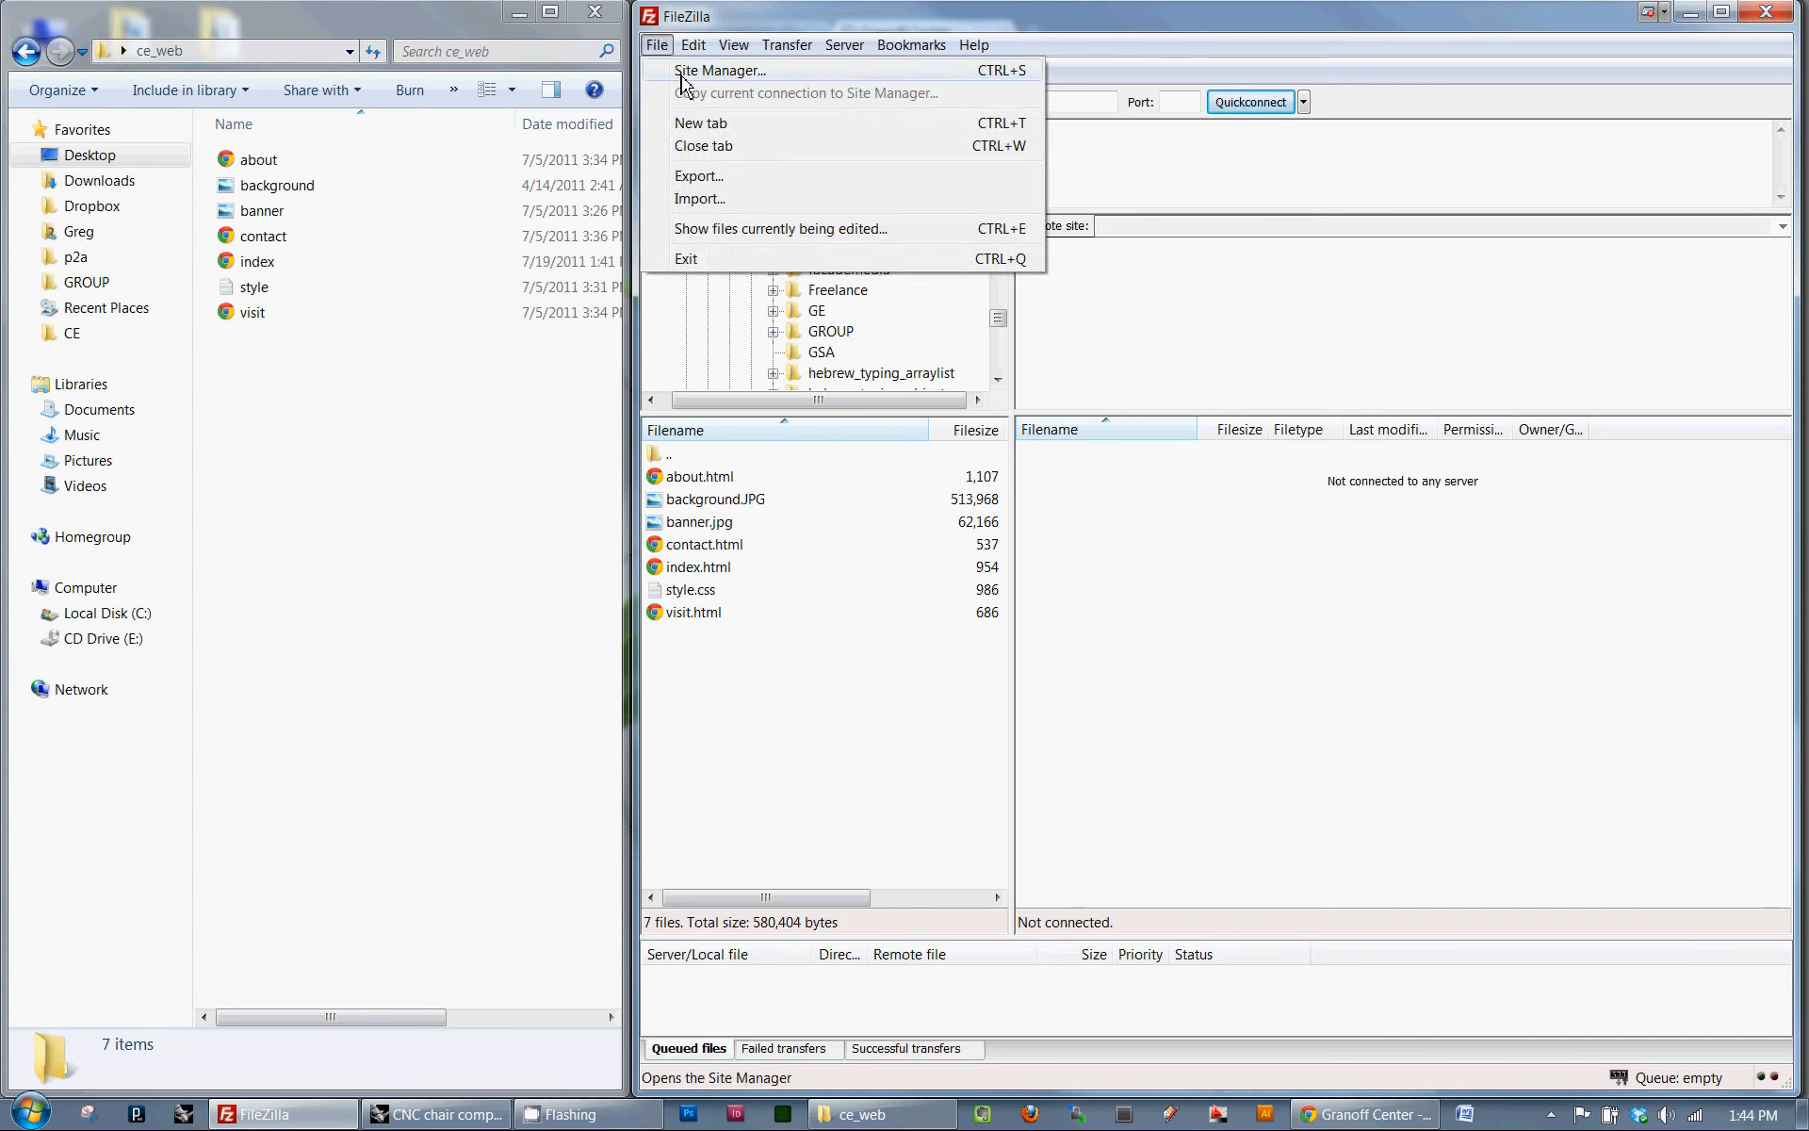
click(682, 71)
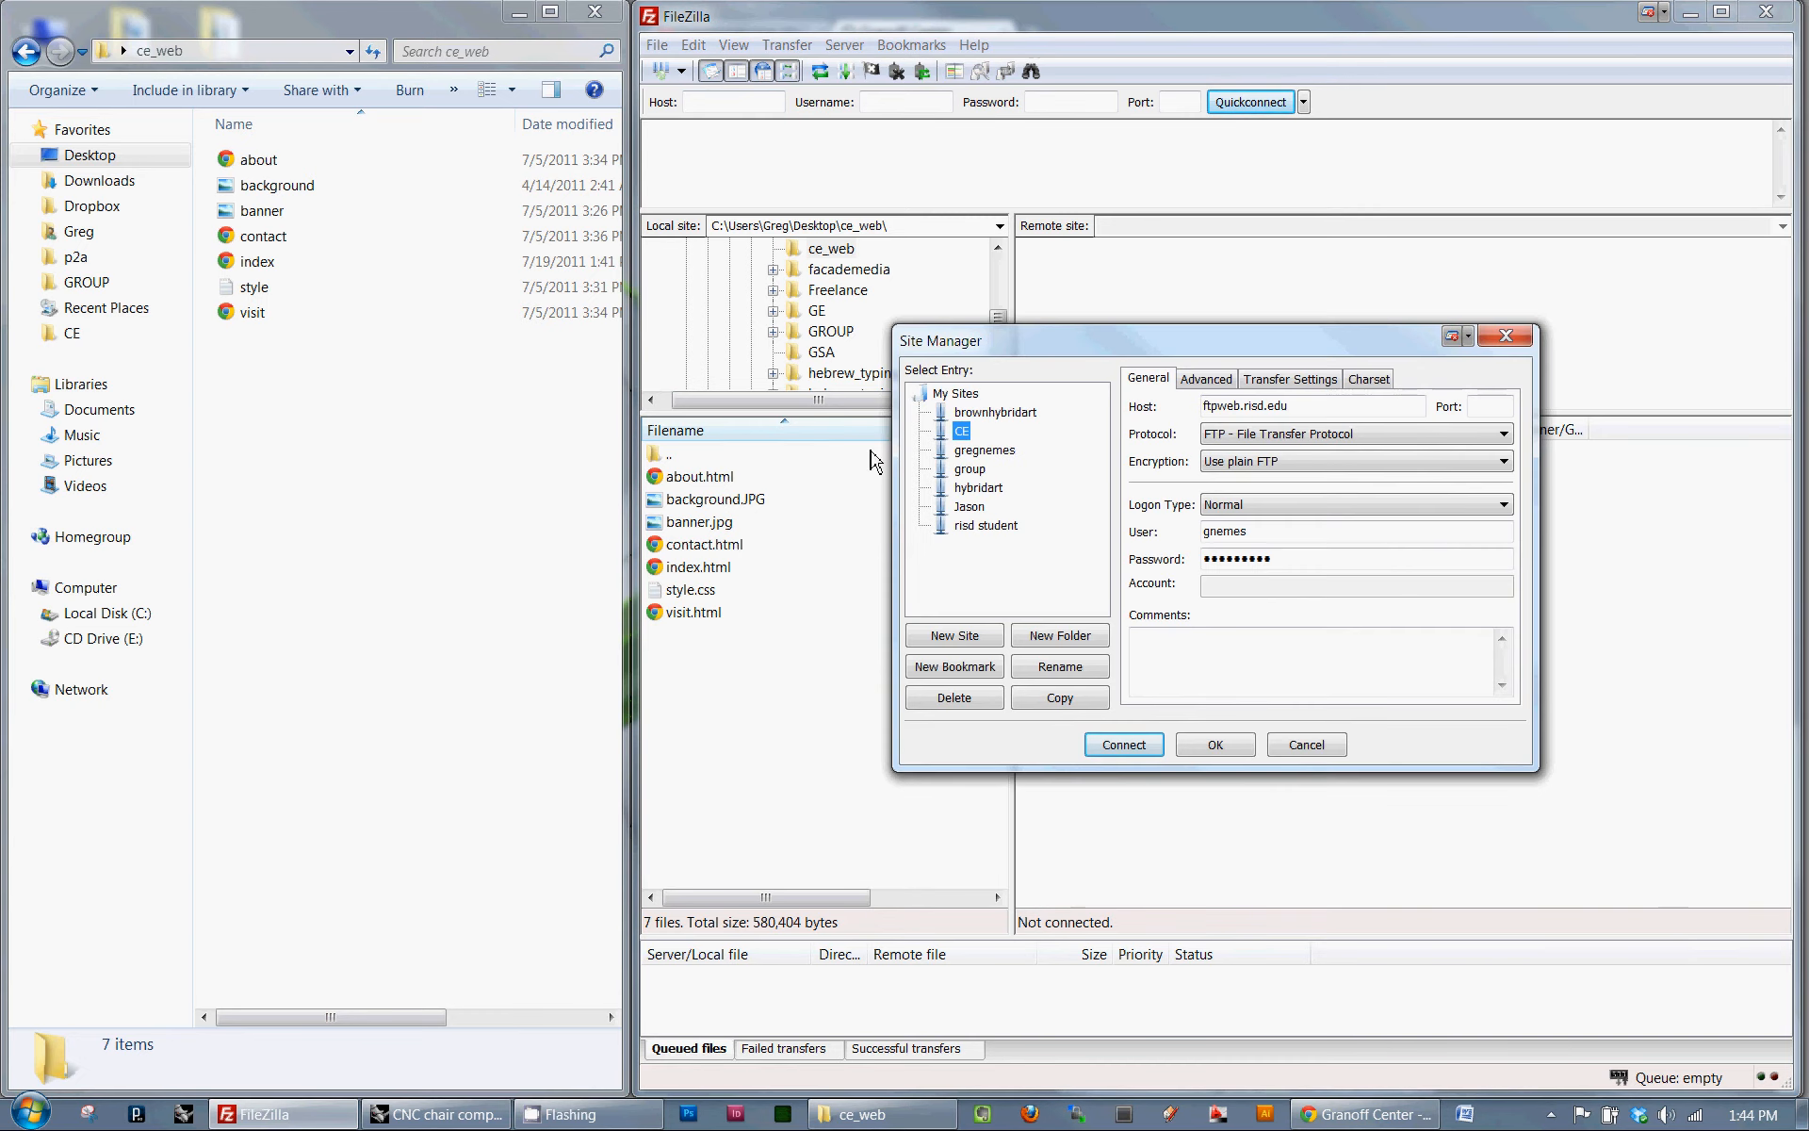
click(954, 635)
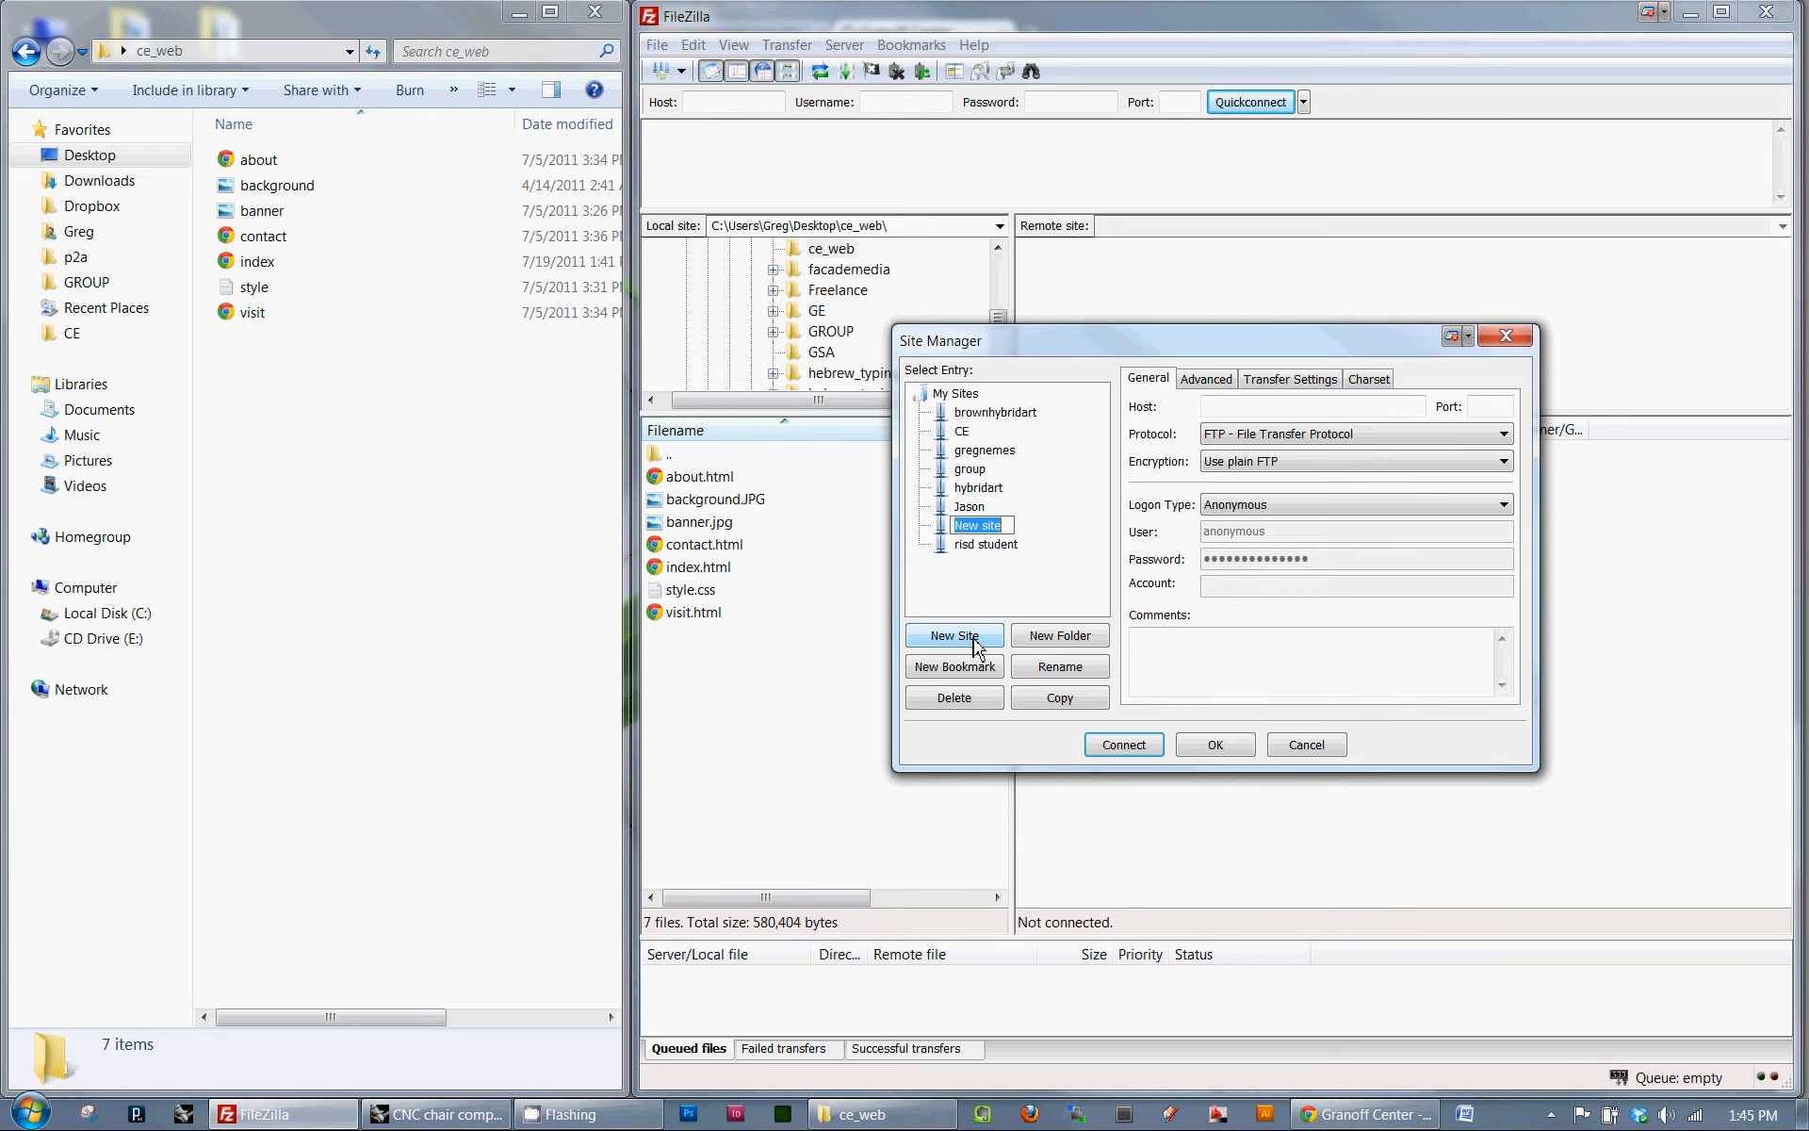
text(Ce_student)
key(Return)
- Set the Ce_student site's host to ftpweb.risd.edu and its logon type to Normal
click(1240, 409)
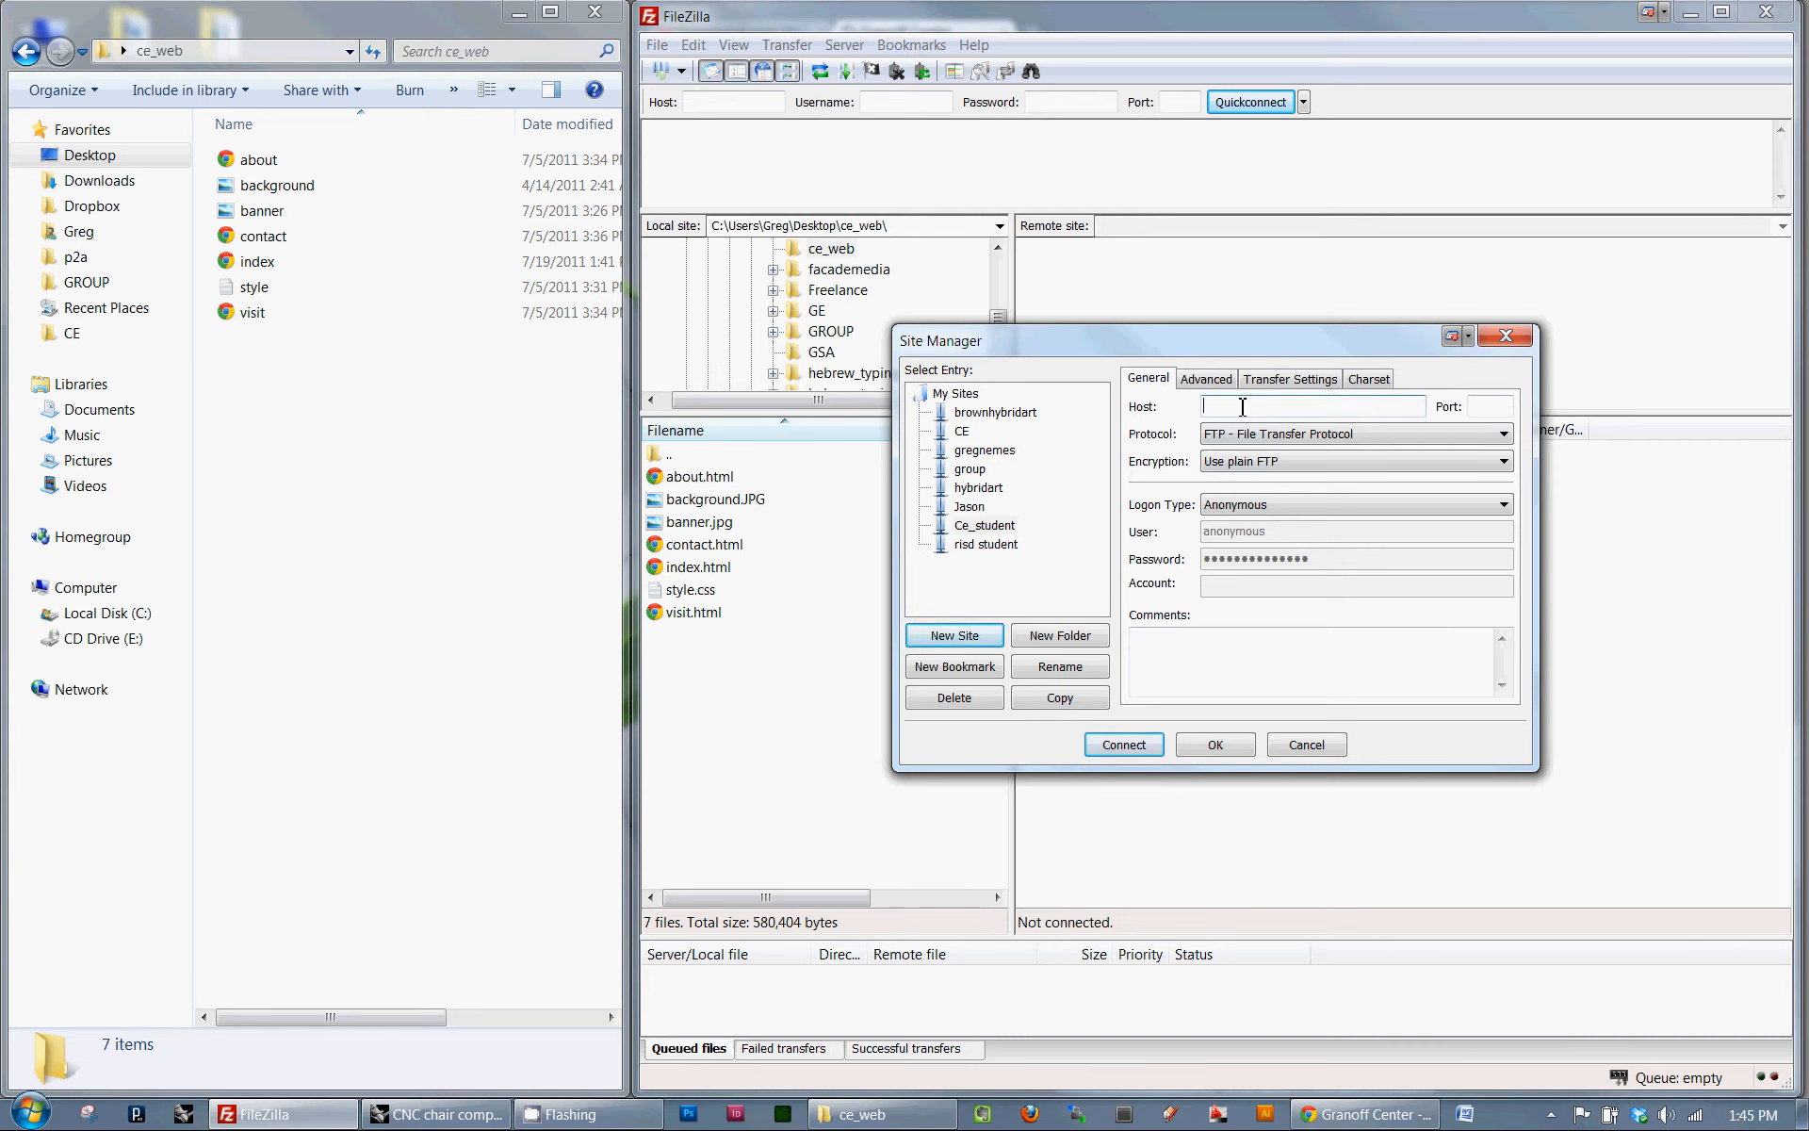
text(ftpweb.risd.edu)
click(1304, 512)
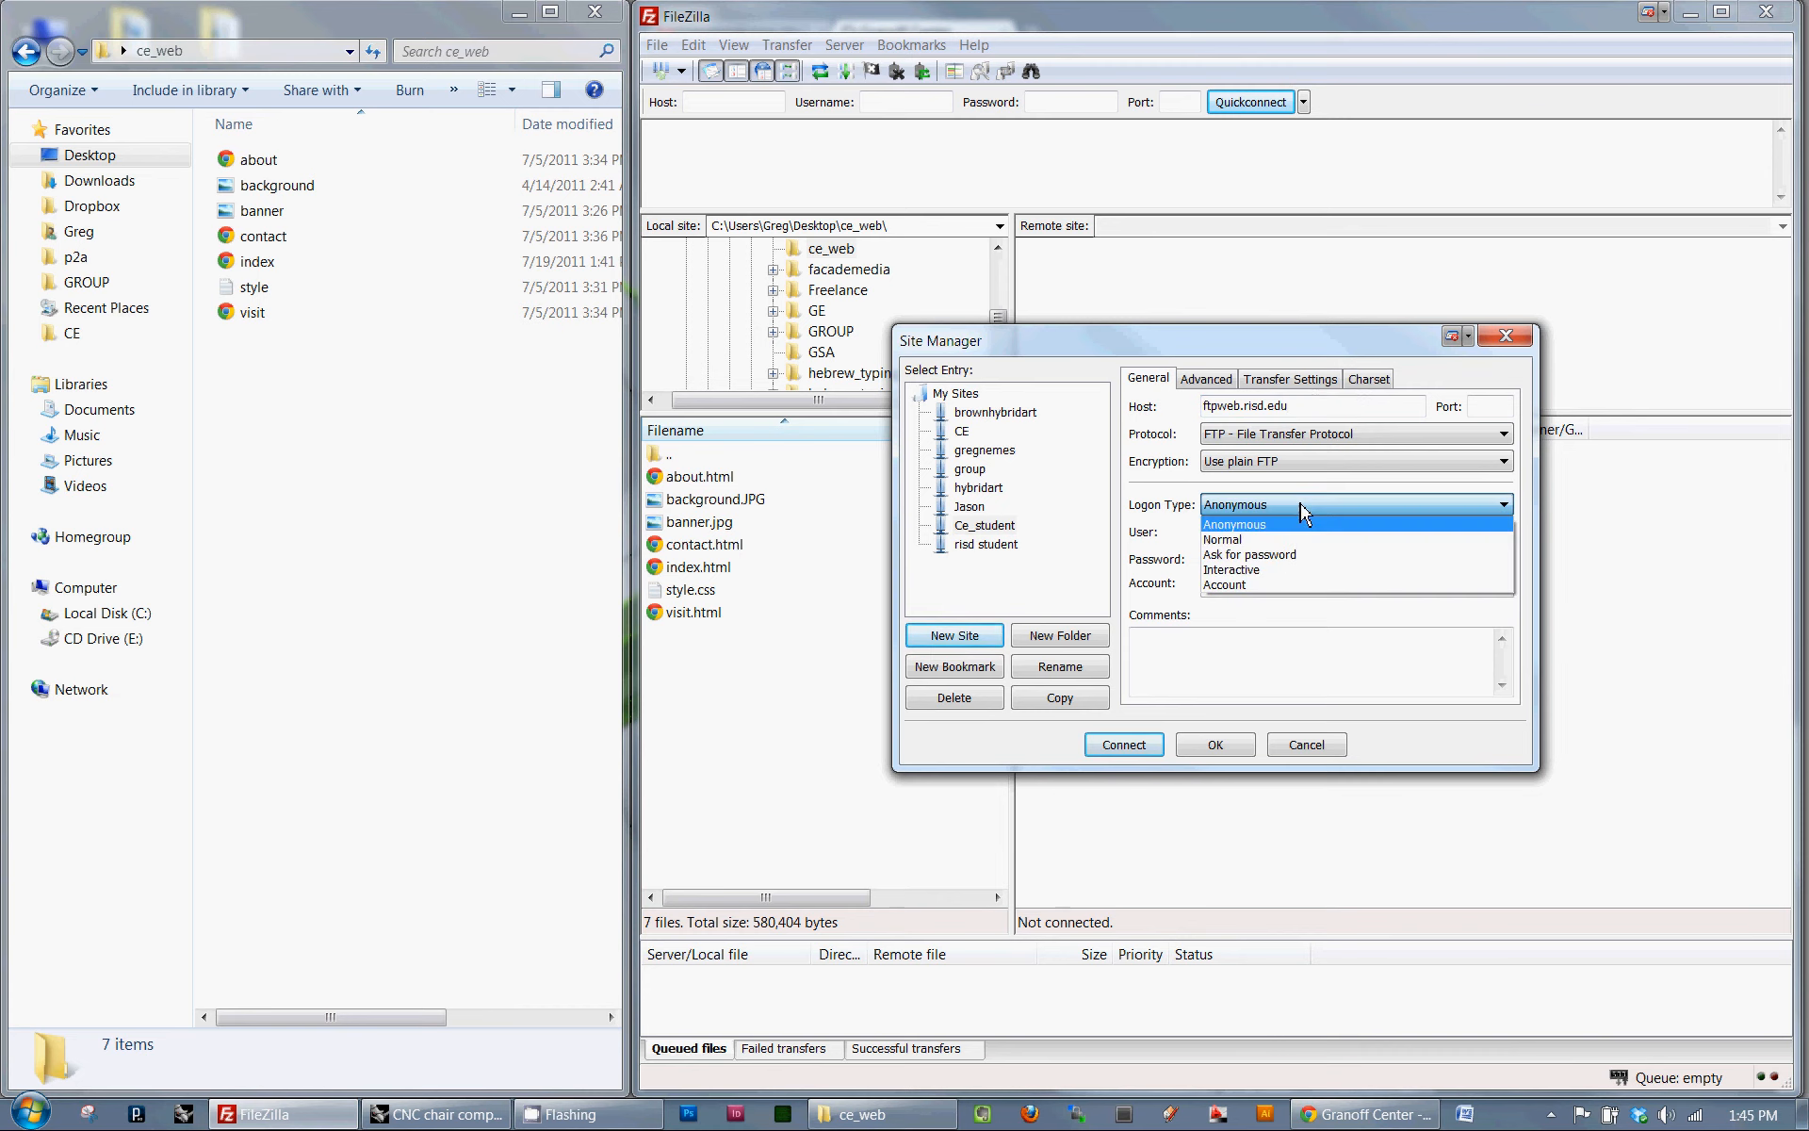
click(1282, 545)
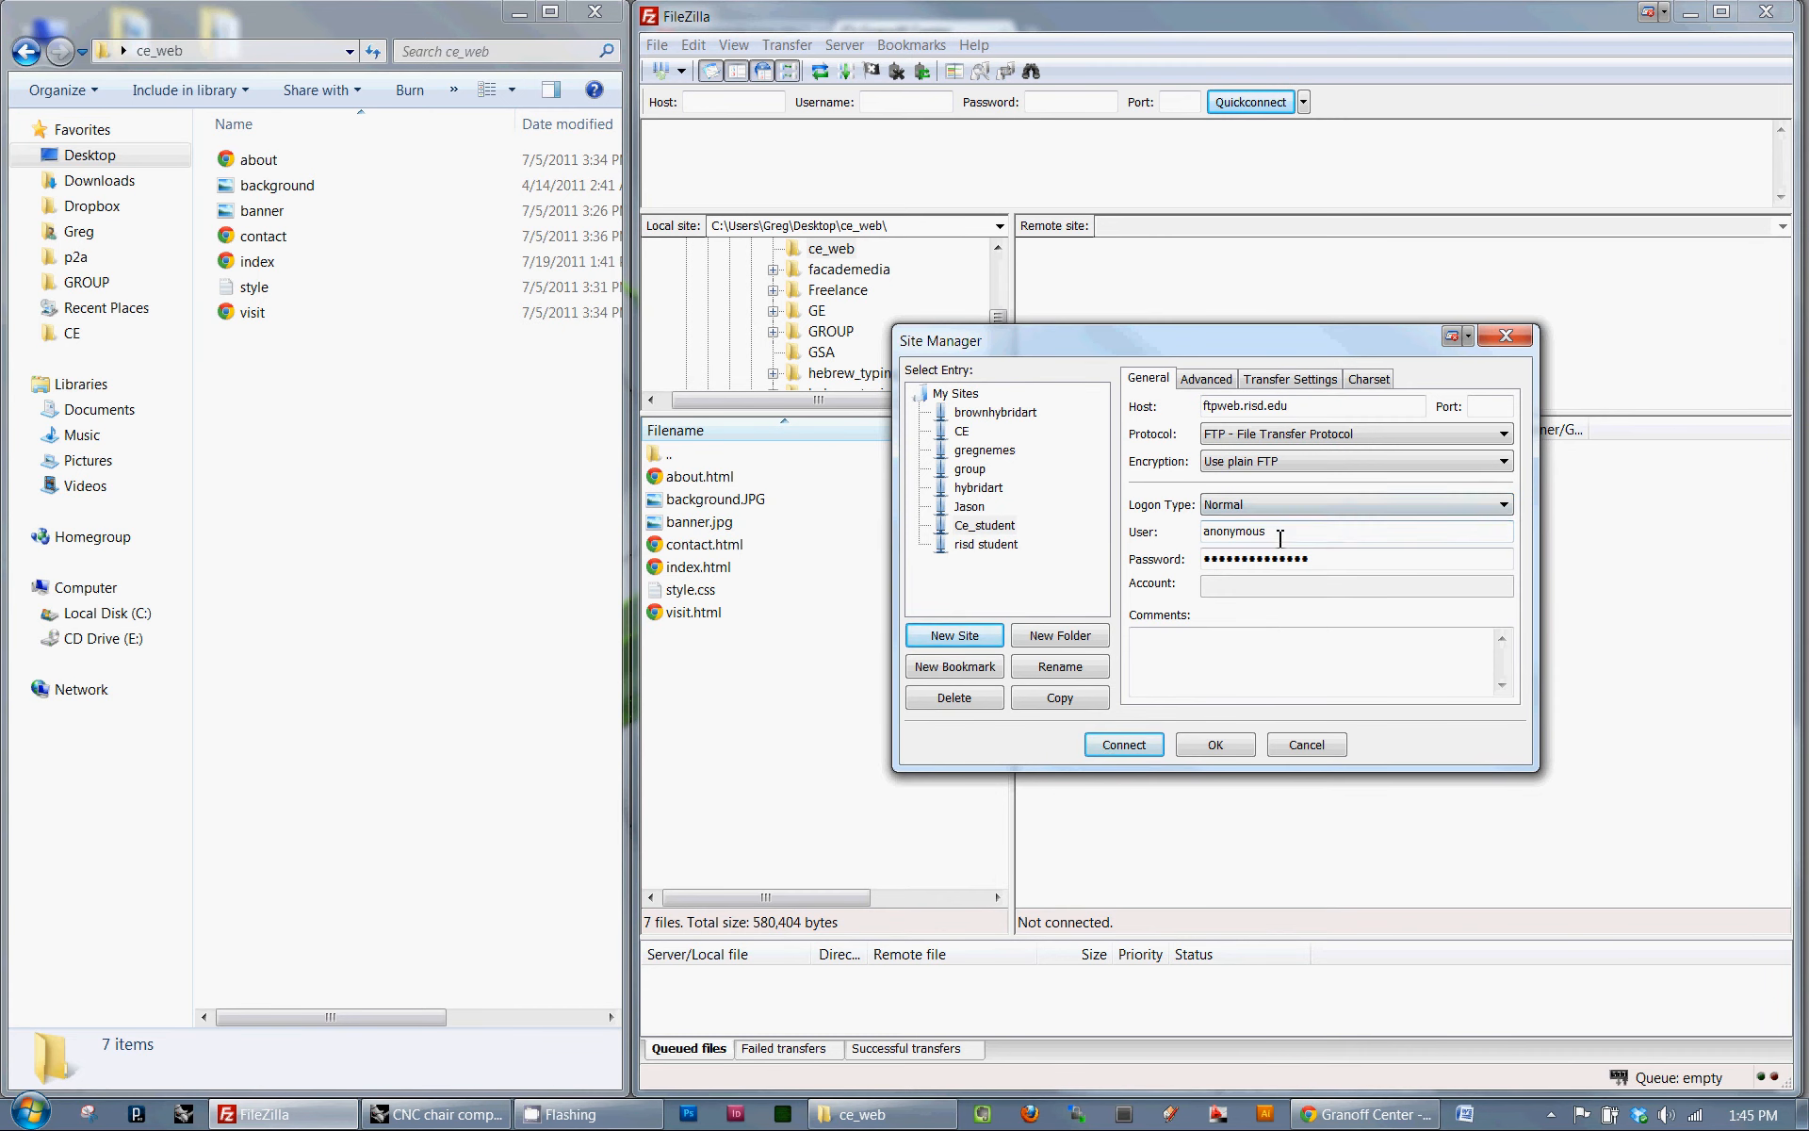
- Enter the account's user name and password for the Ce_student site and connect to the server
double_click(1274, 533)
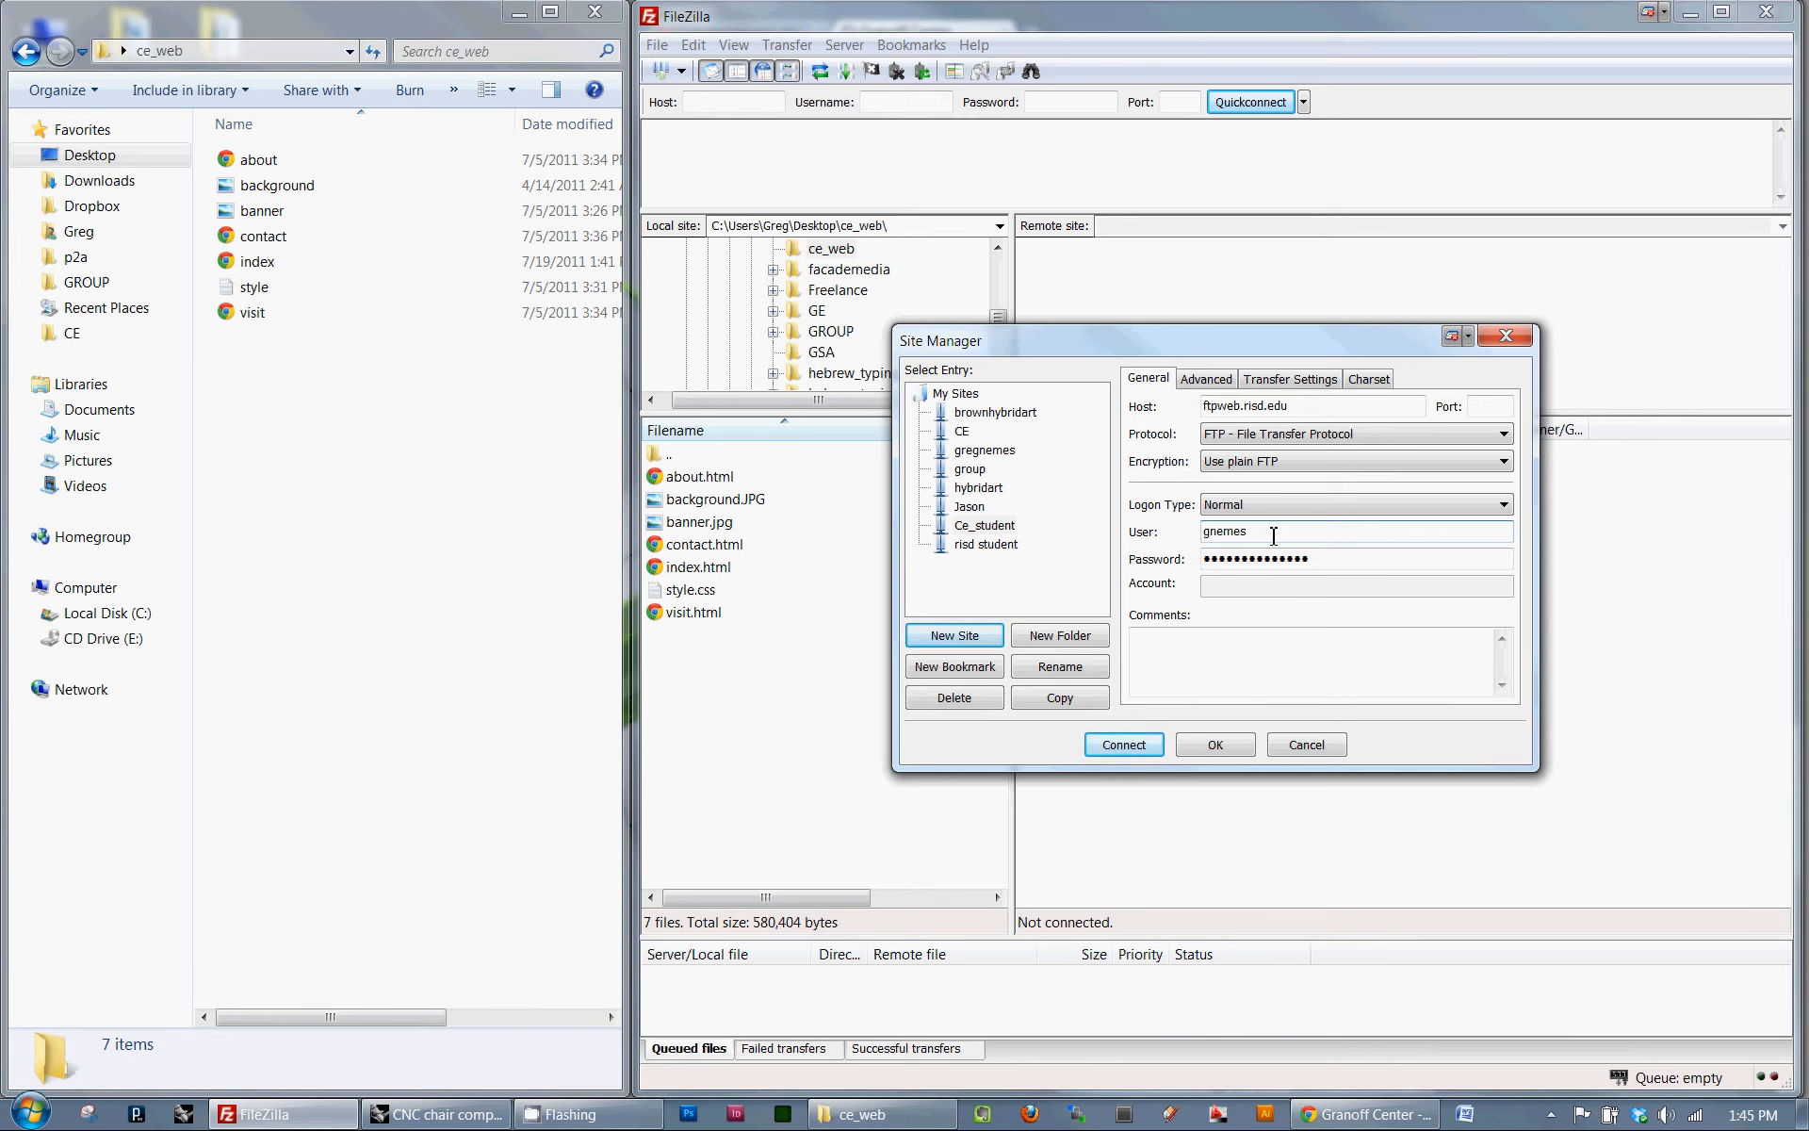
key(Tab)
text(*********)
key(Return)
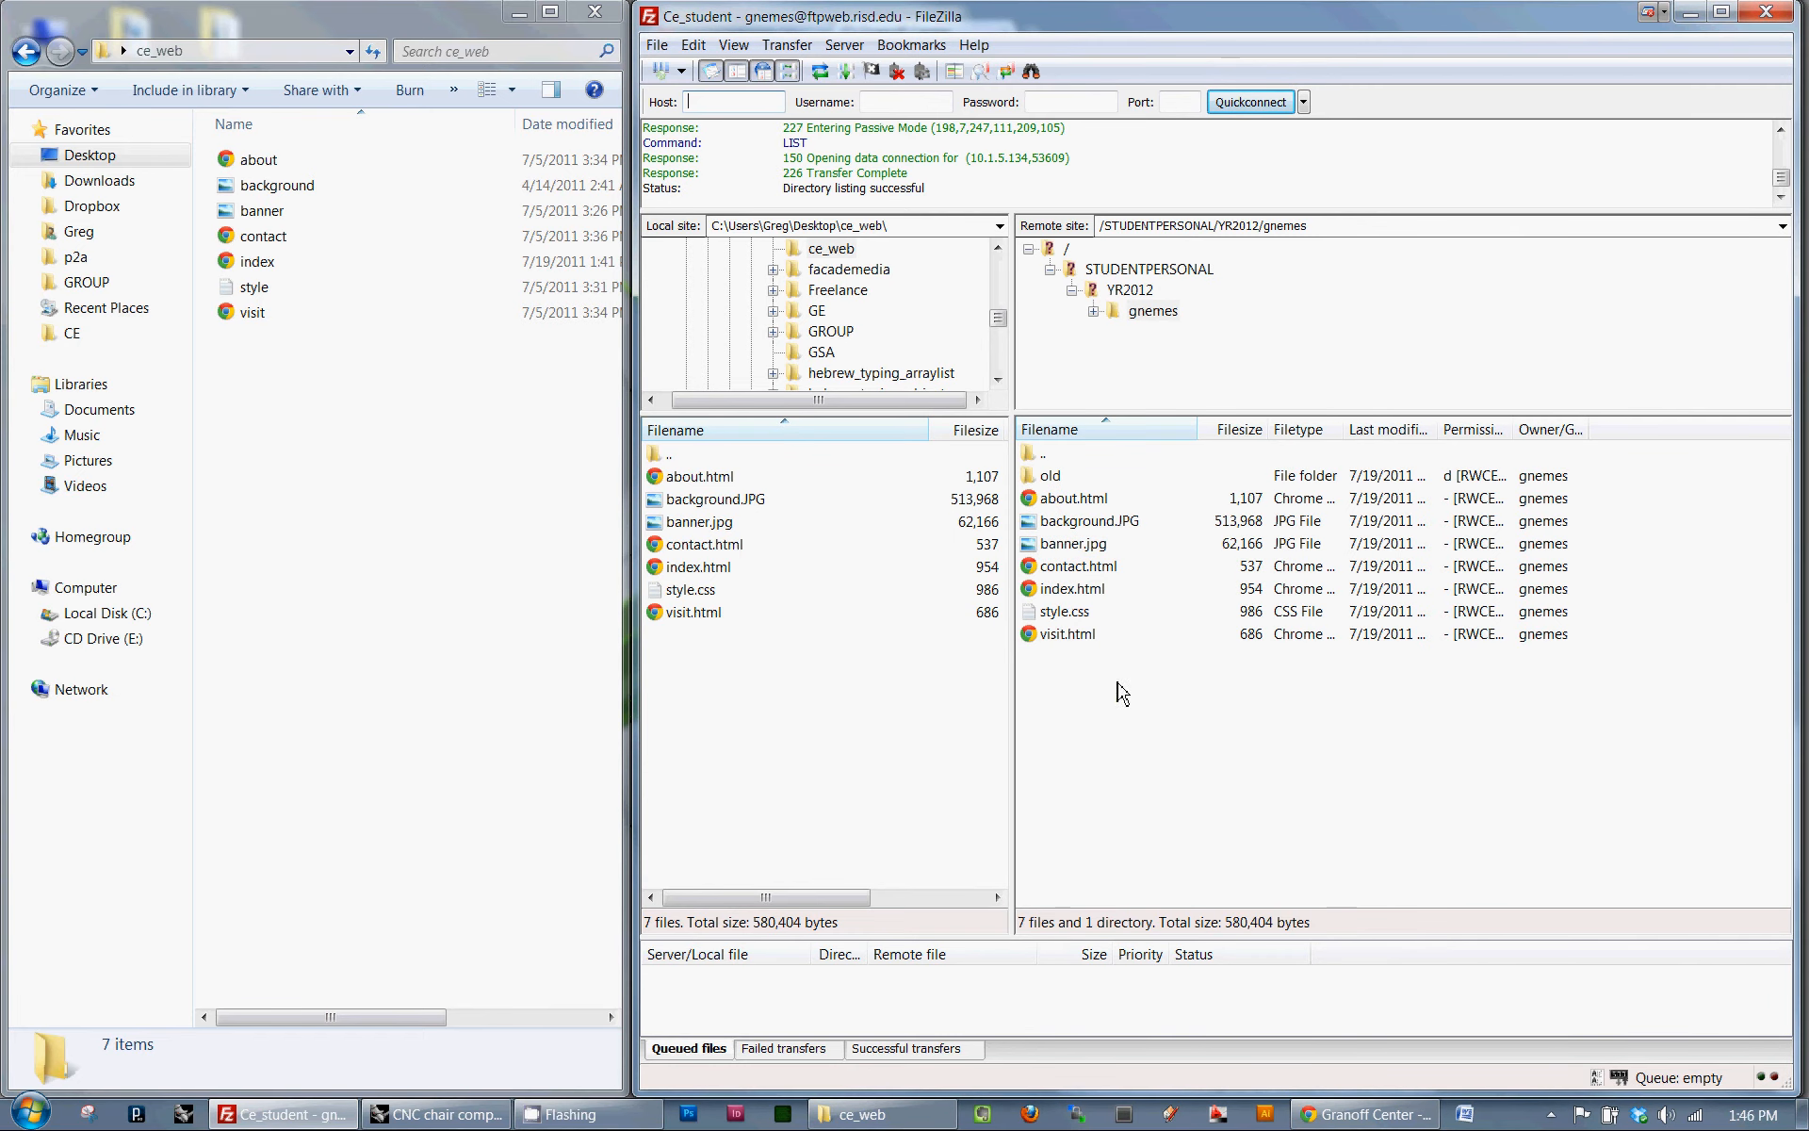
- Delete about.html and the six other website files from the remote directory, keeping the old folder
drag(1119, 687, 1060, 507)
click(1060, 507)
key(Delete)
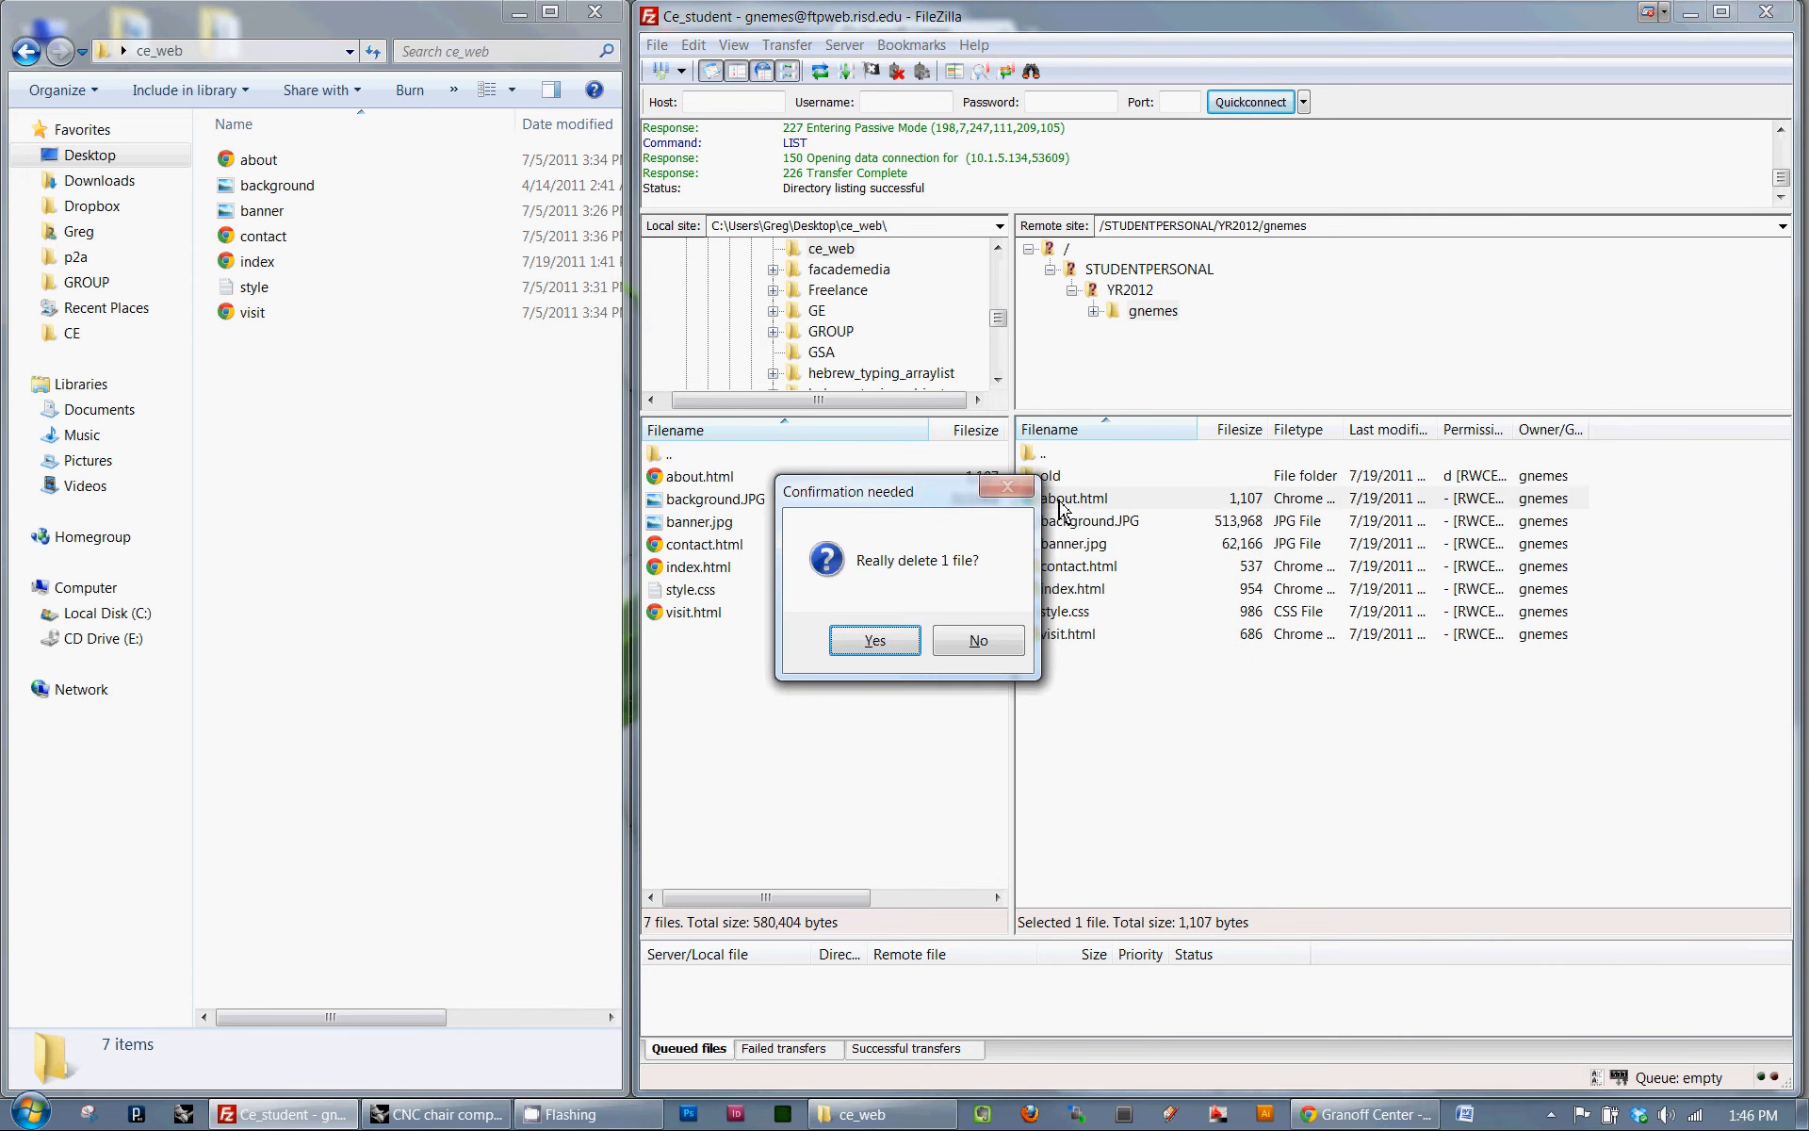
click(875, 641)
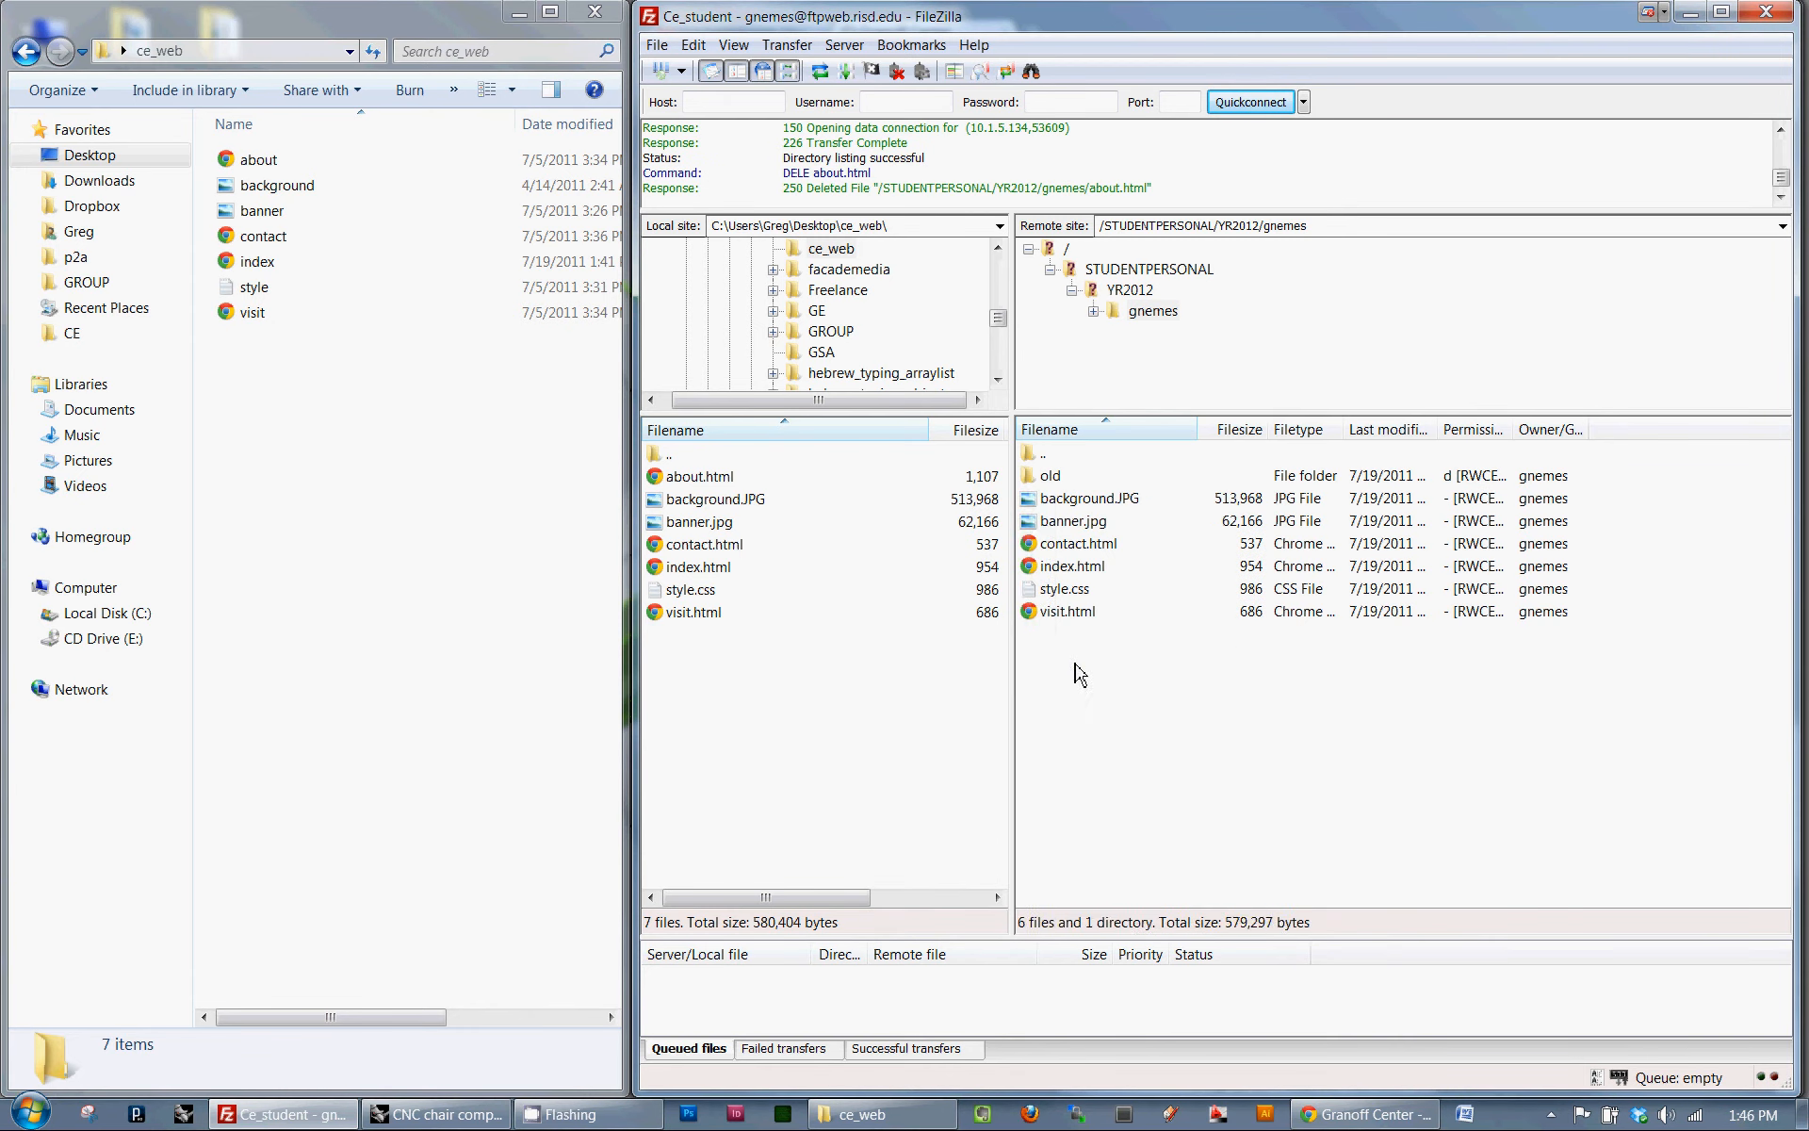
drag(1084, 677, 1053, 513)
key(Delete)
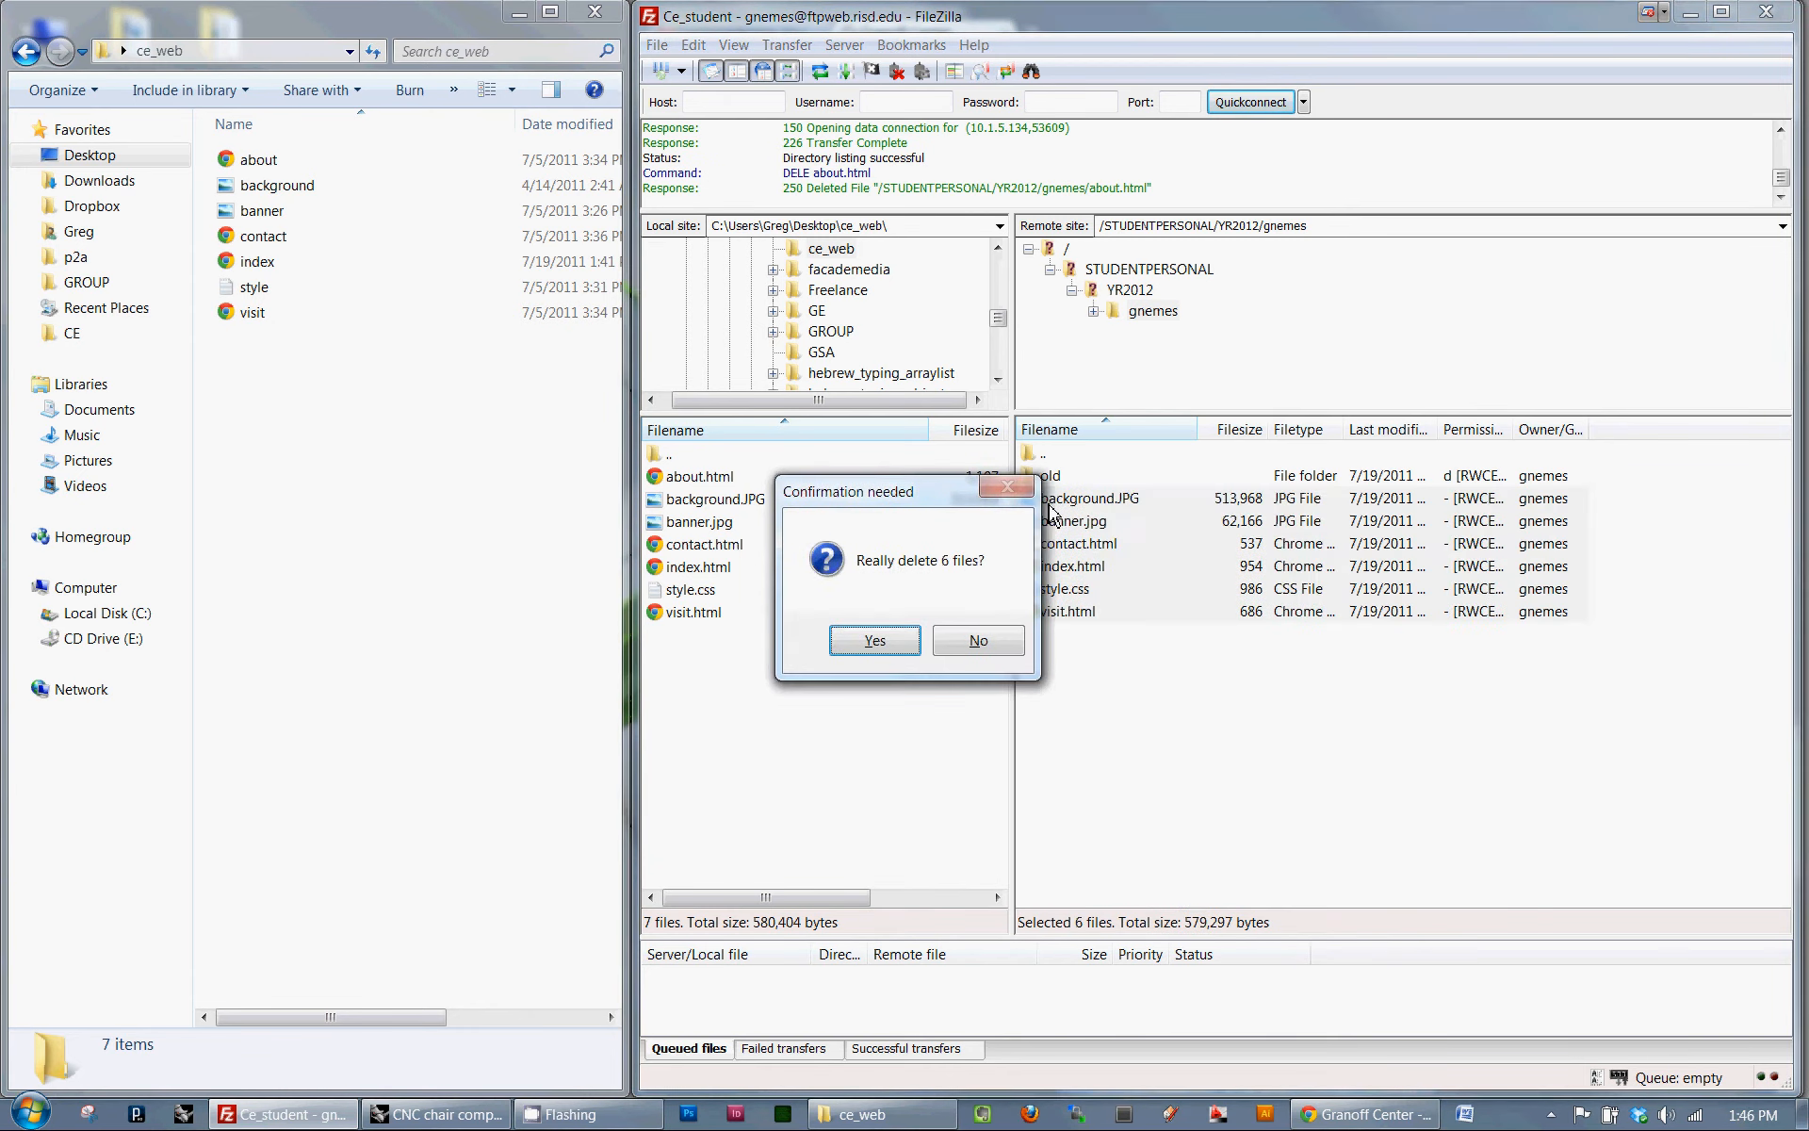
click(863, 641)
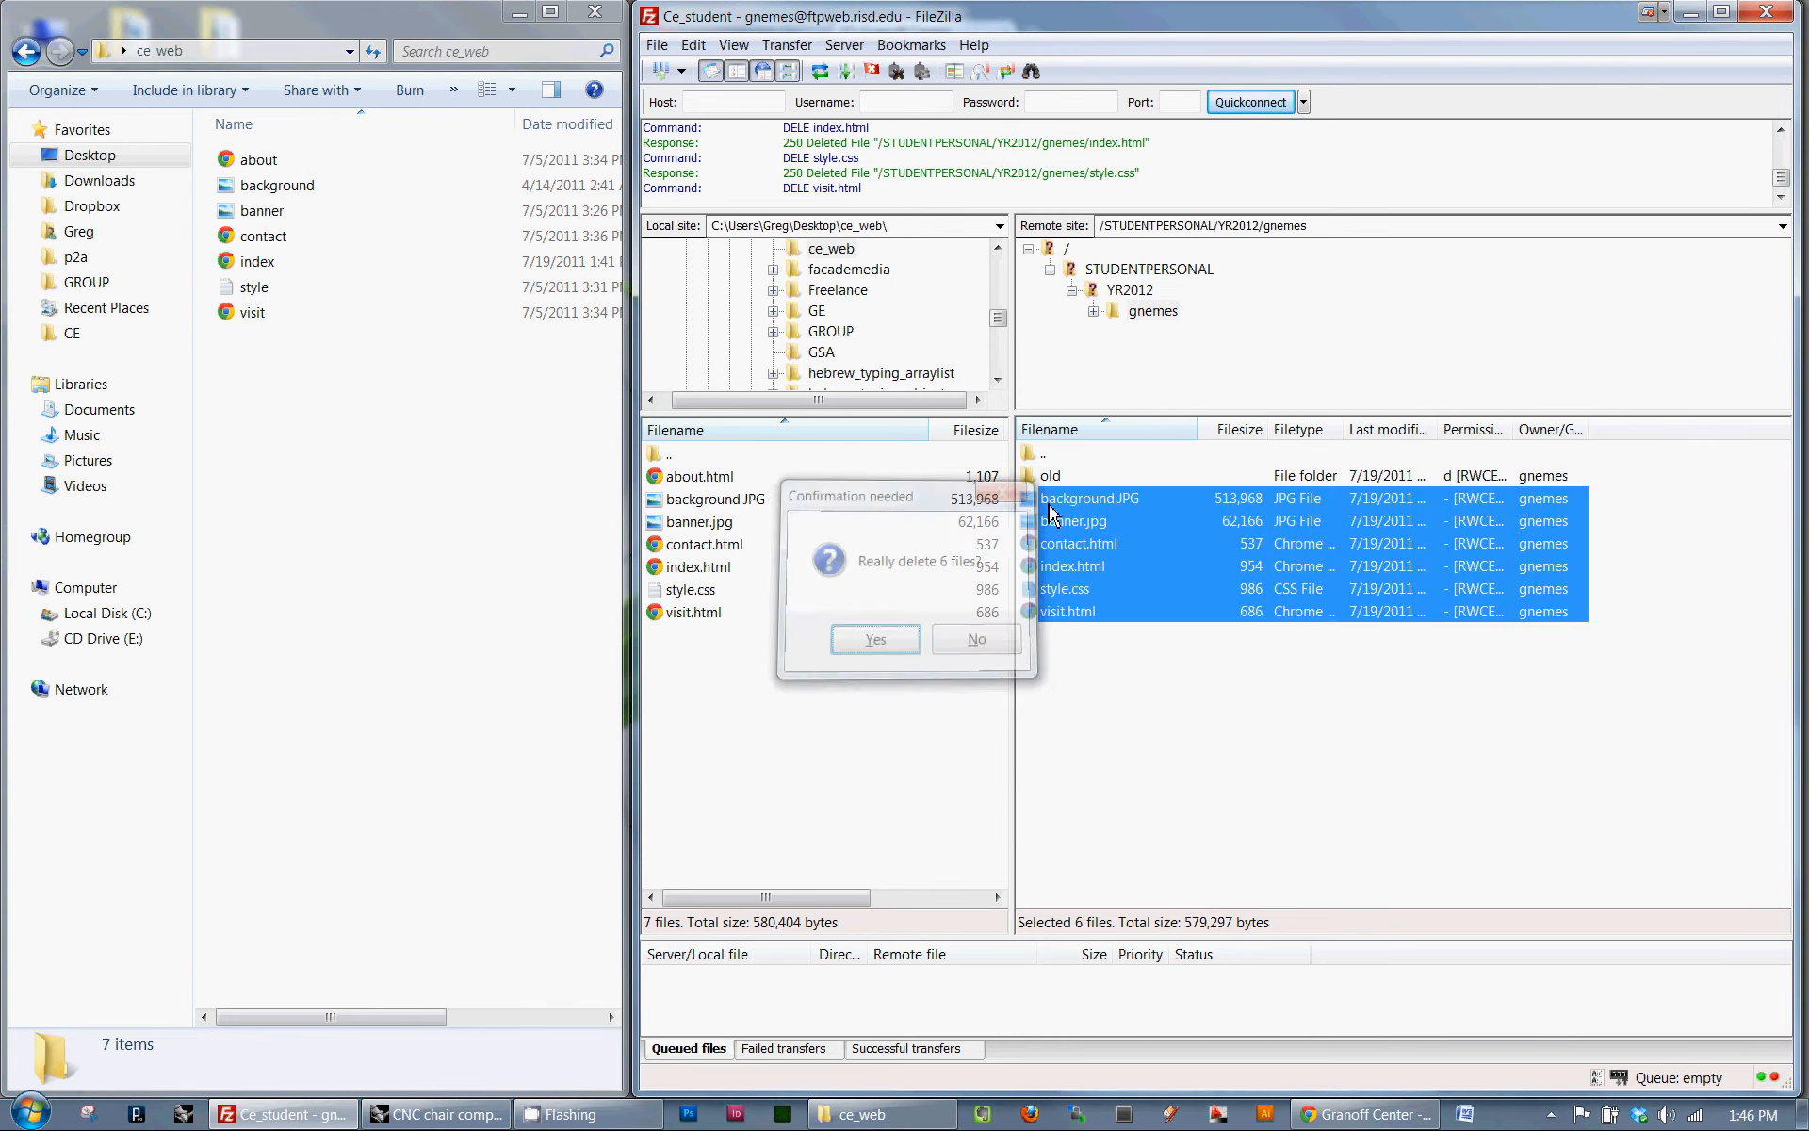
- Navigate the local site to Desktop\ce_web and upload its seven website files to the remote directory
double_click(696, 460)
double_click(699, 459)
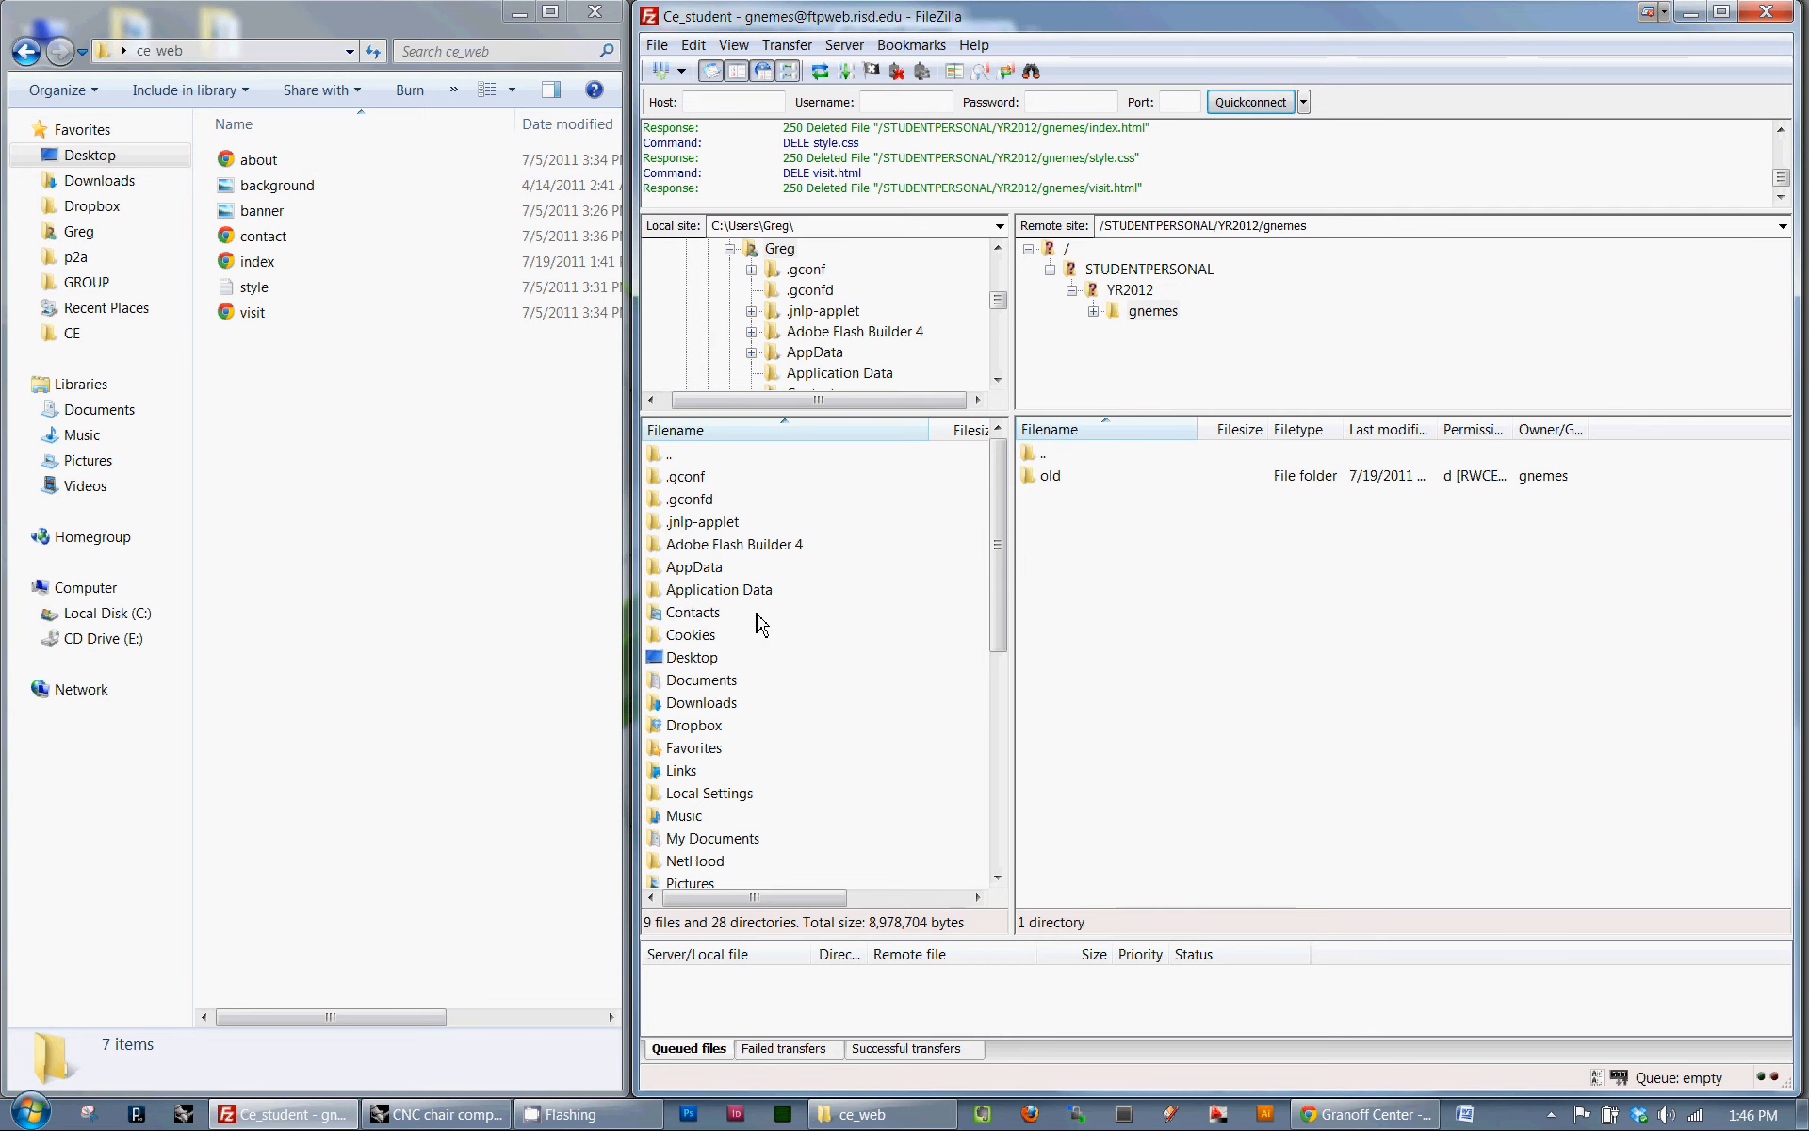
double_click(699, 656)
drag(994, 608, 997, 629)
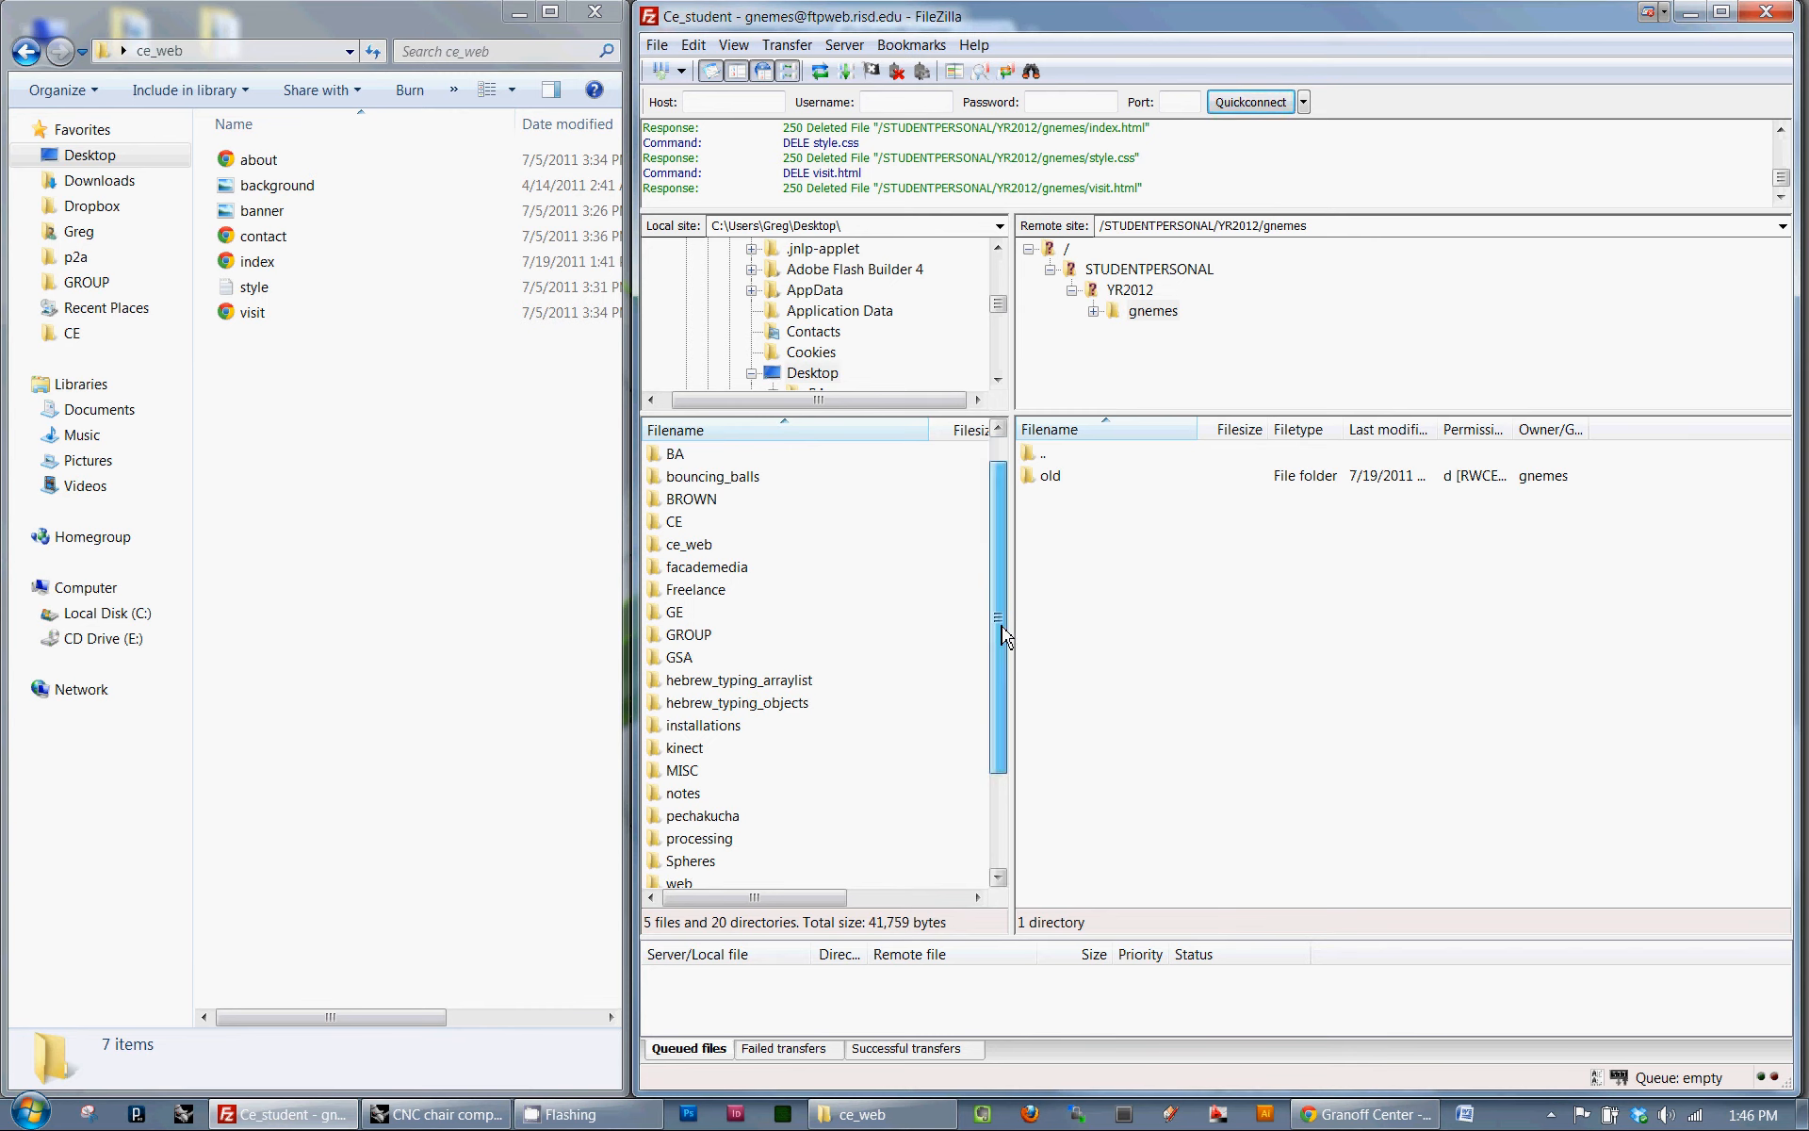
double_click(712, 550)
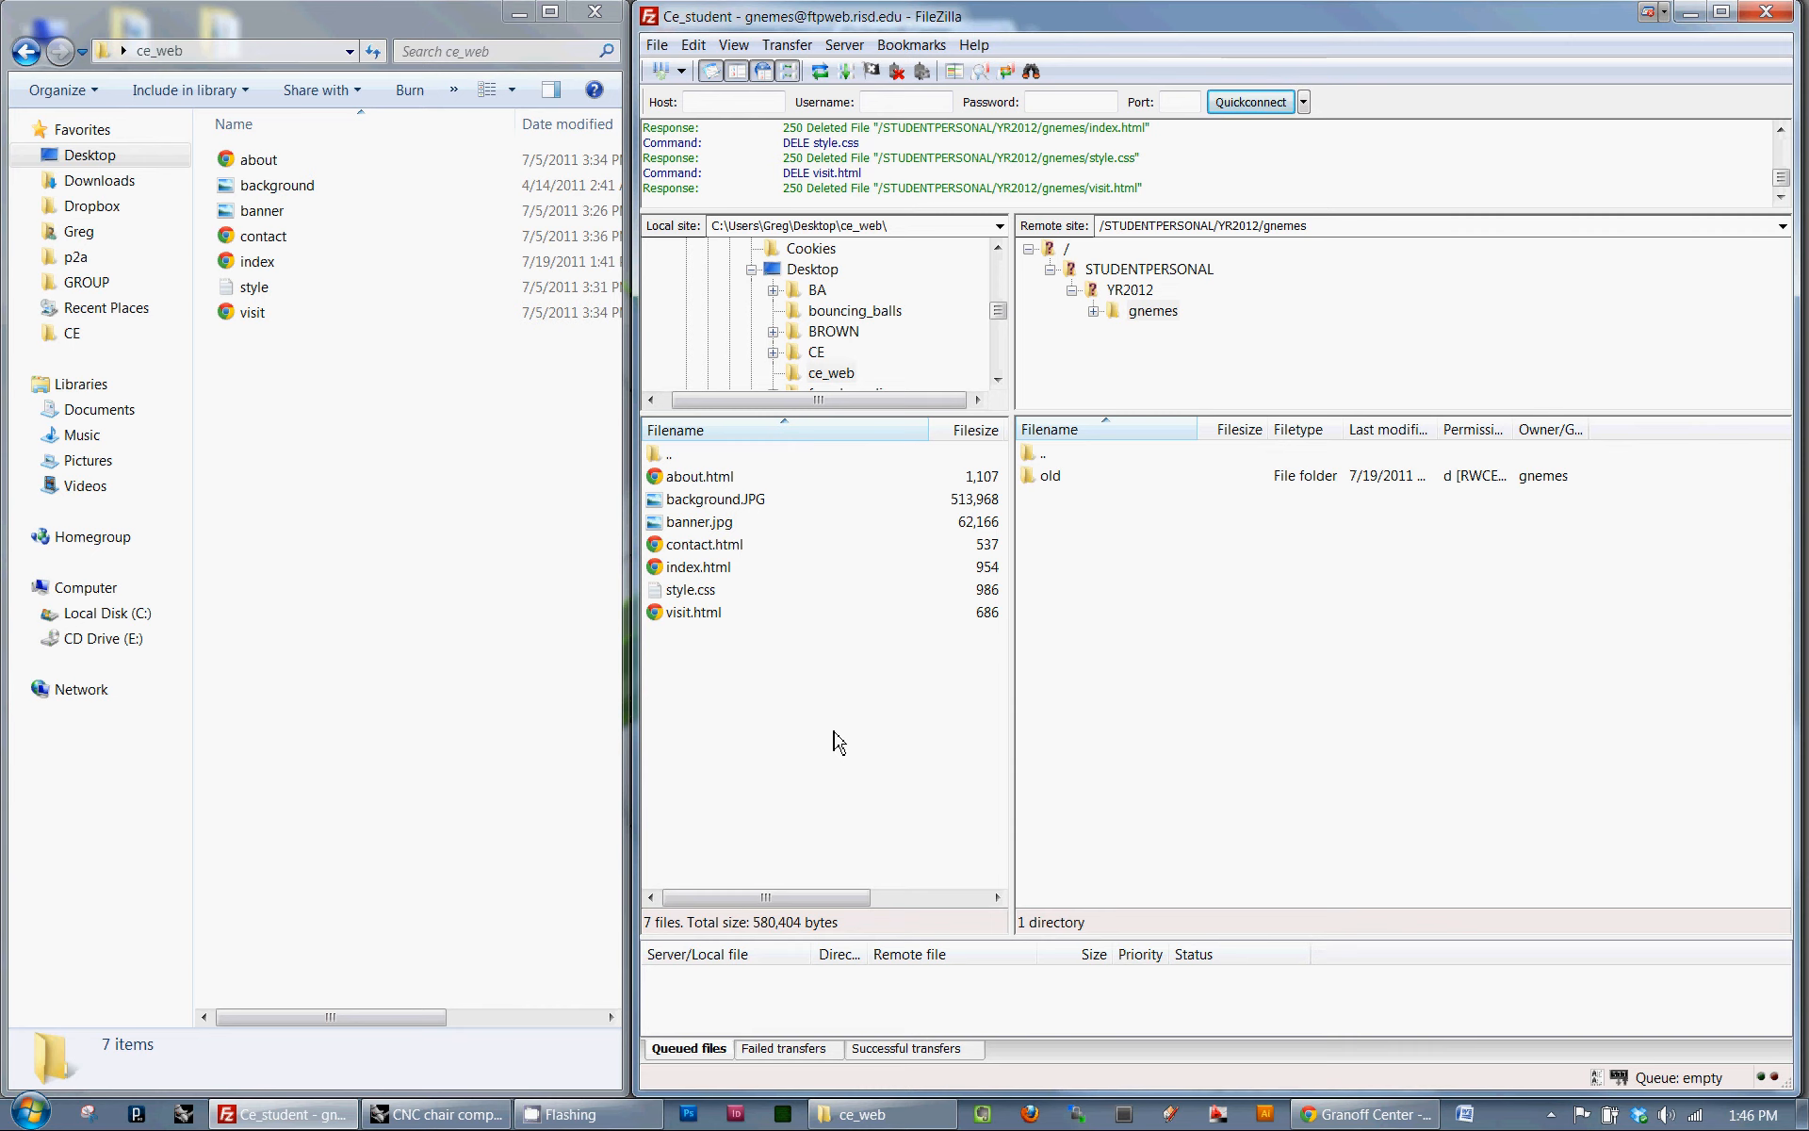
drag(830, 728, 1272, 556)
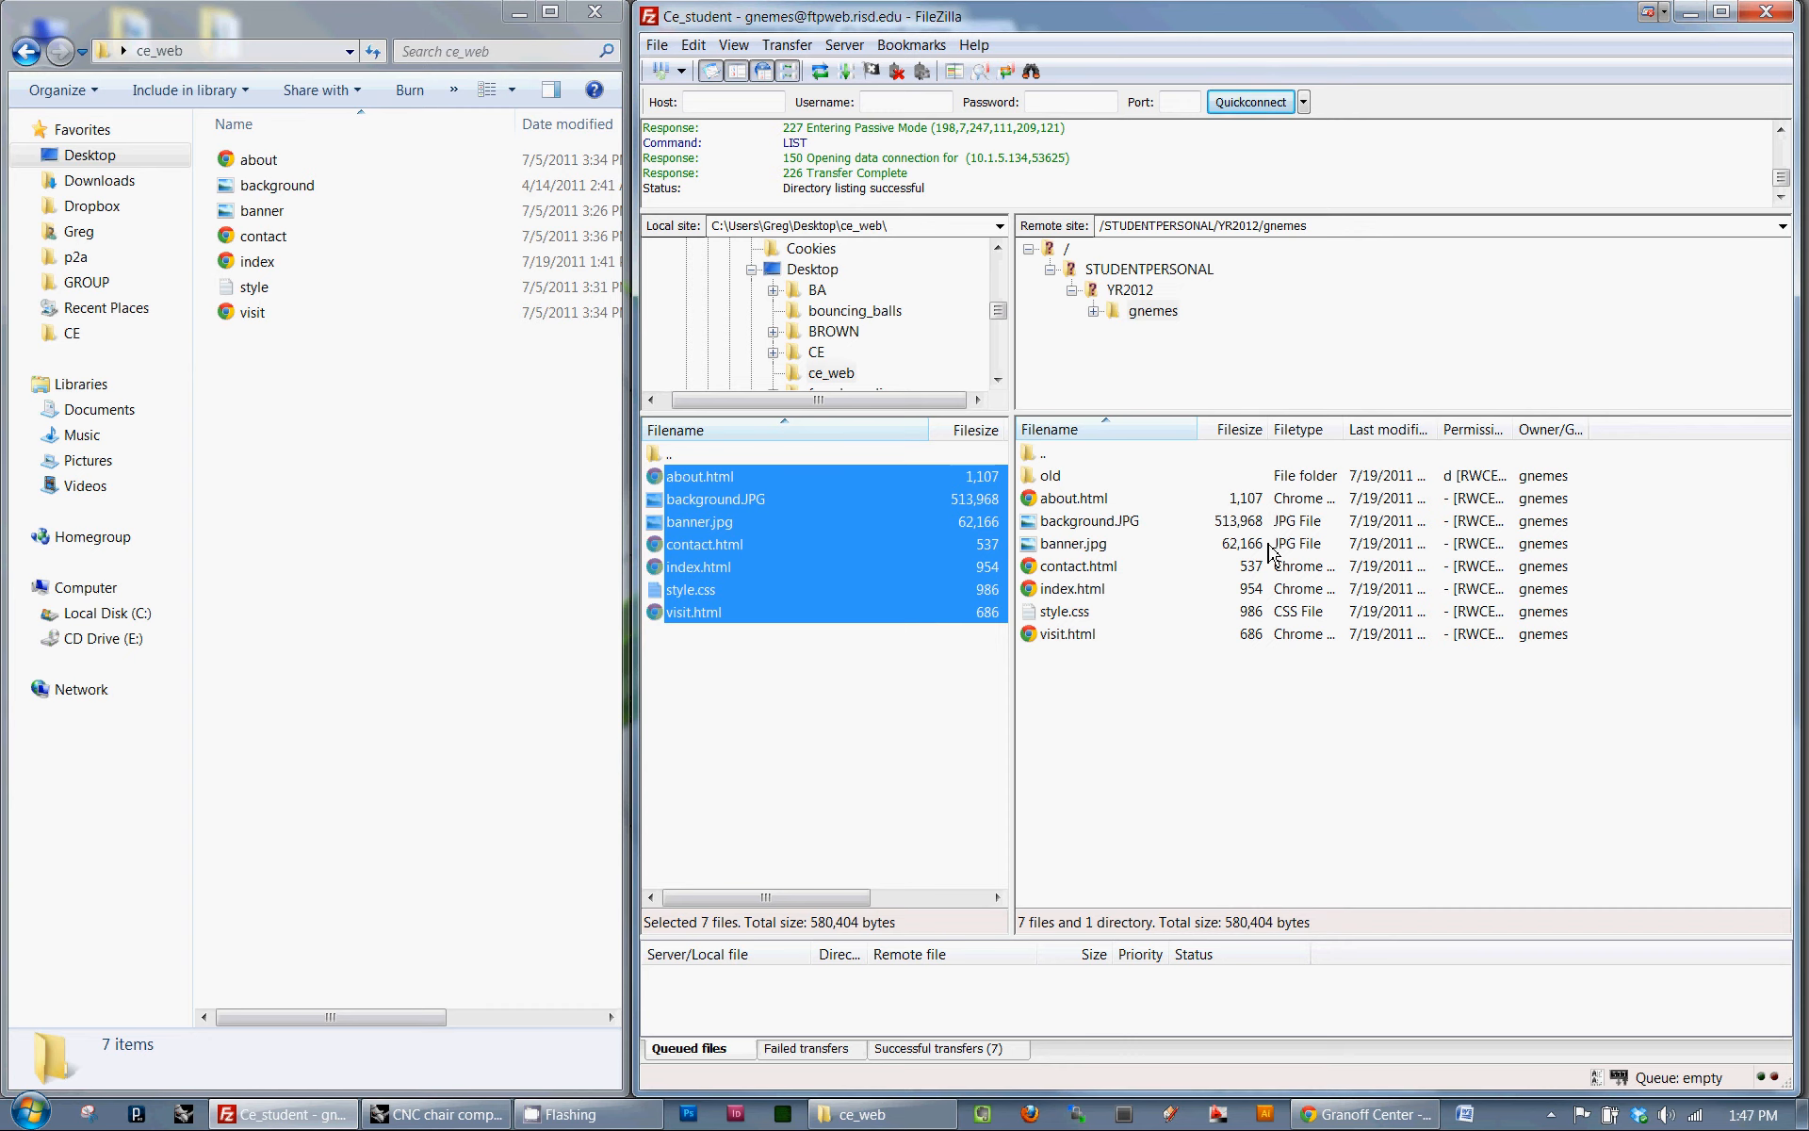
click(1122, 589)
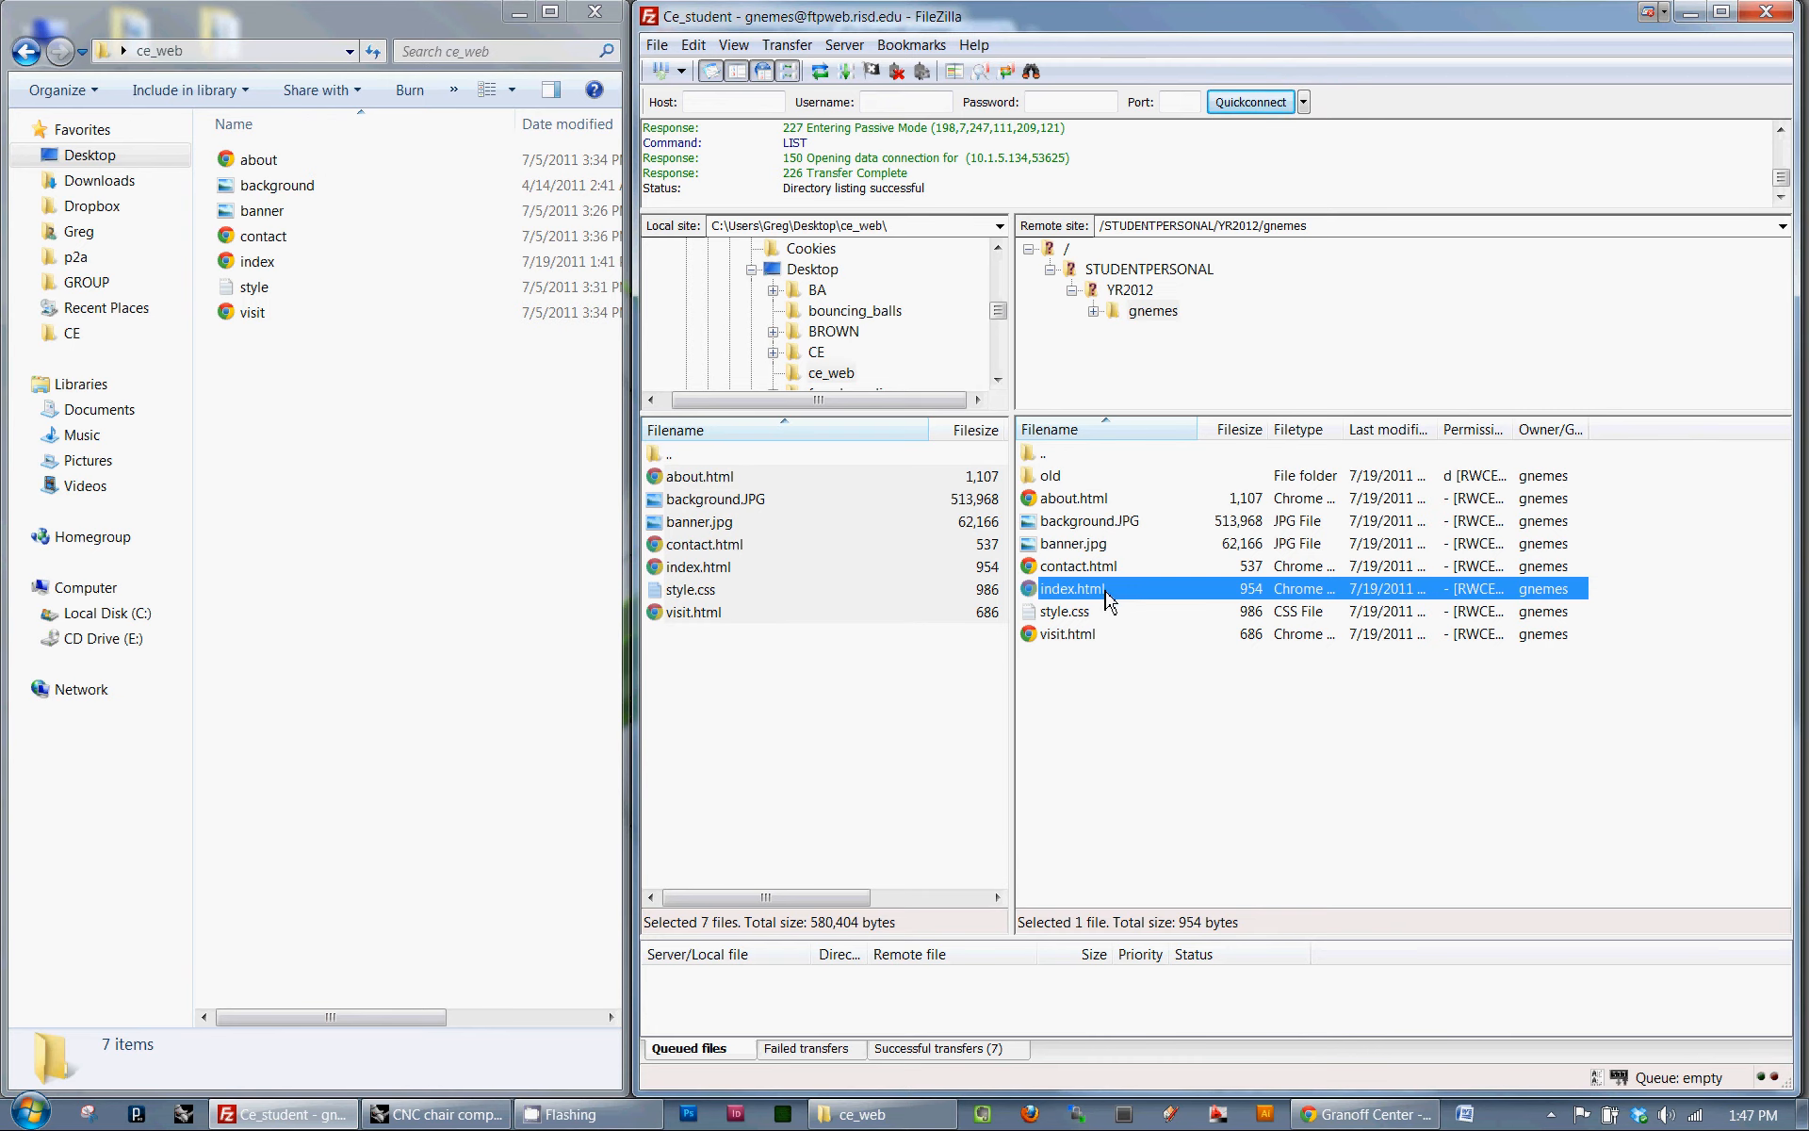
- Switch to Chrome and enter the student's students.risd.edu/yr2012 site address in a new tab
key(alt+Tab)
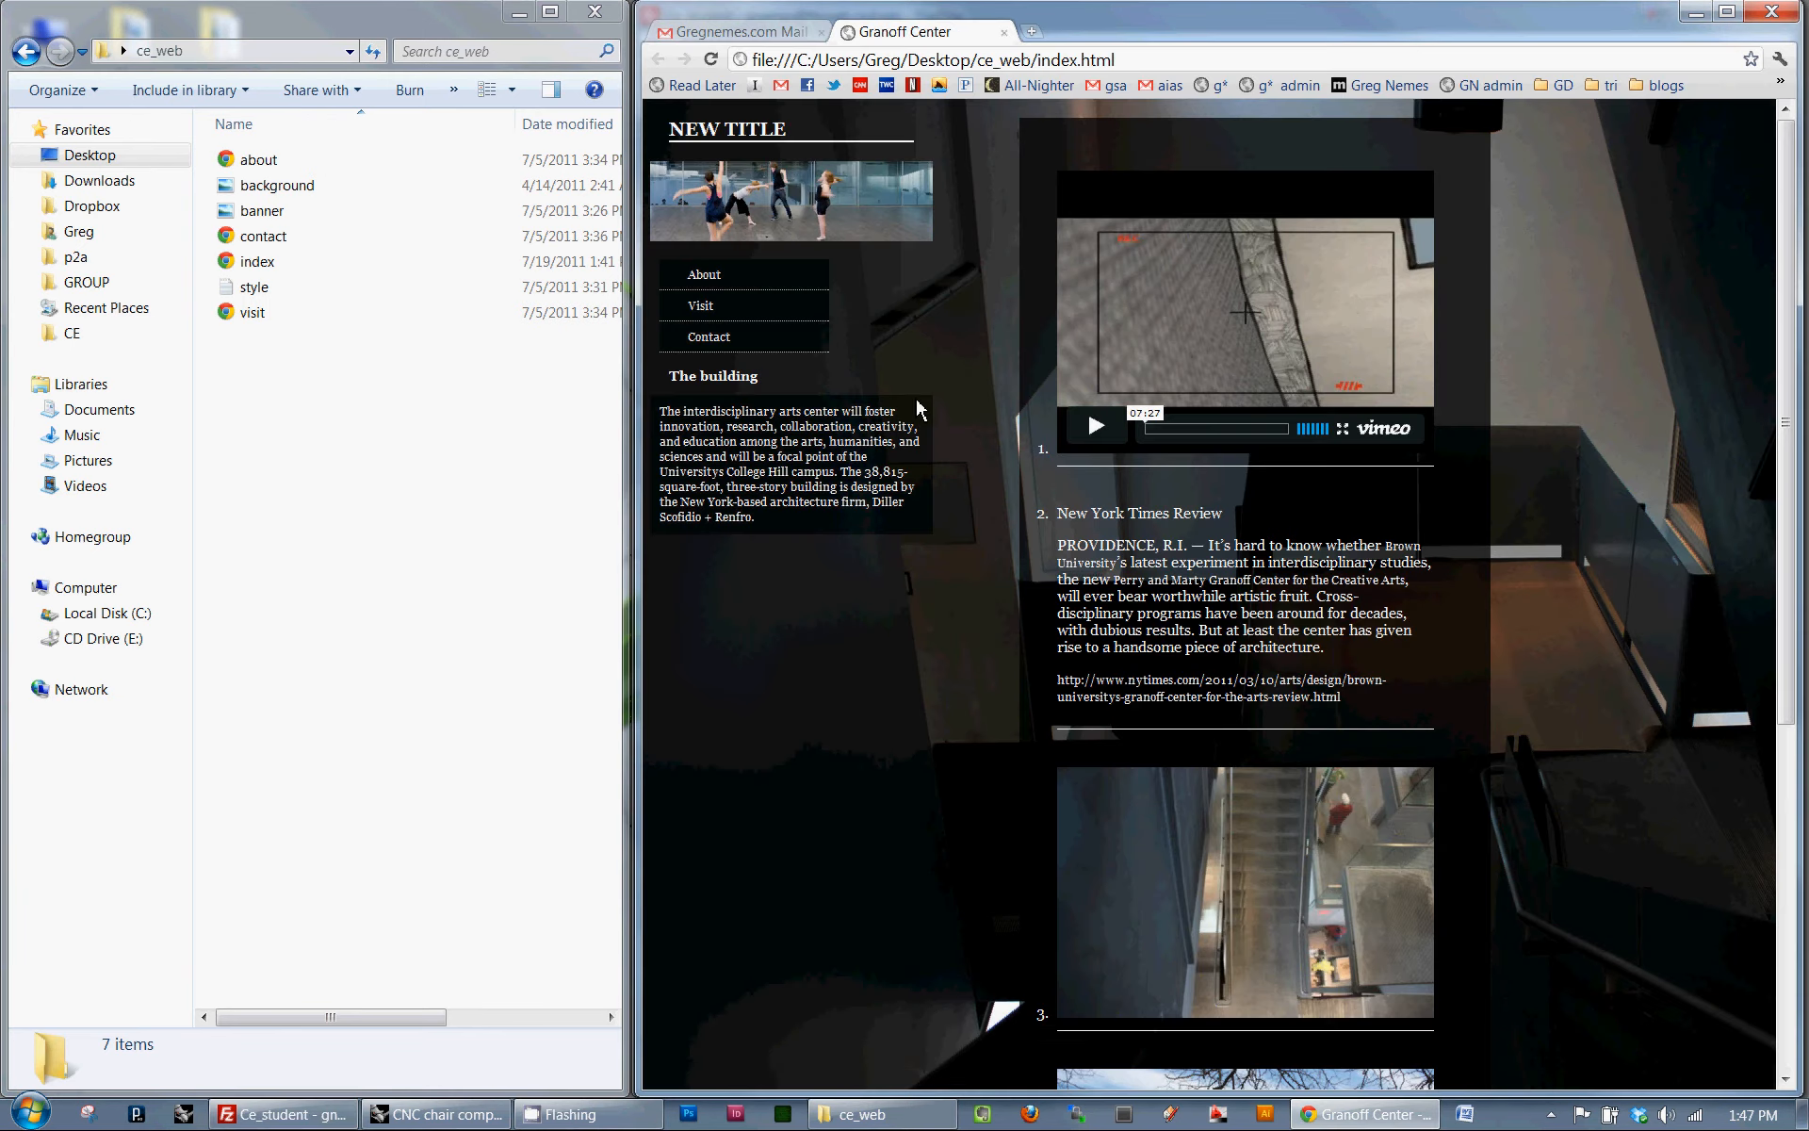
click(1031, 32)
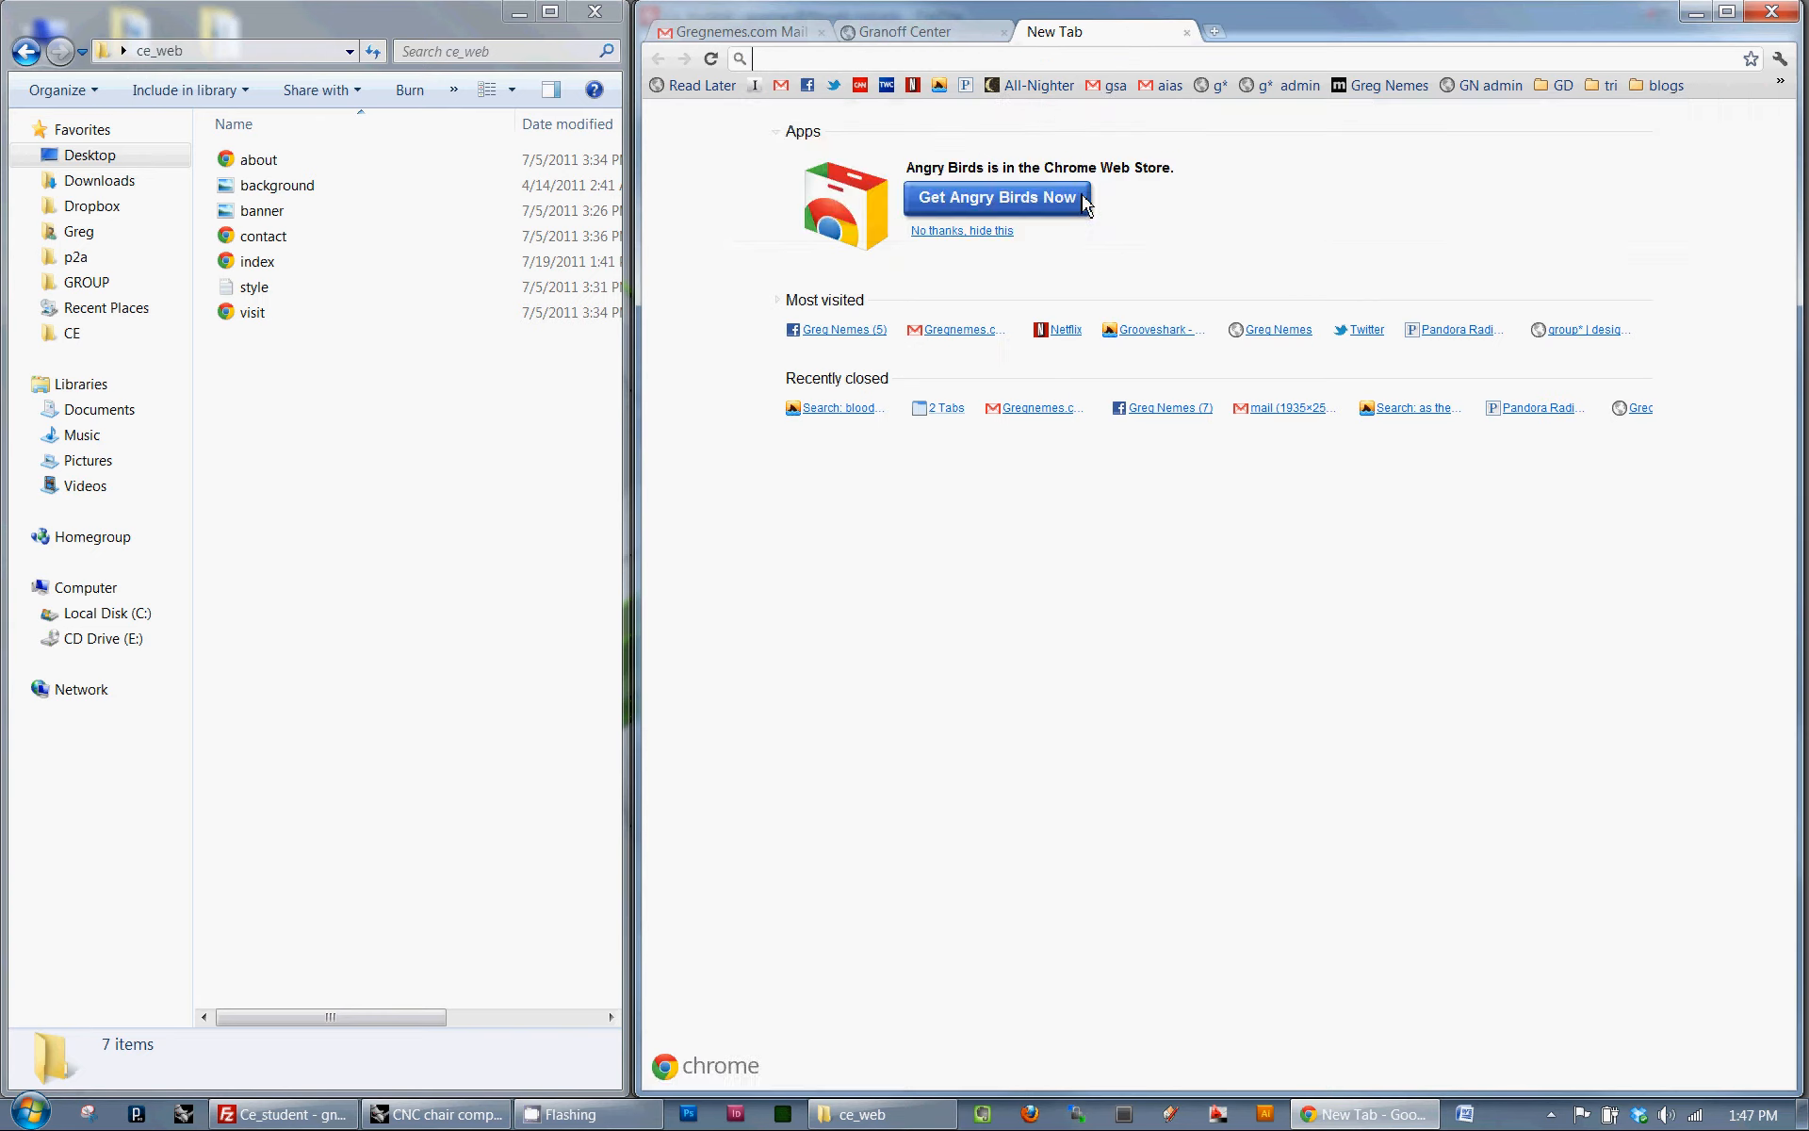
text(studen)
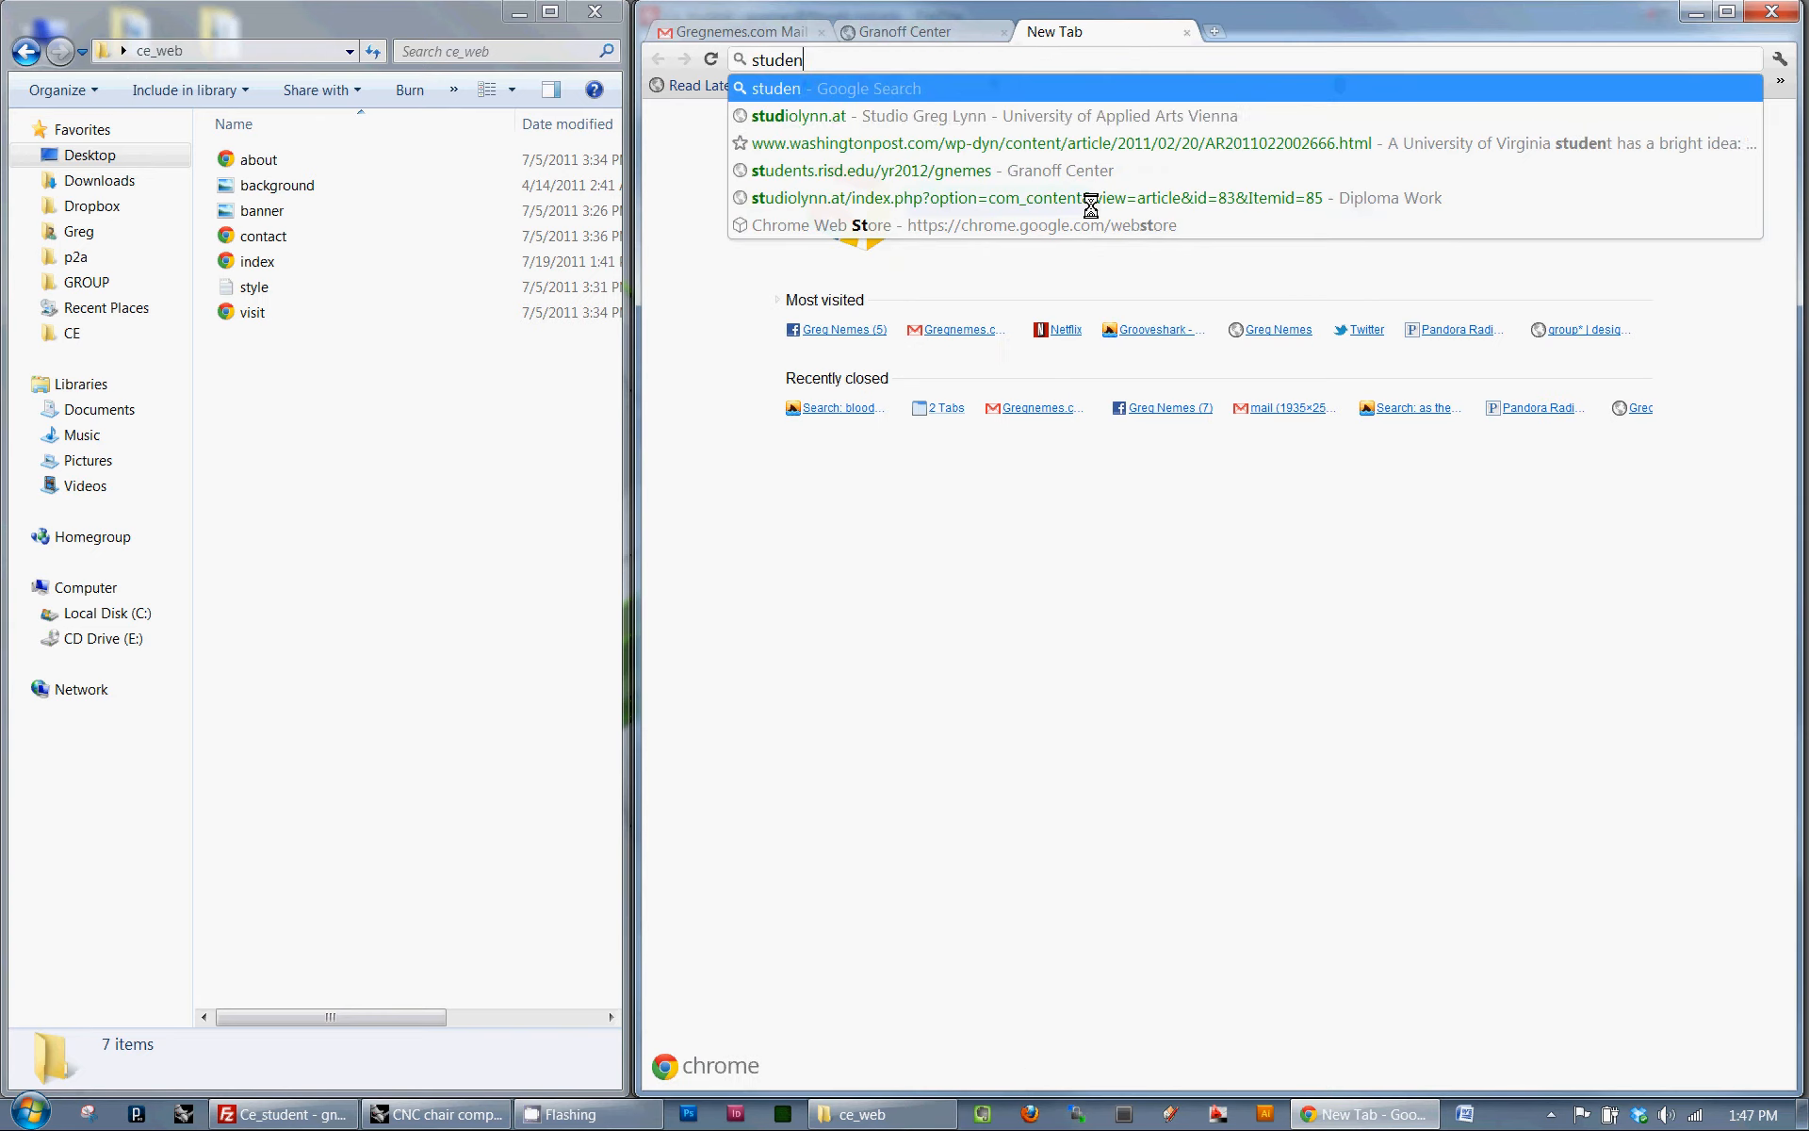
text(ts.risd.edu)
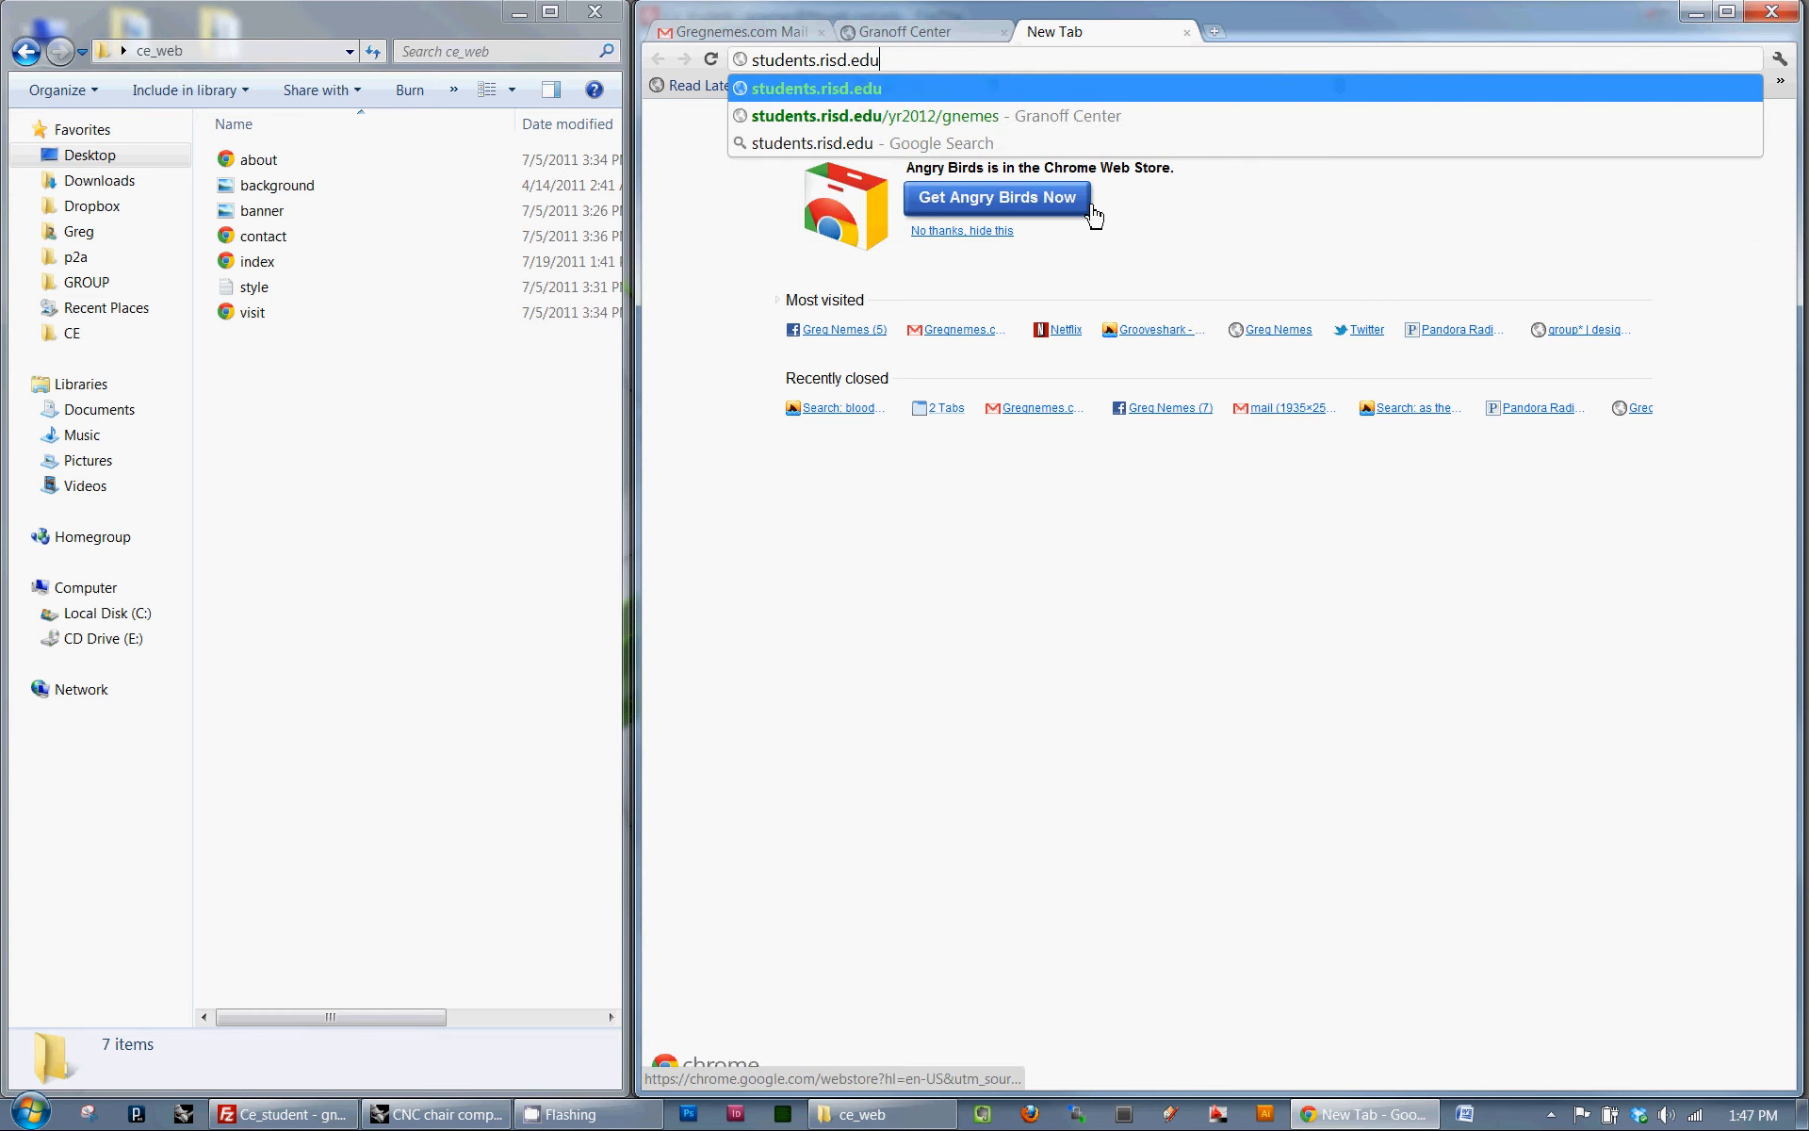
key(Down)
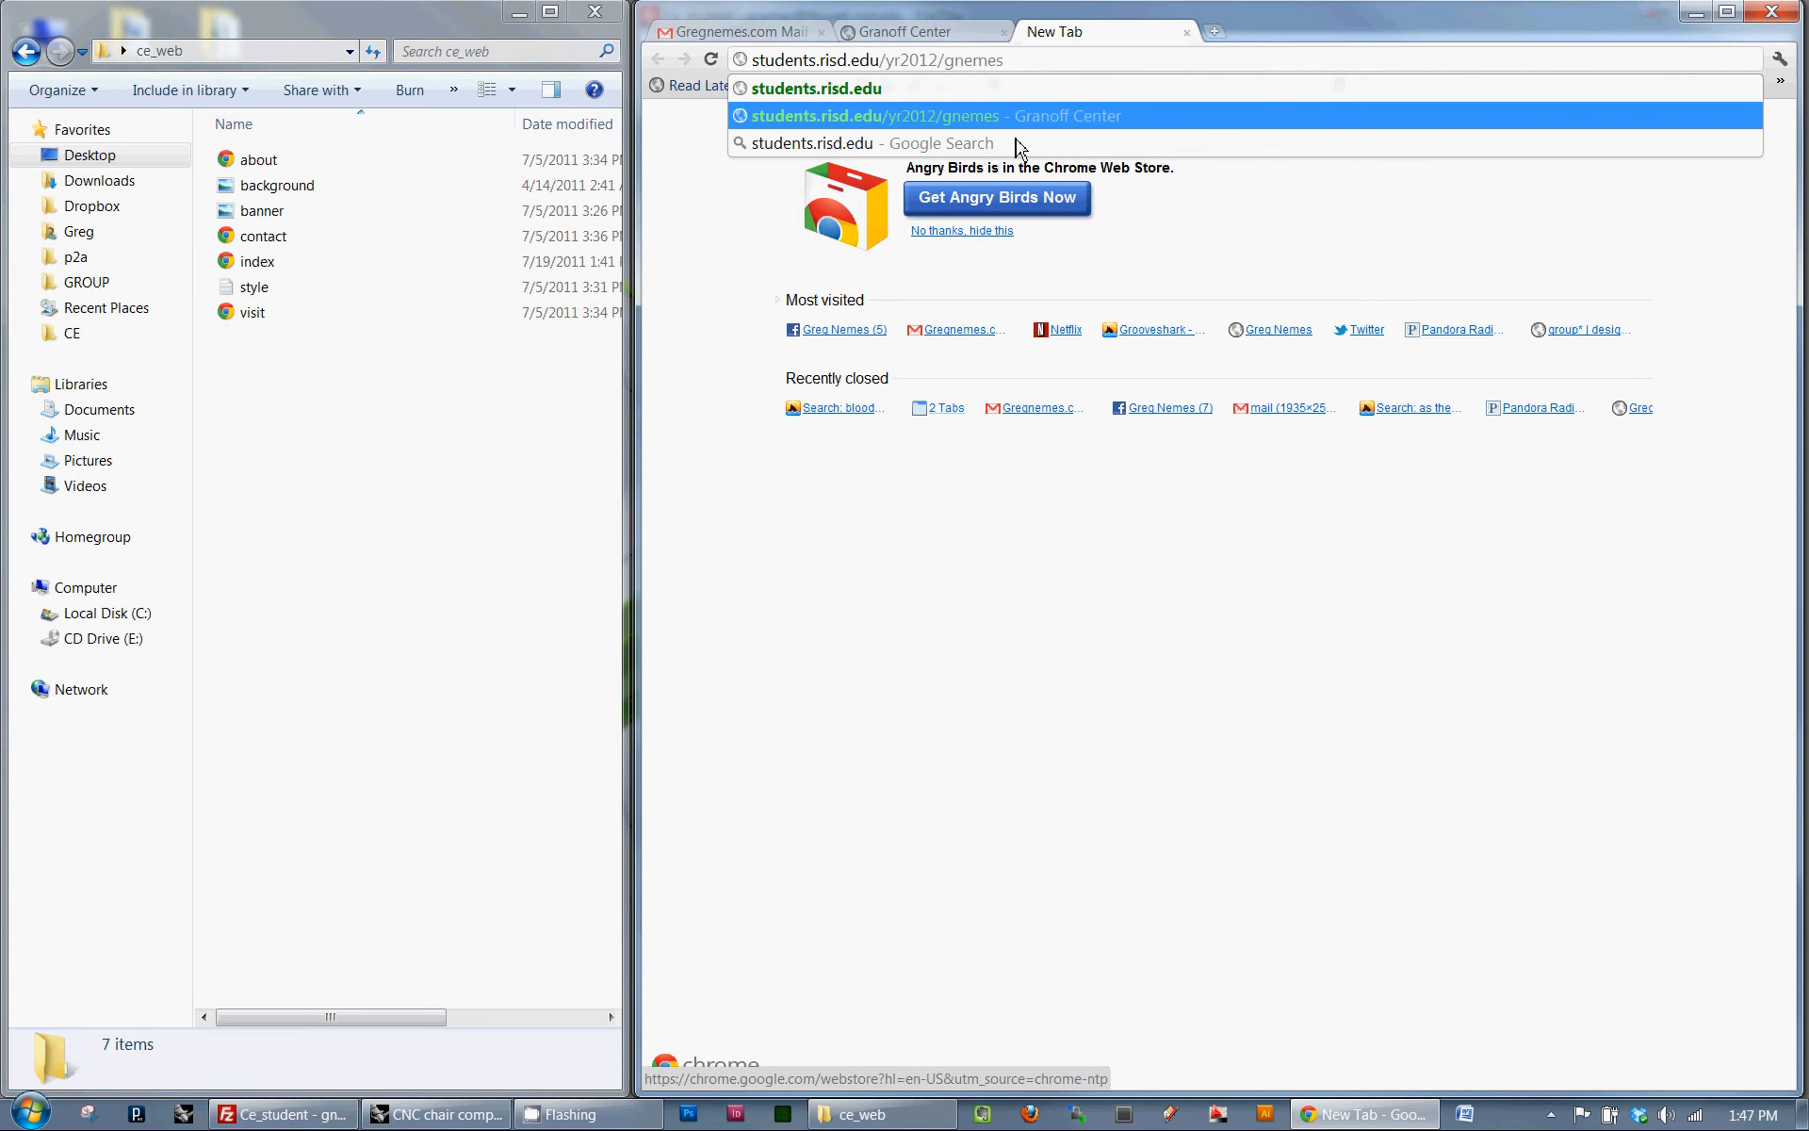
- Try cestud in place of yr2012 in the site address, and restore yr2012
double_click(930, 64)
text(cestud/)
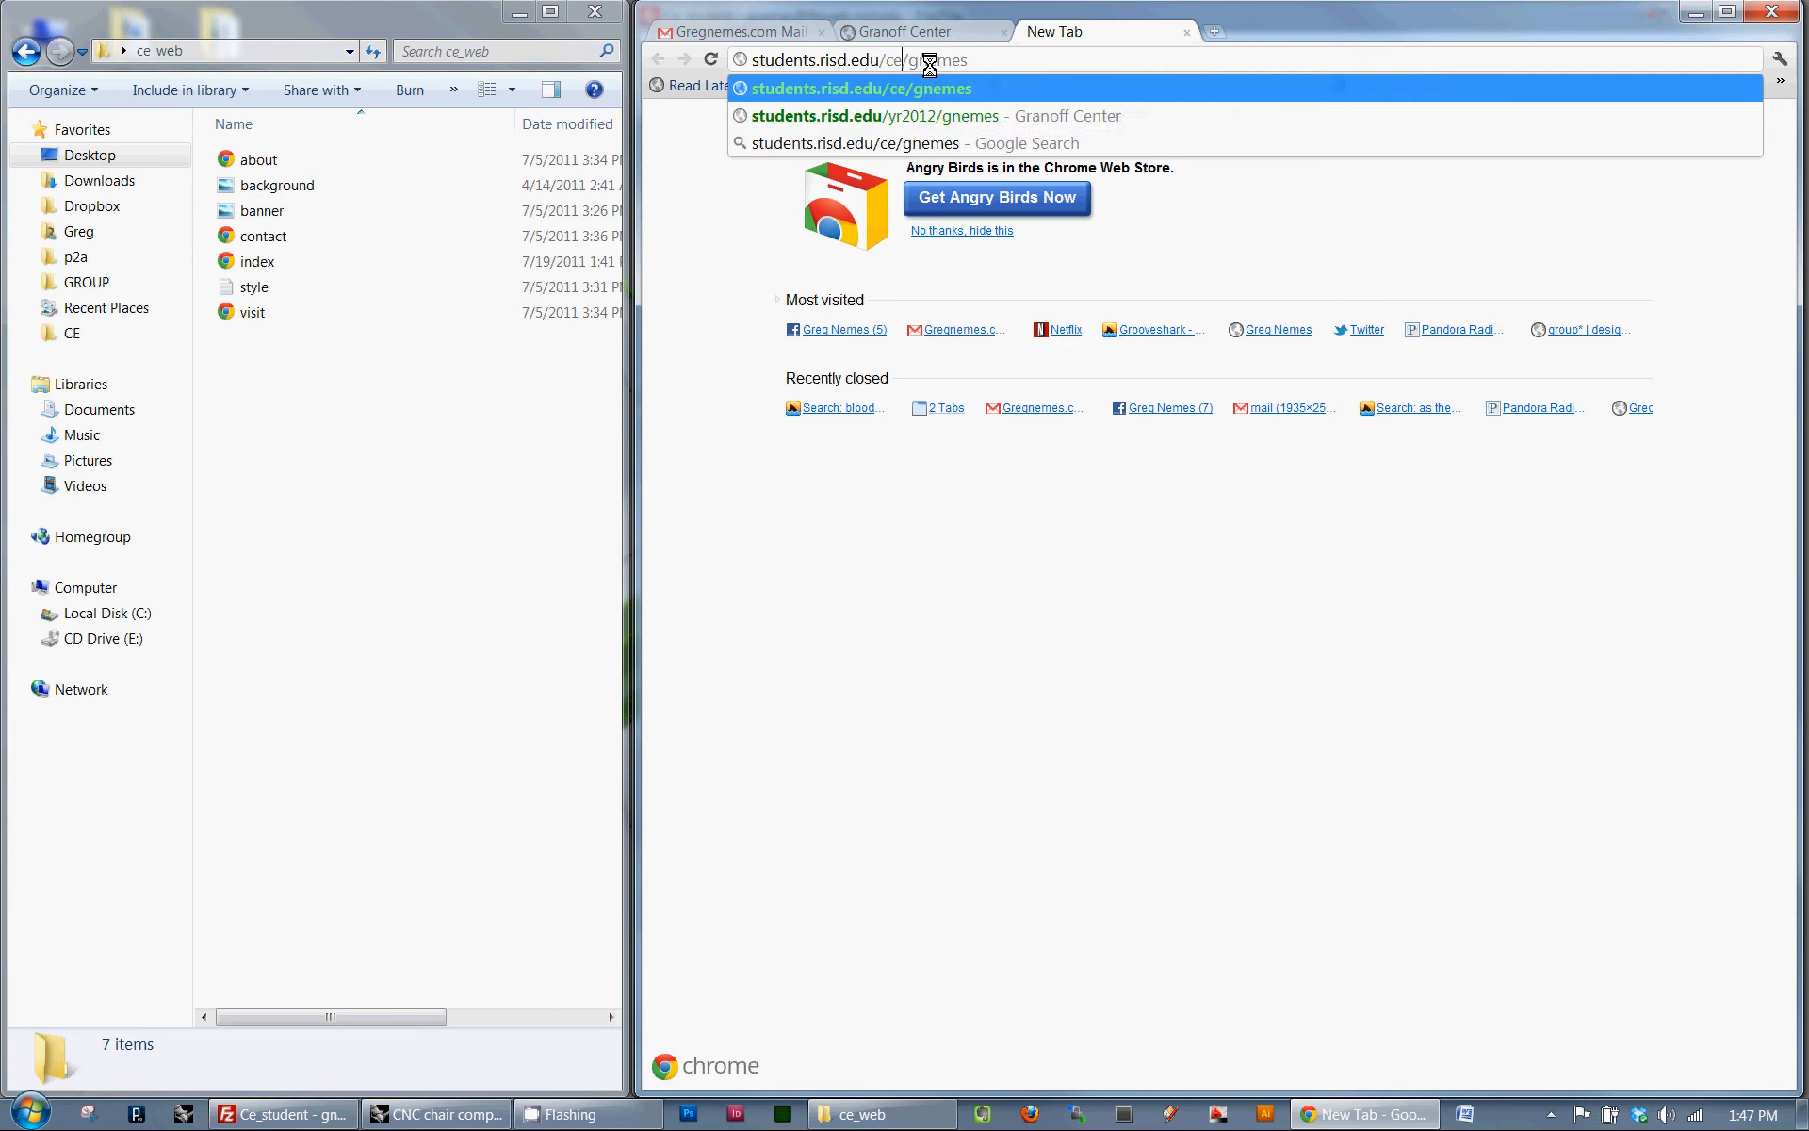
key(Left)
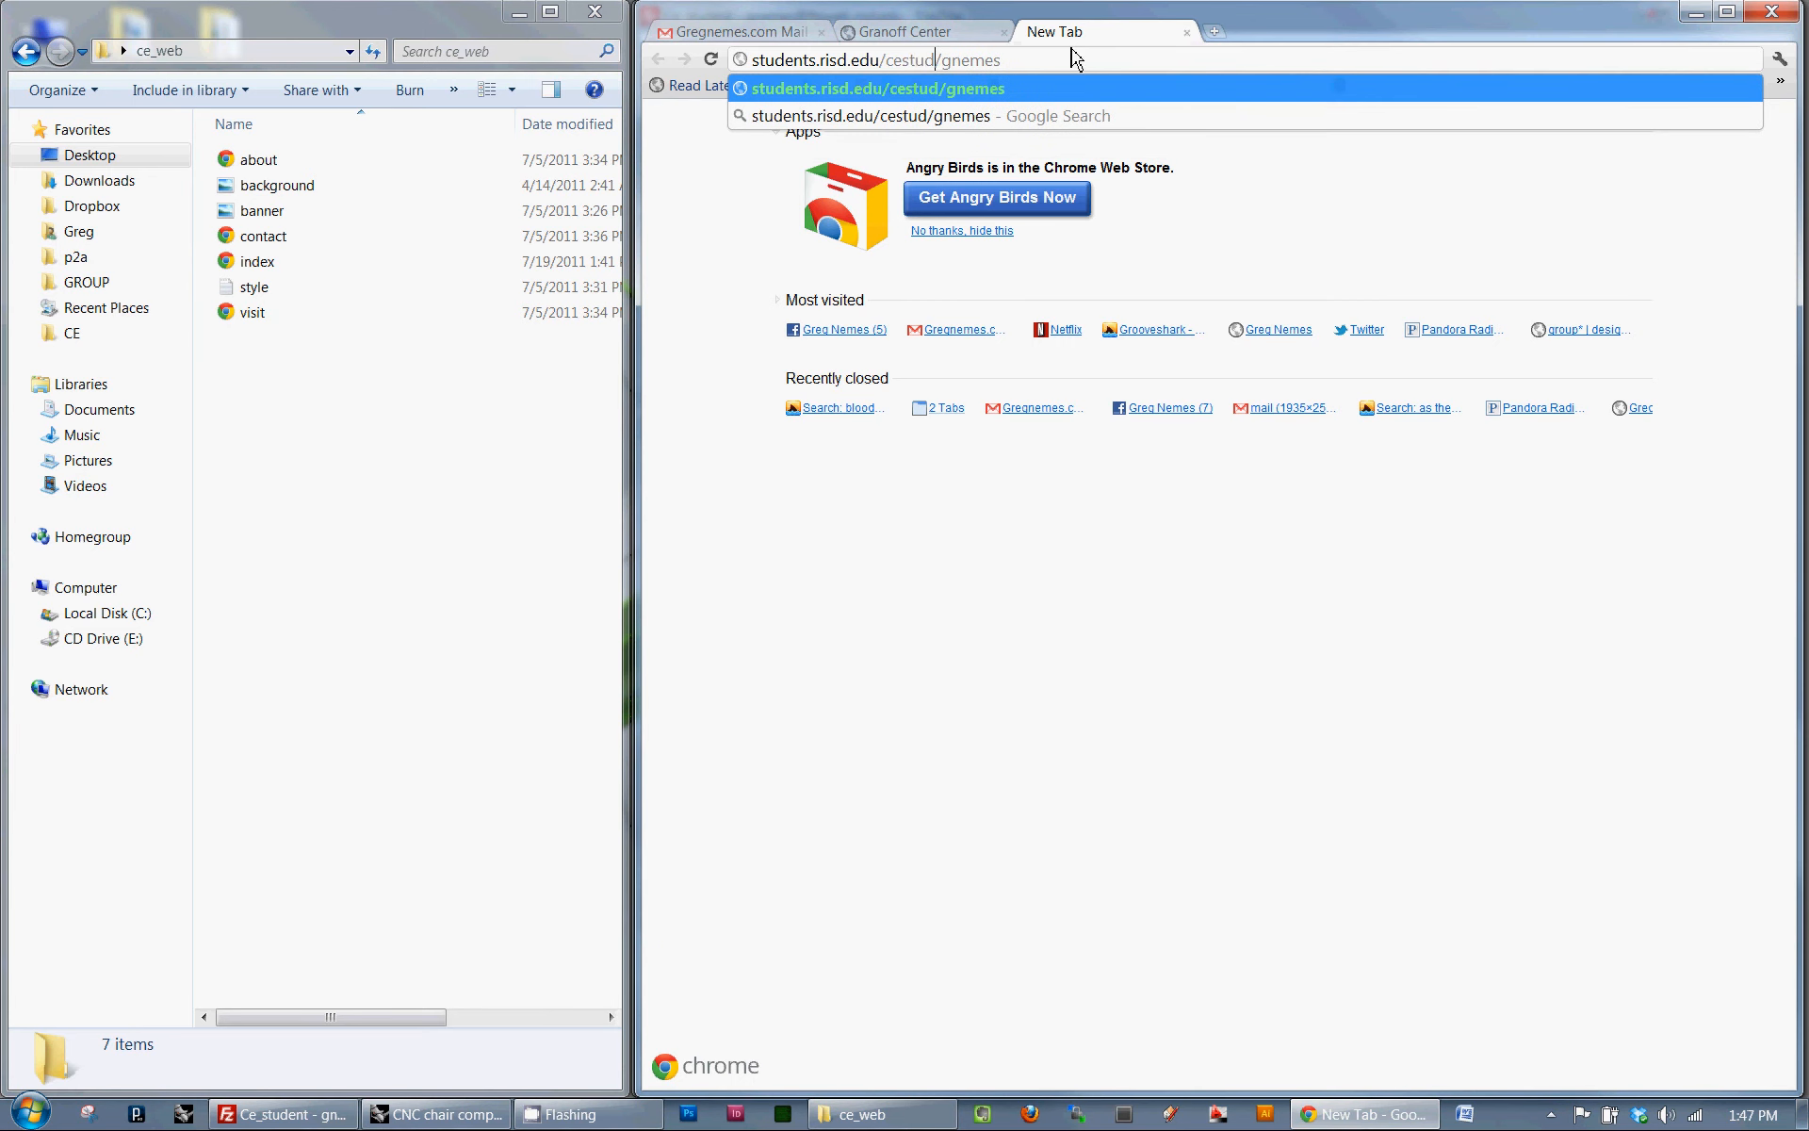
key(BackSpace)
key(BackSpace)
key(BackSpace)
key(BackSpace)
key(BackSpace)
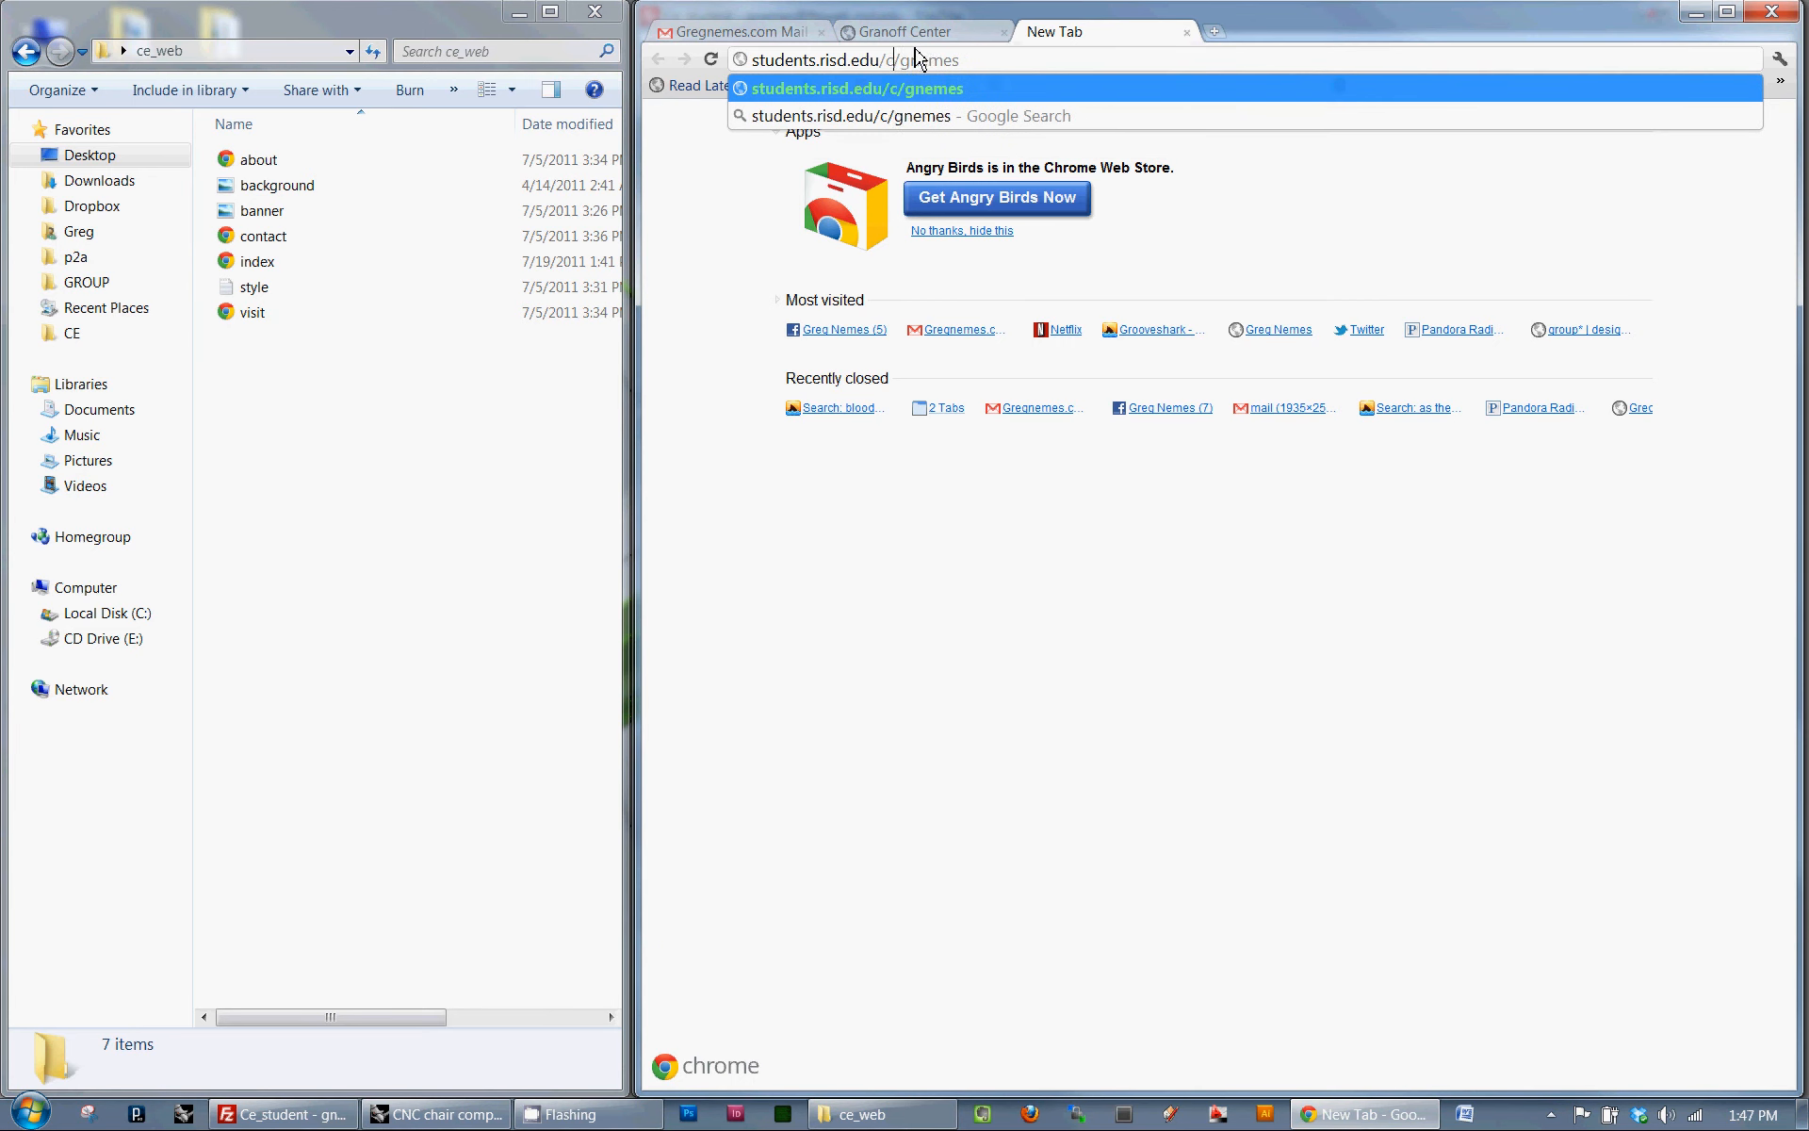
key(BackSpace)
text(yr2012)
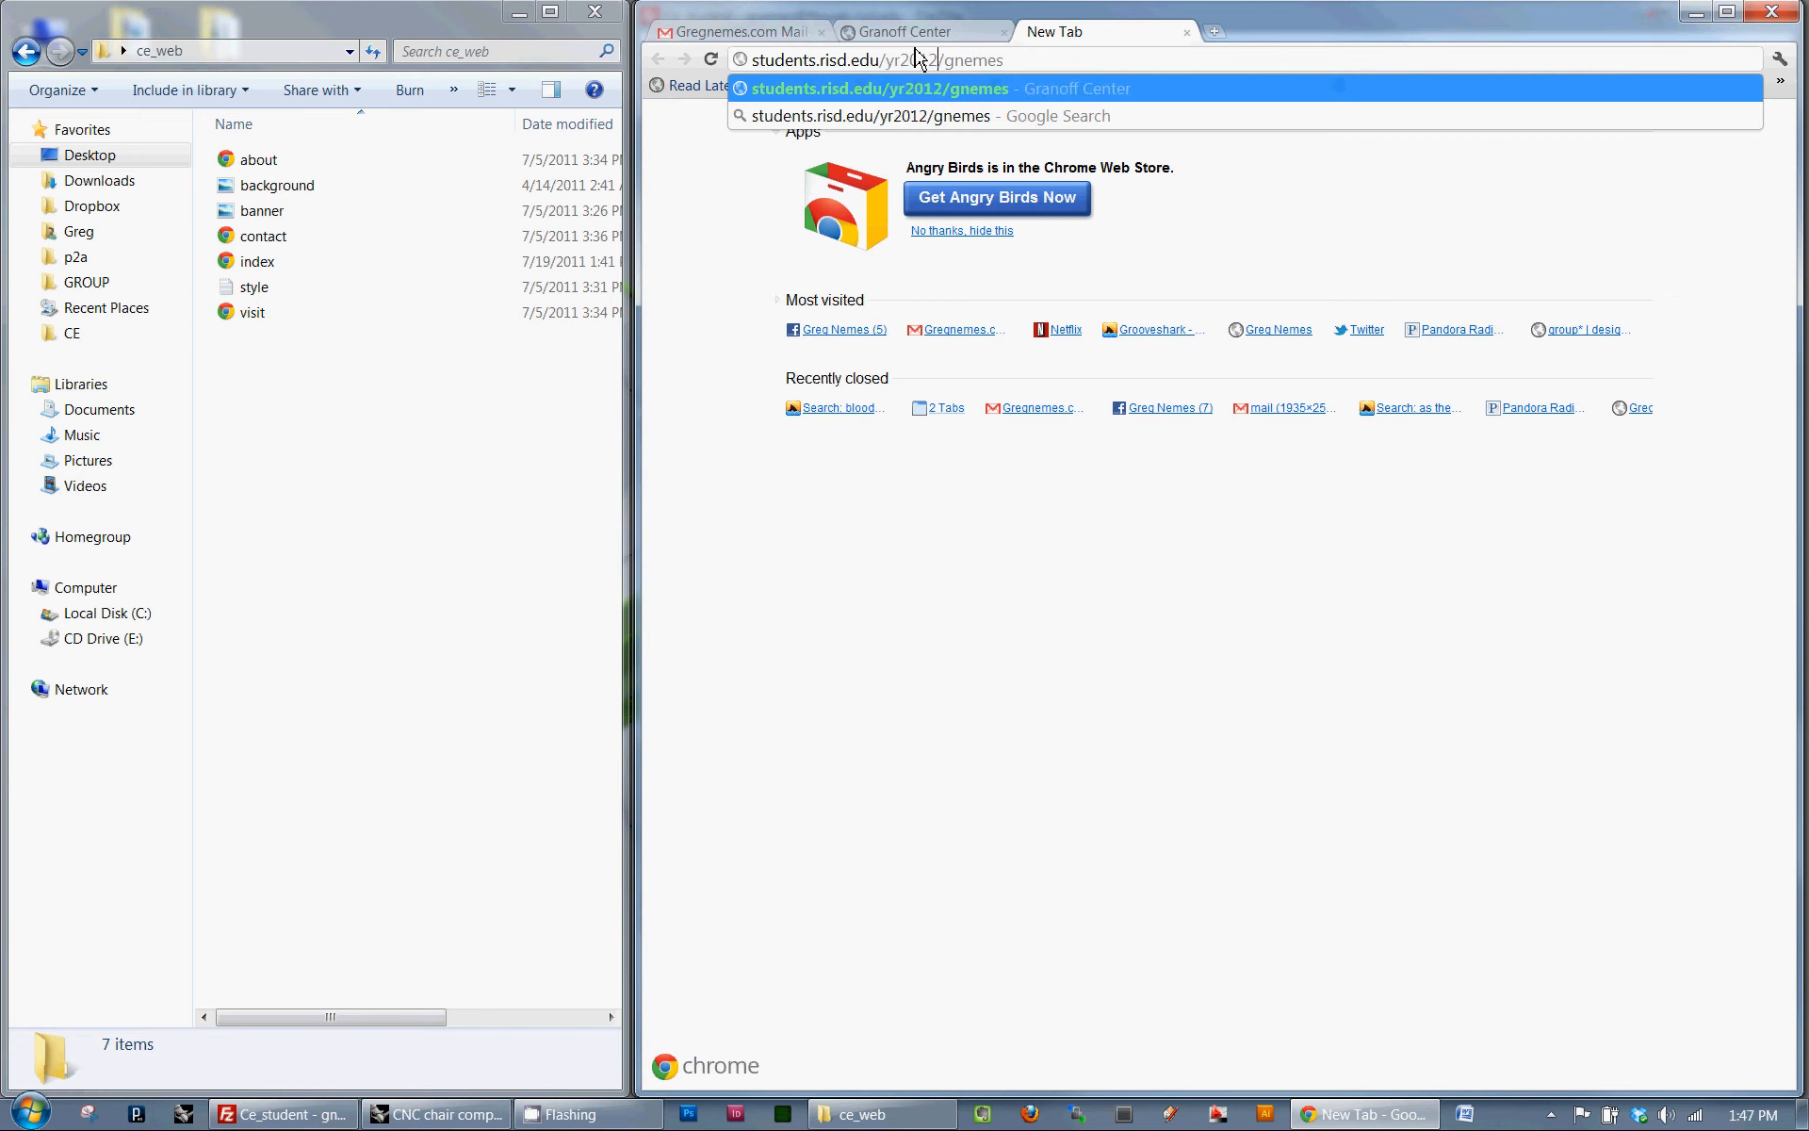
- Load the live student site and compare its page and address with the local ce_web index page
key(Return)
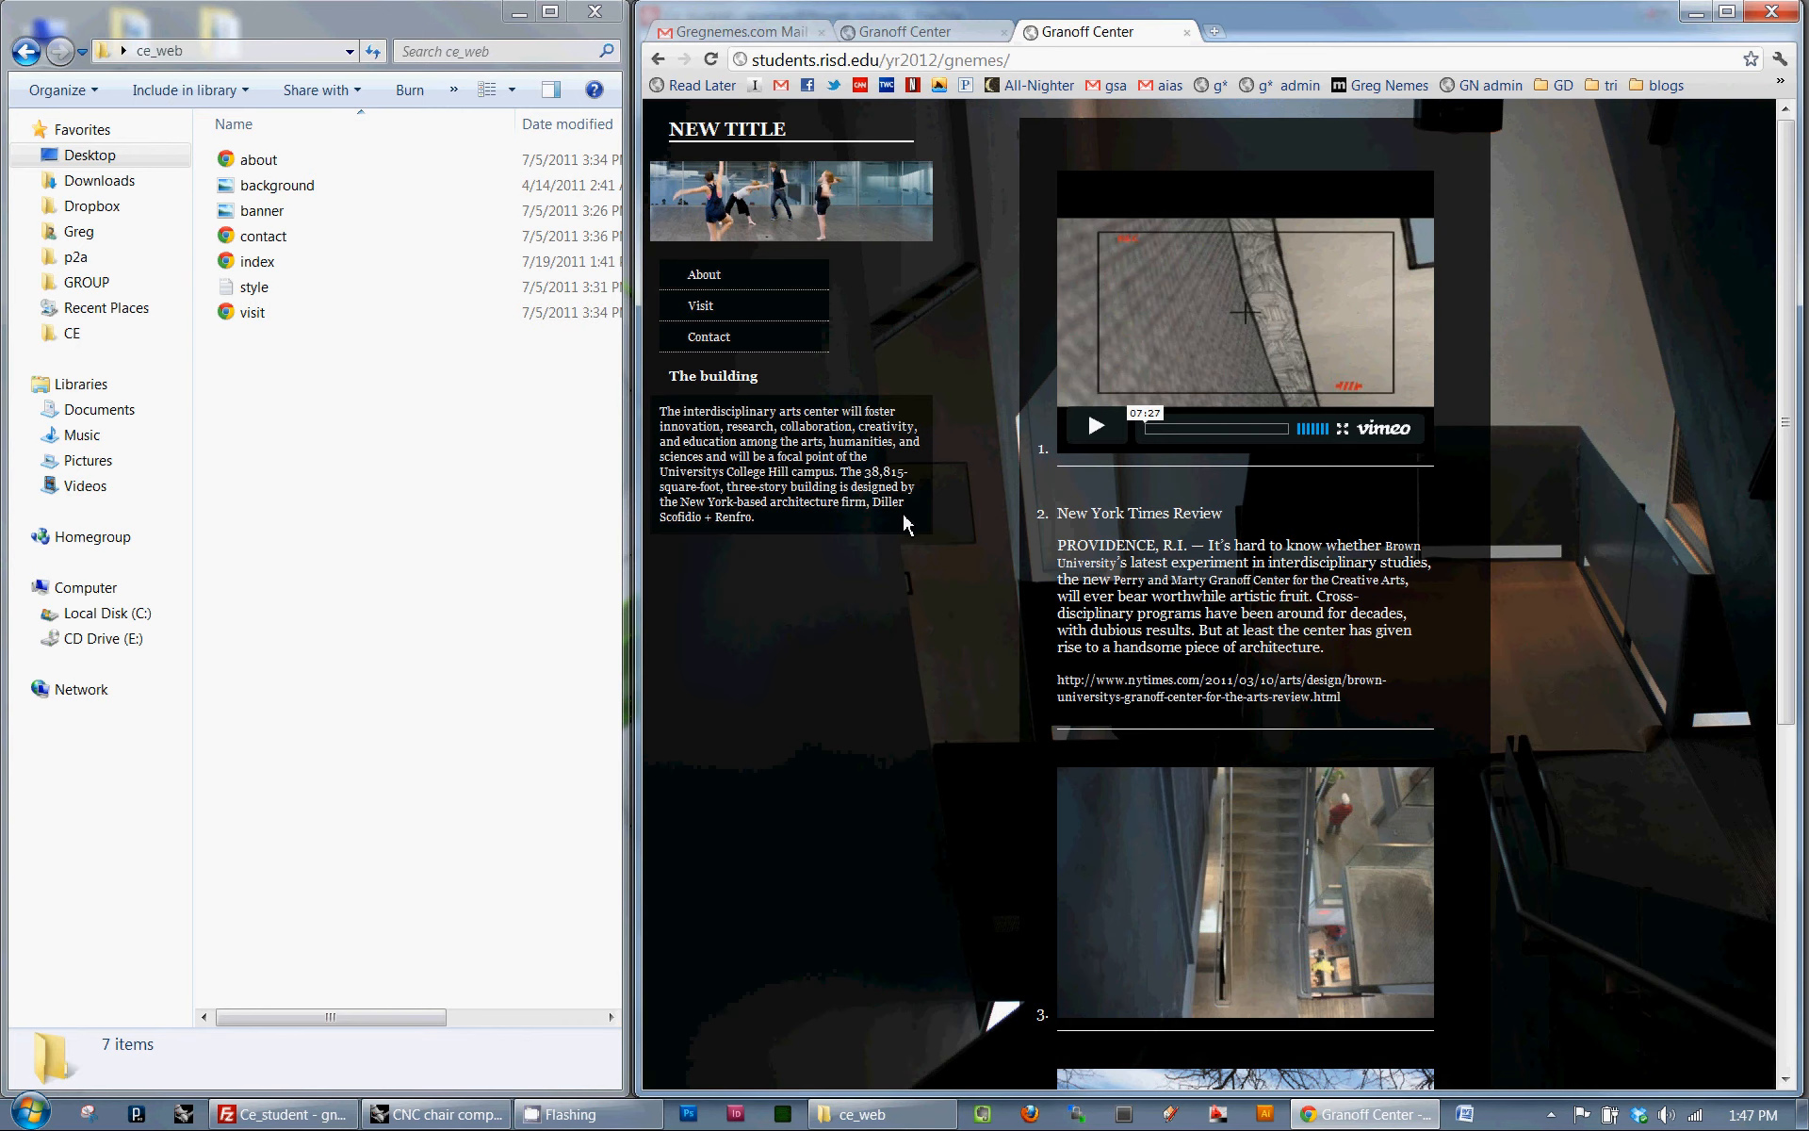
click(891, 31)
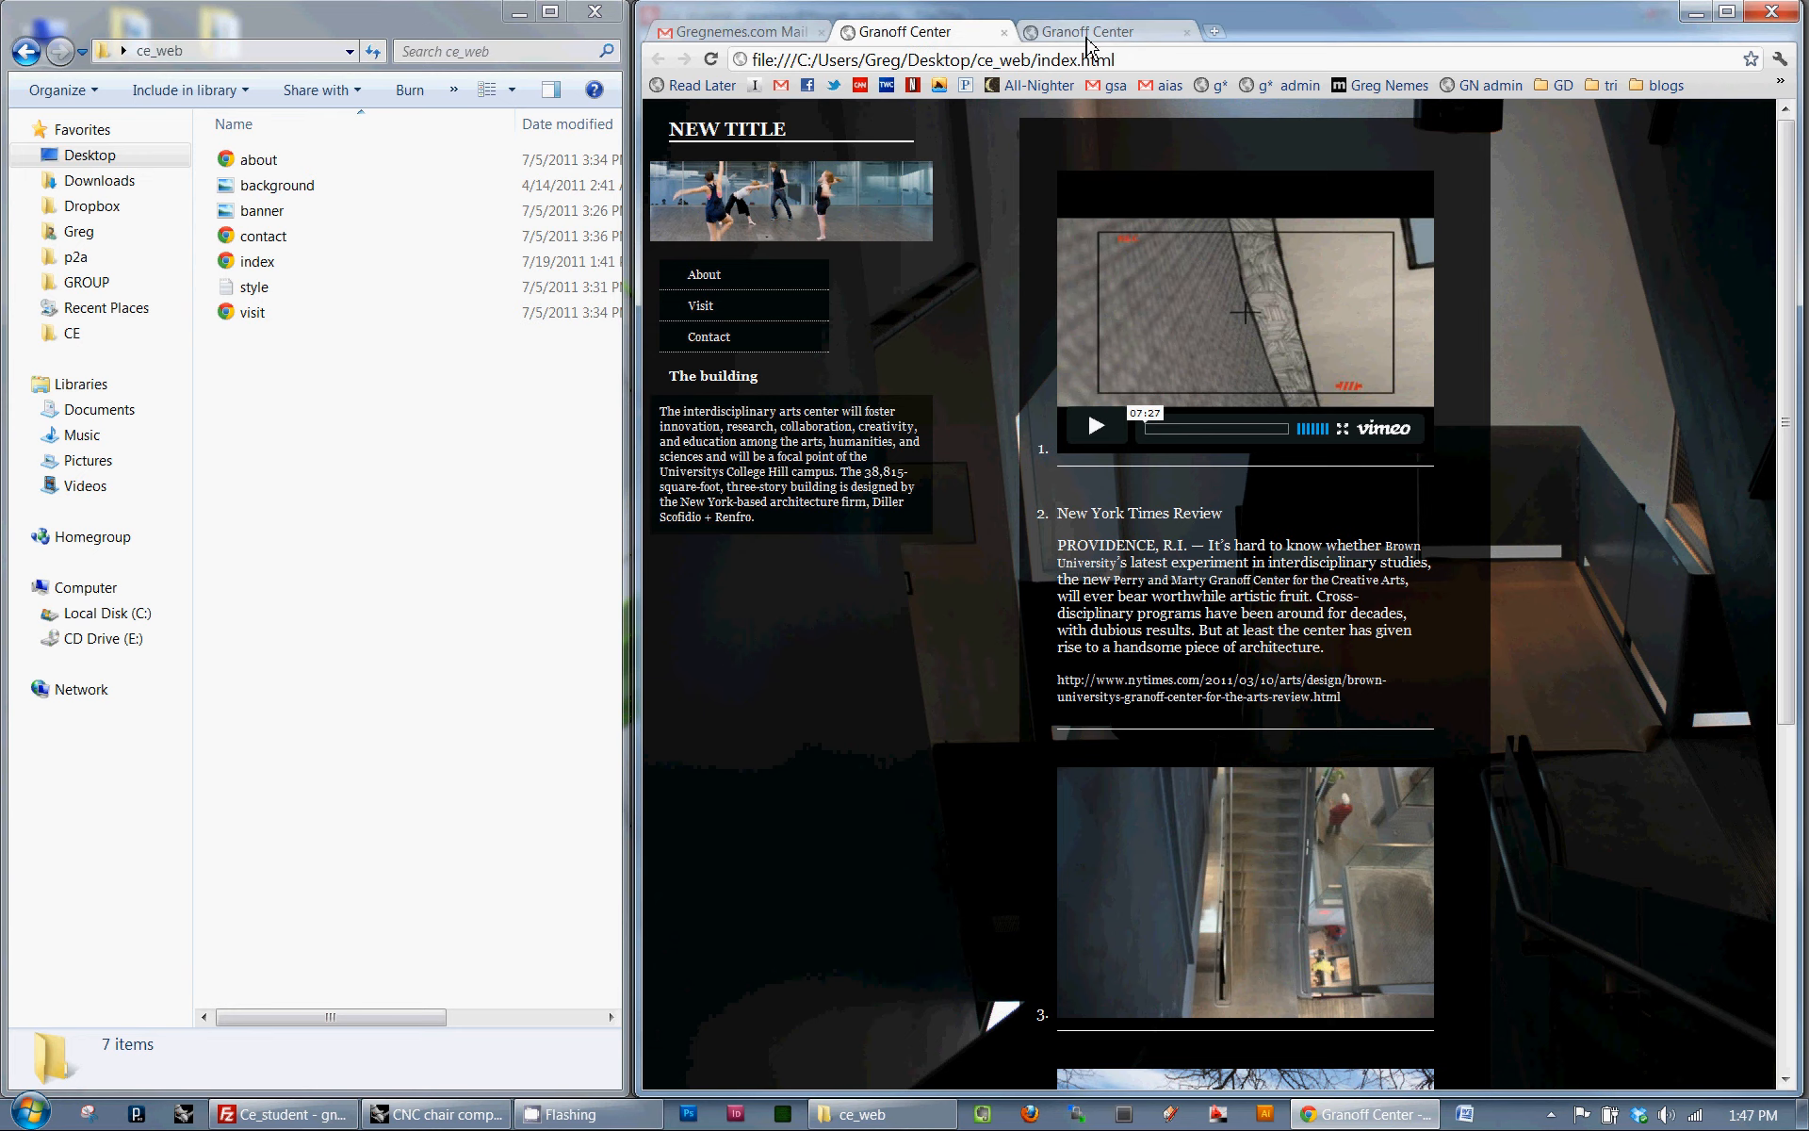
click(1093, 31)
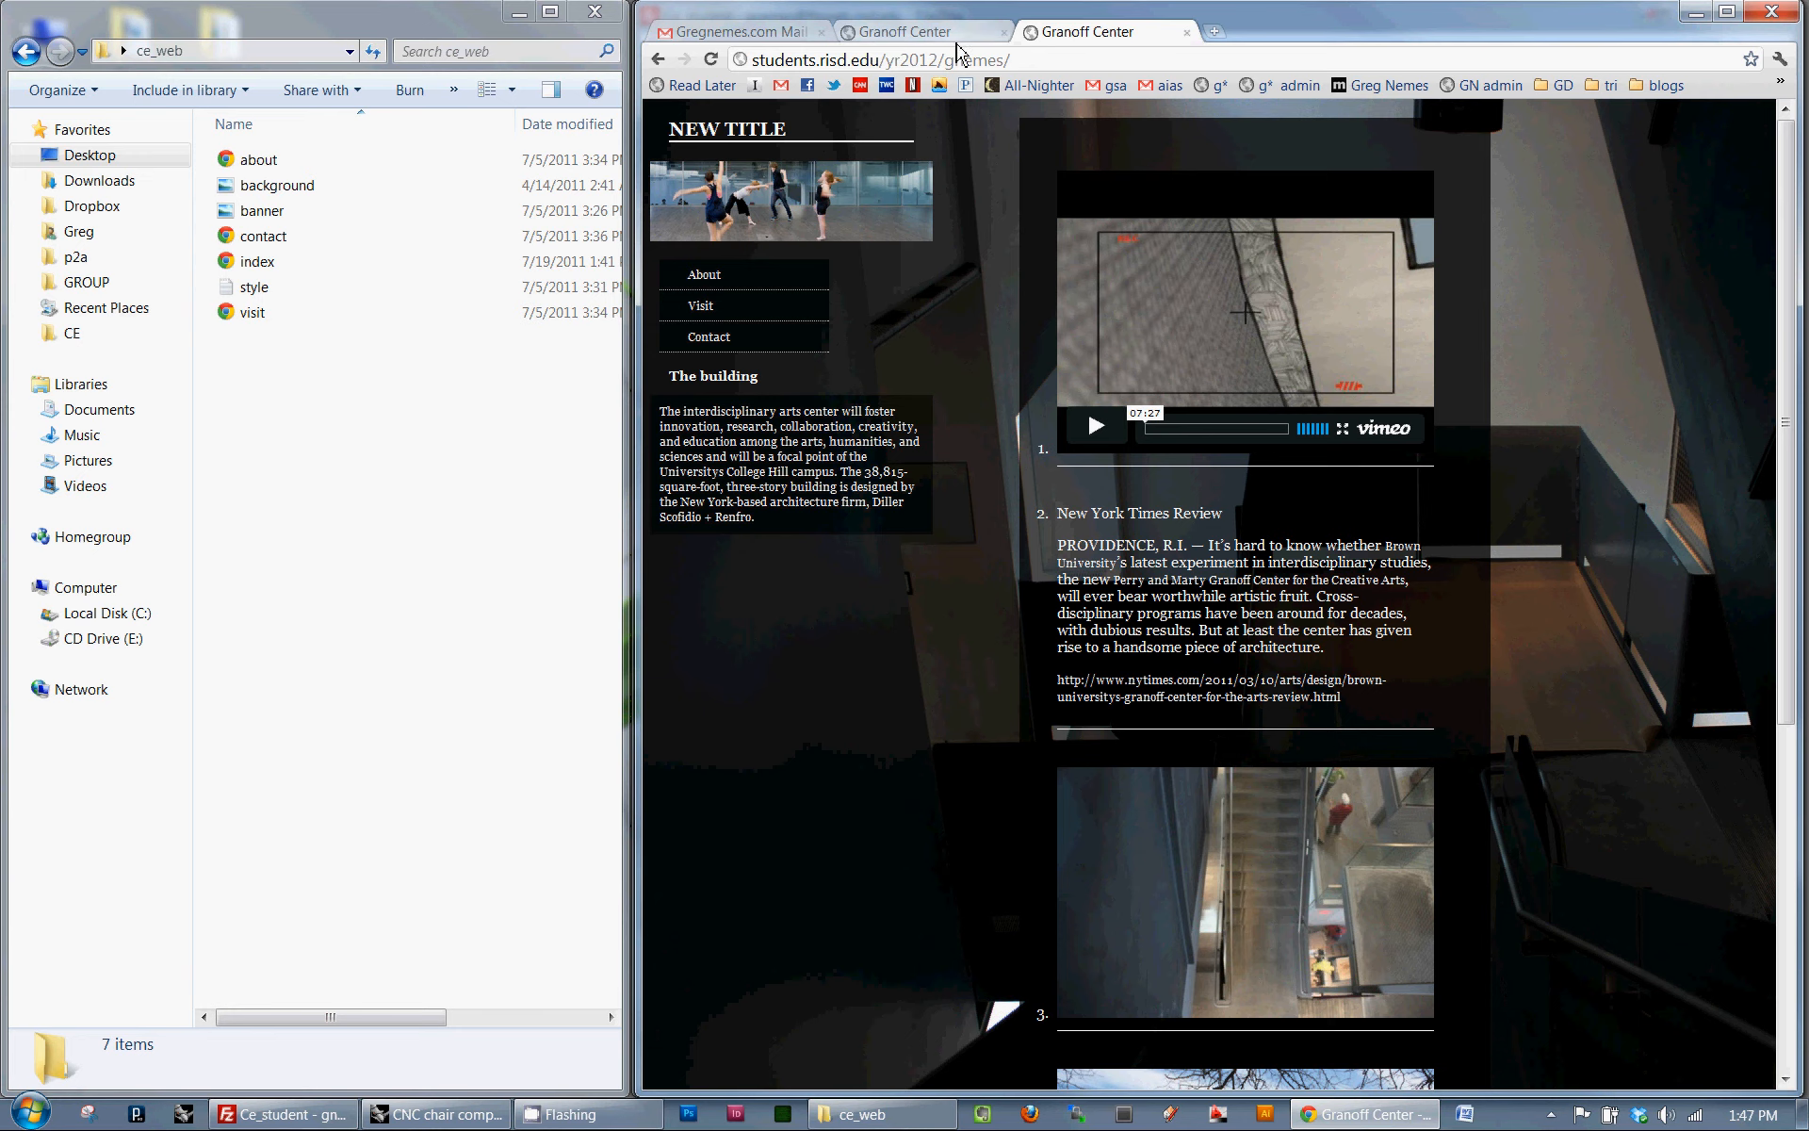
click(948, 62)
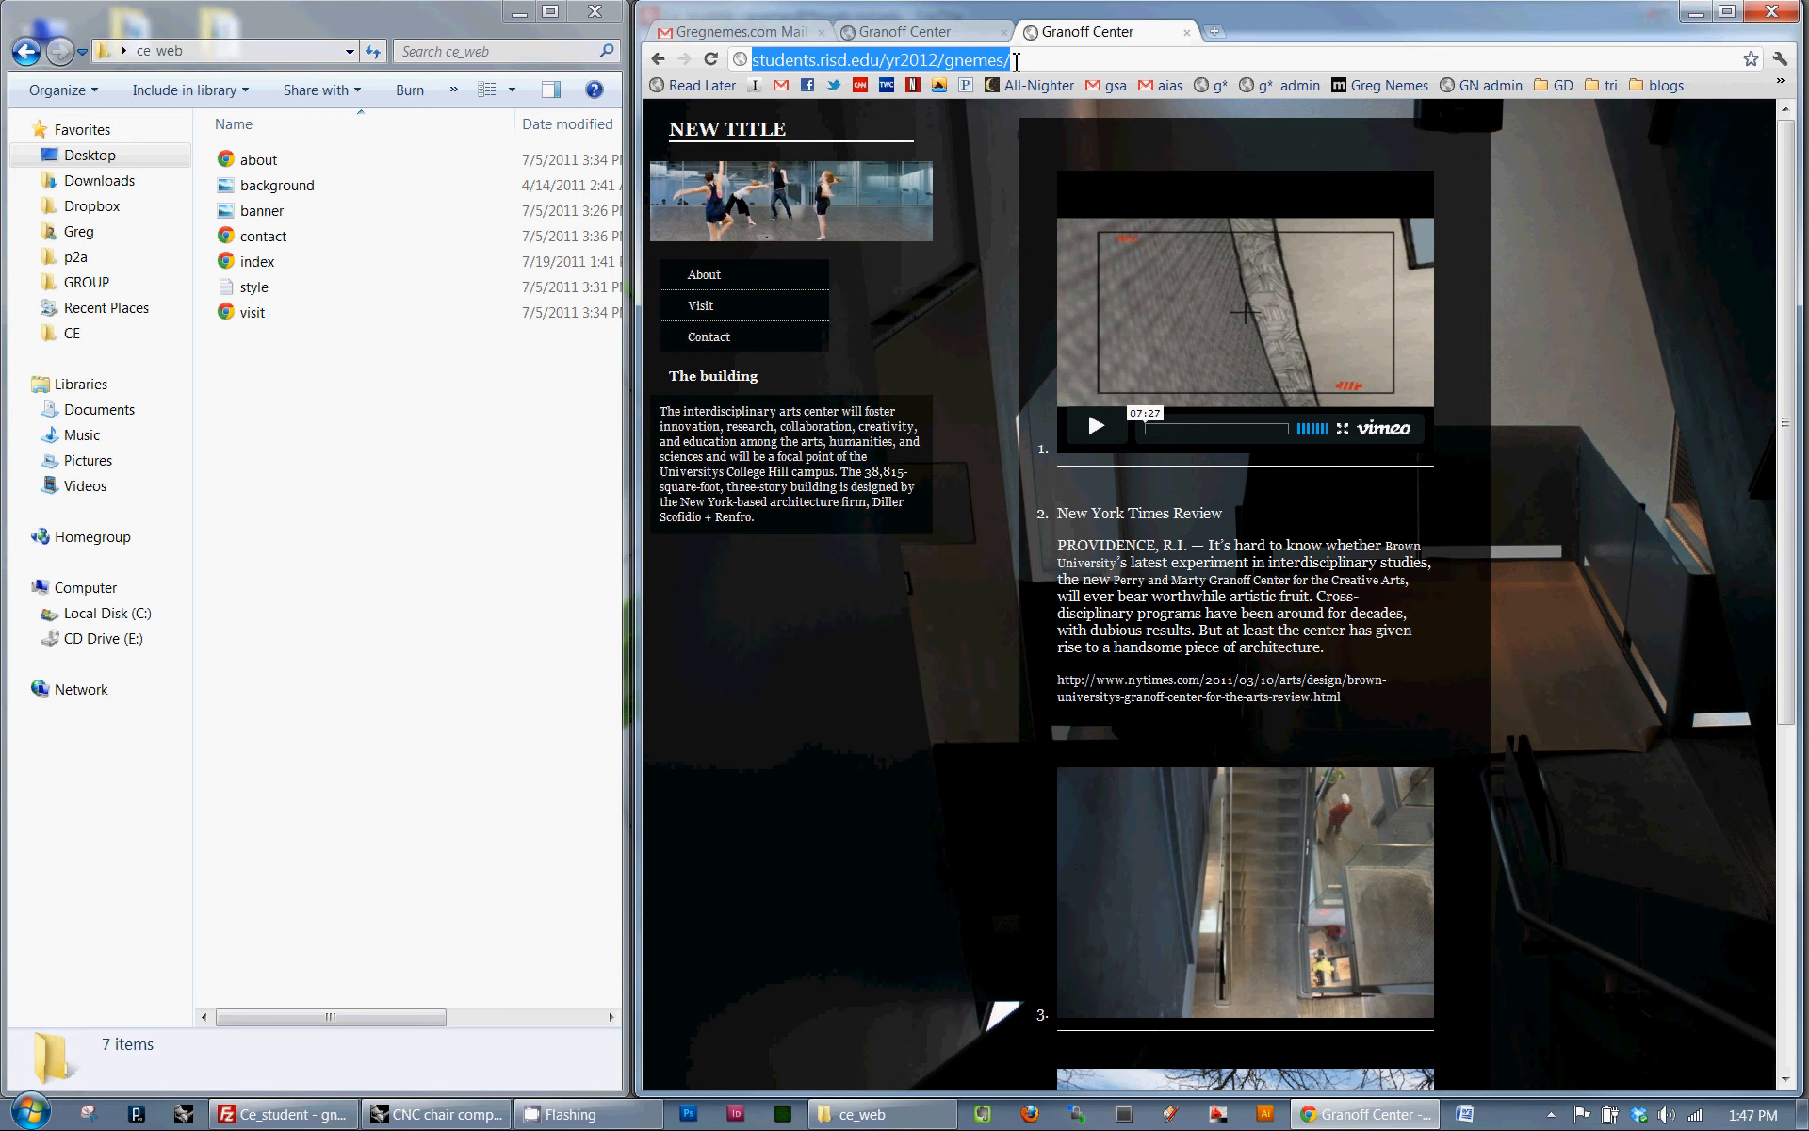
click(1016, 61)
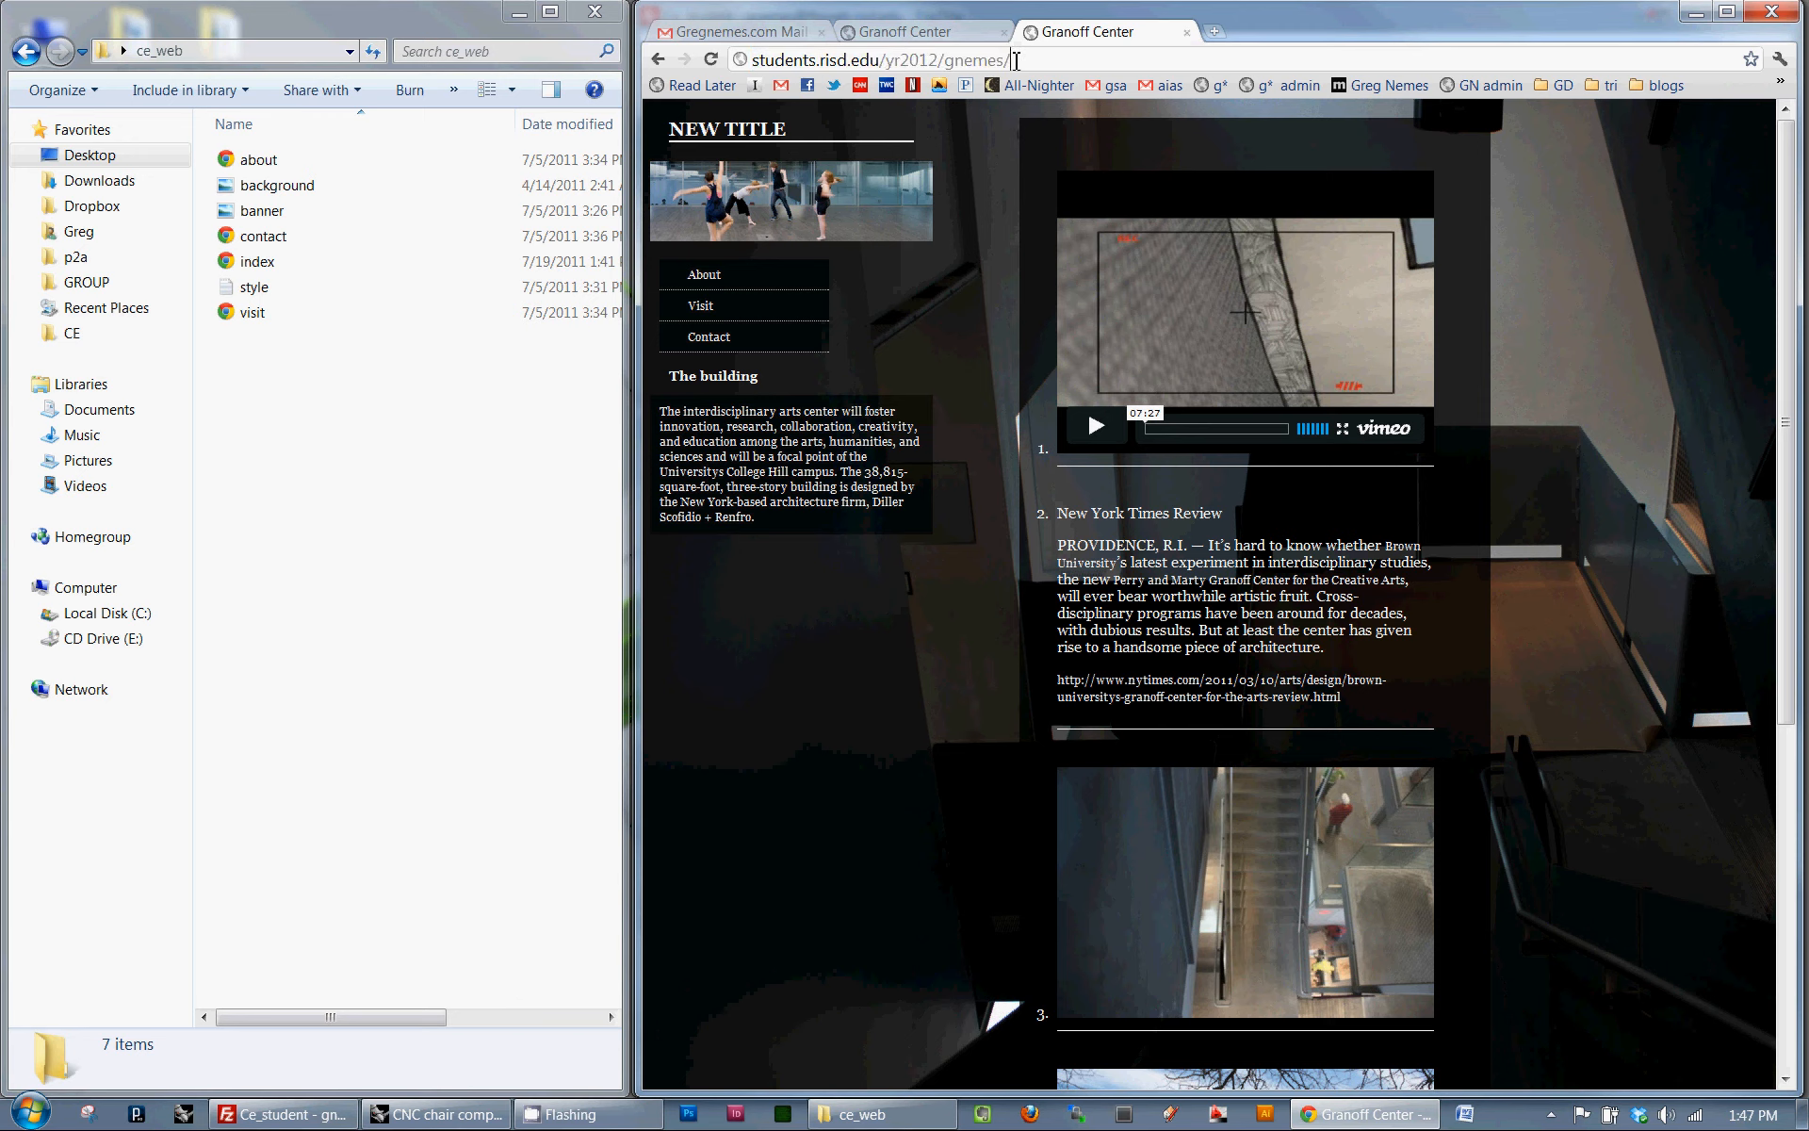
- Switch back to FileZilla and review the local and remote website files, going up to Desktop and reopening the local ce_web folder
key(alt+Tab)
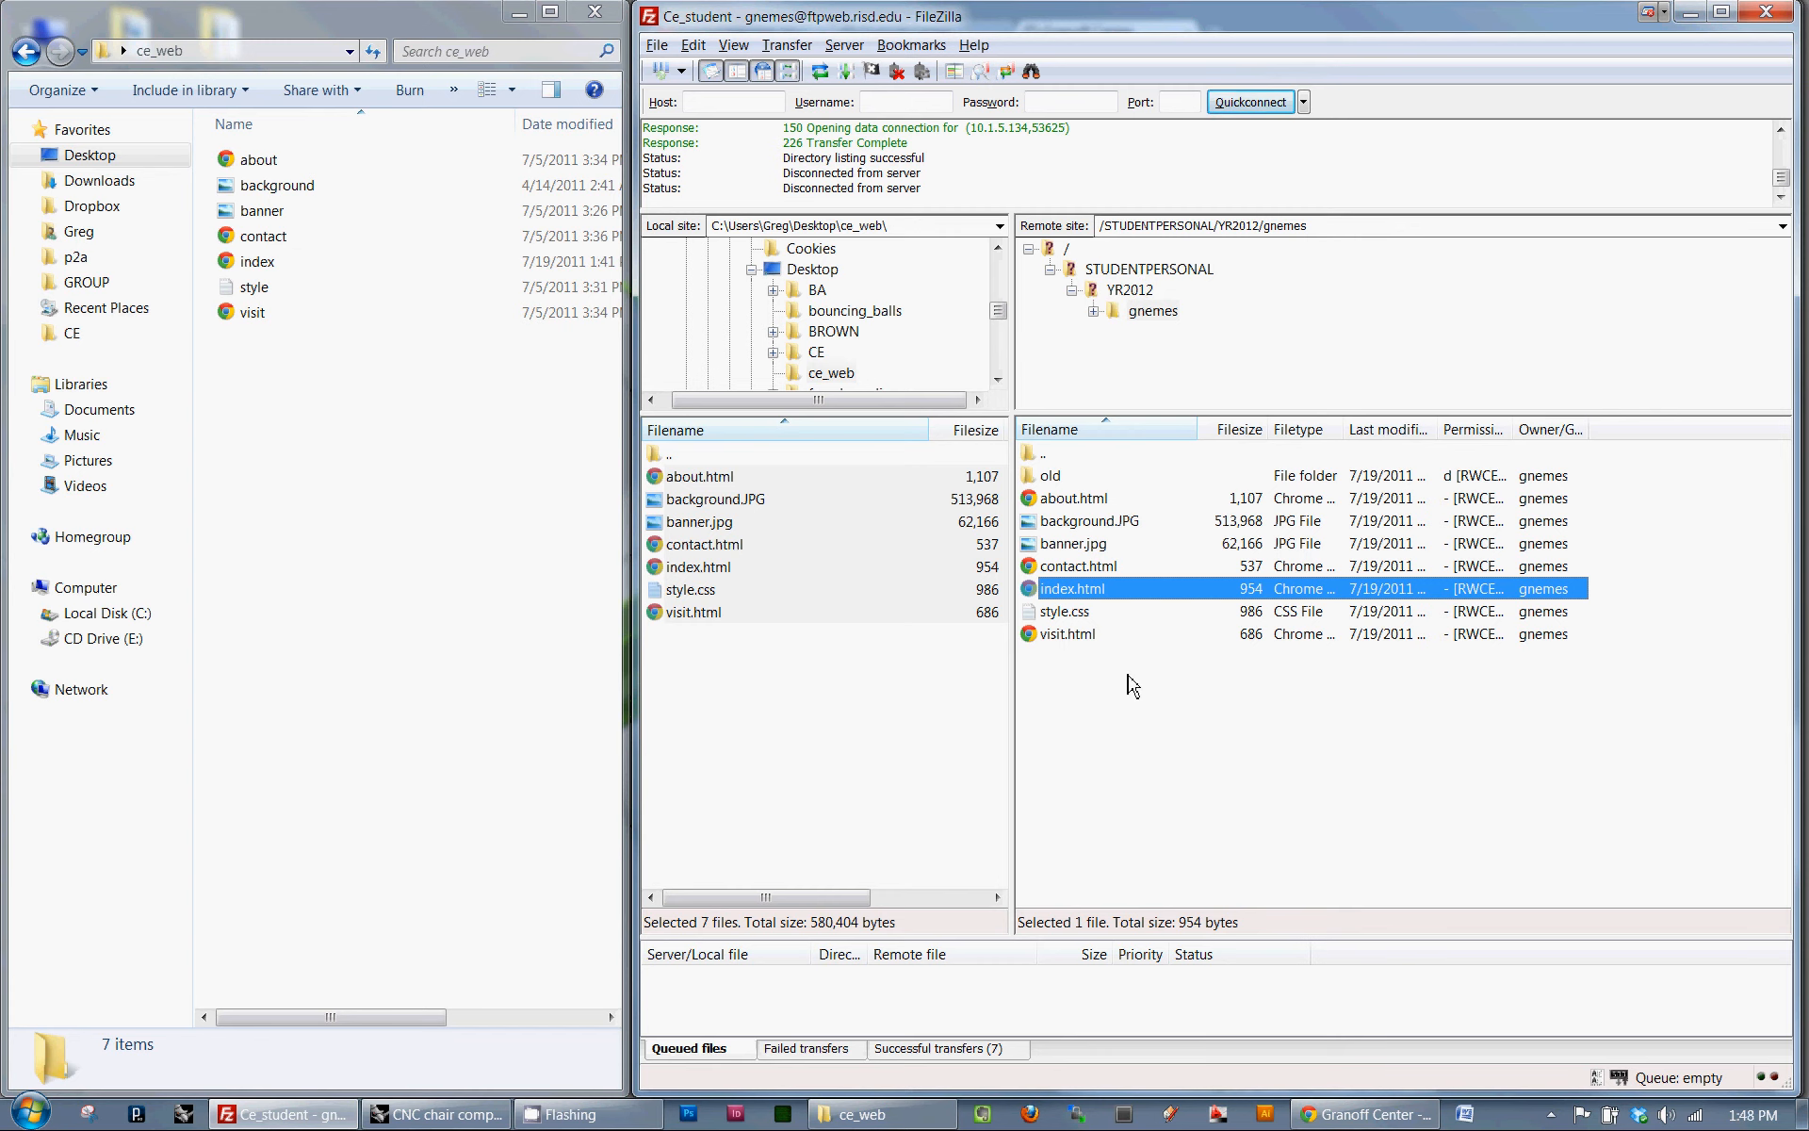
click(838, 713)
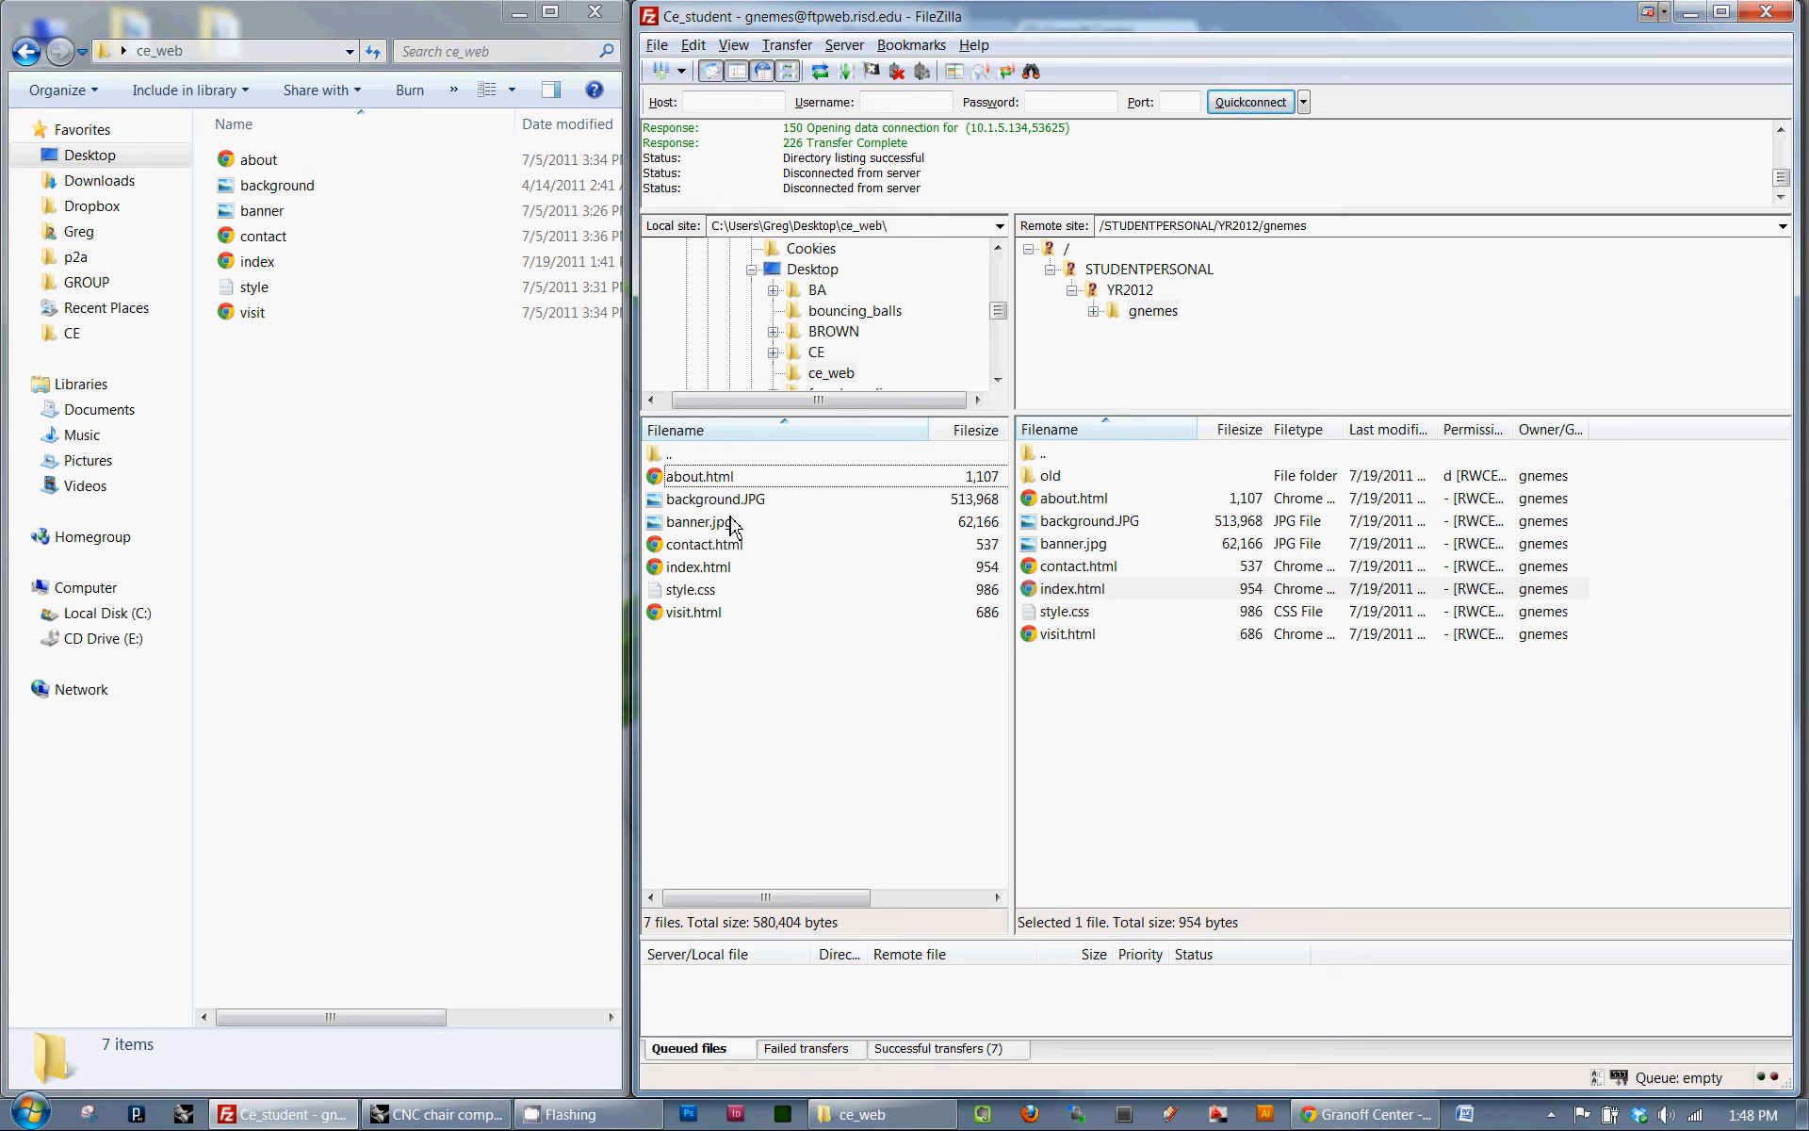
click(715, 544)
click(709, 571)
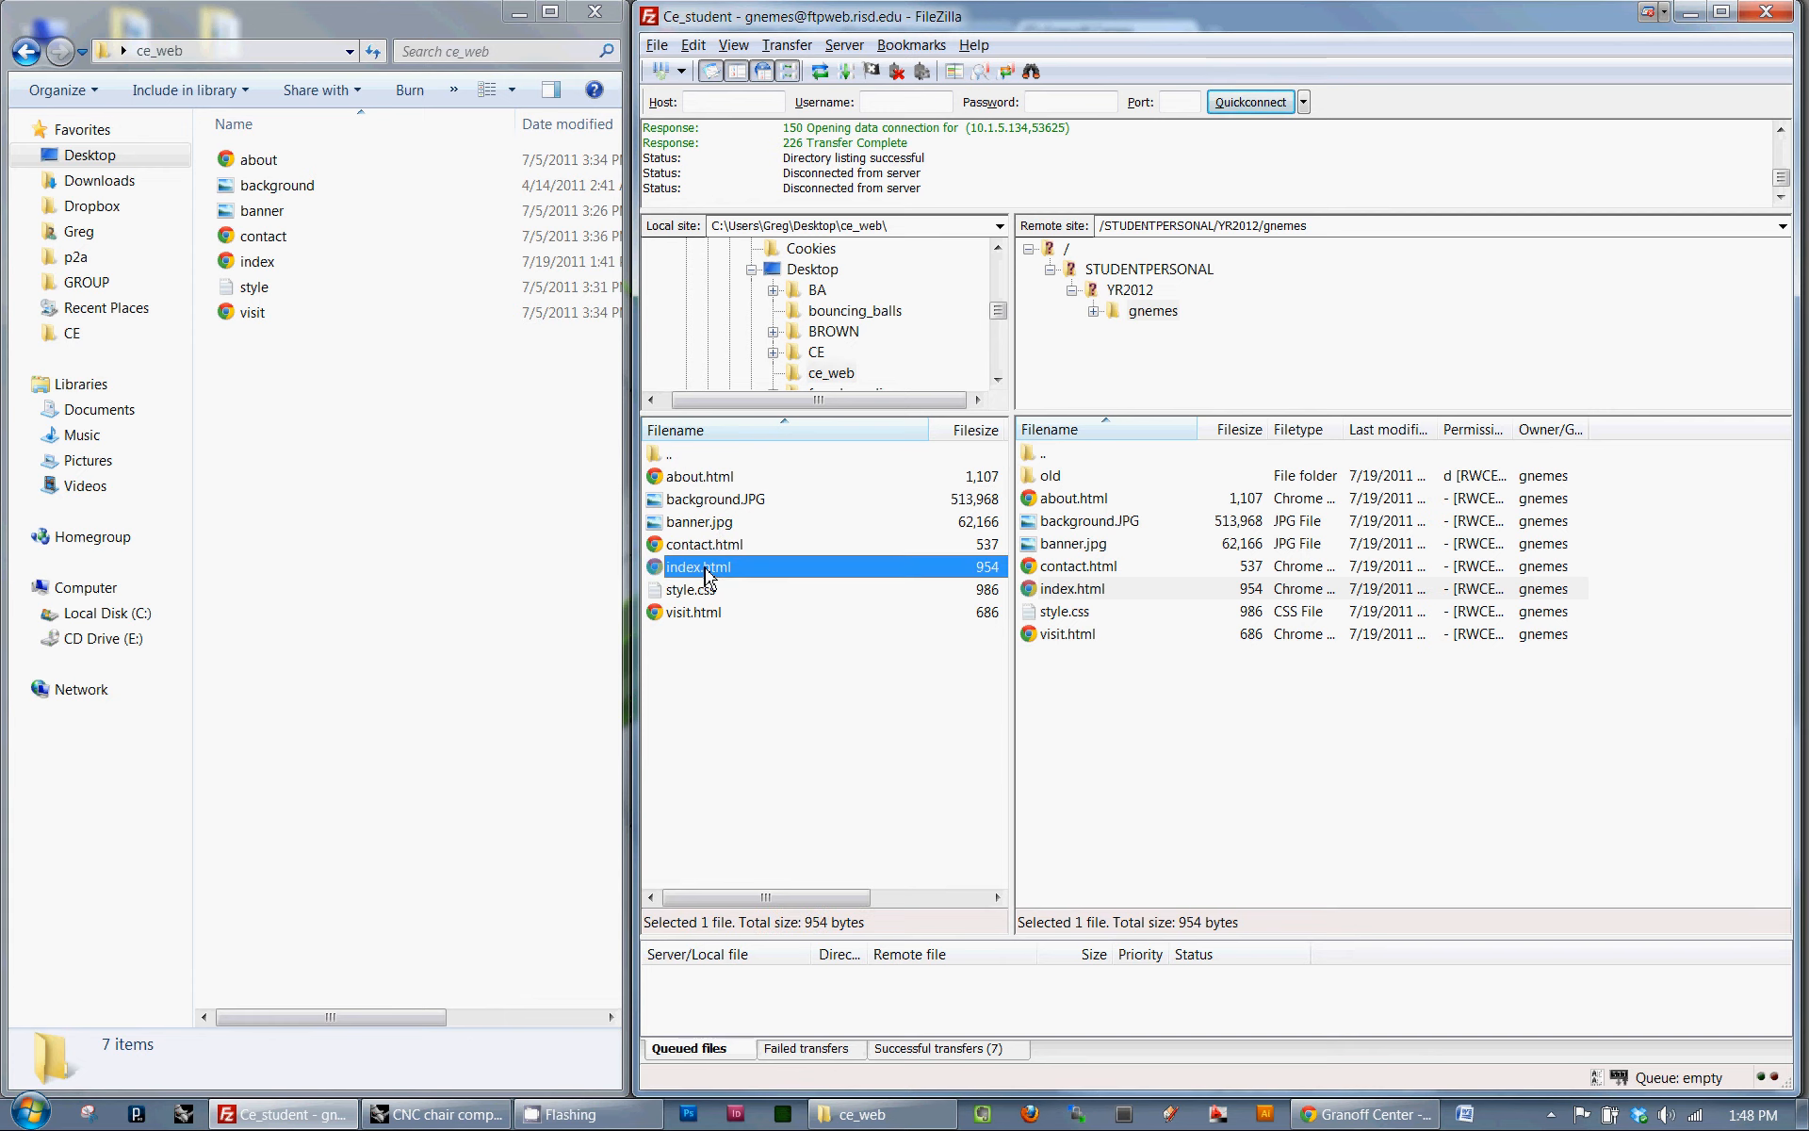
click(1304, 702)
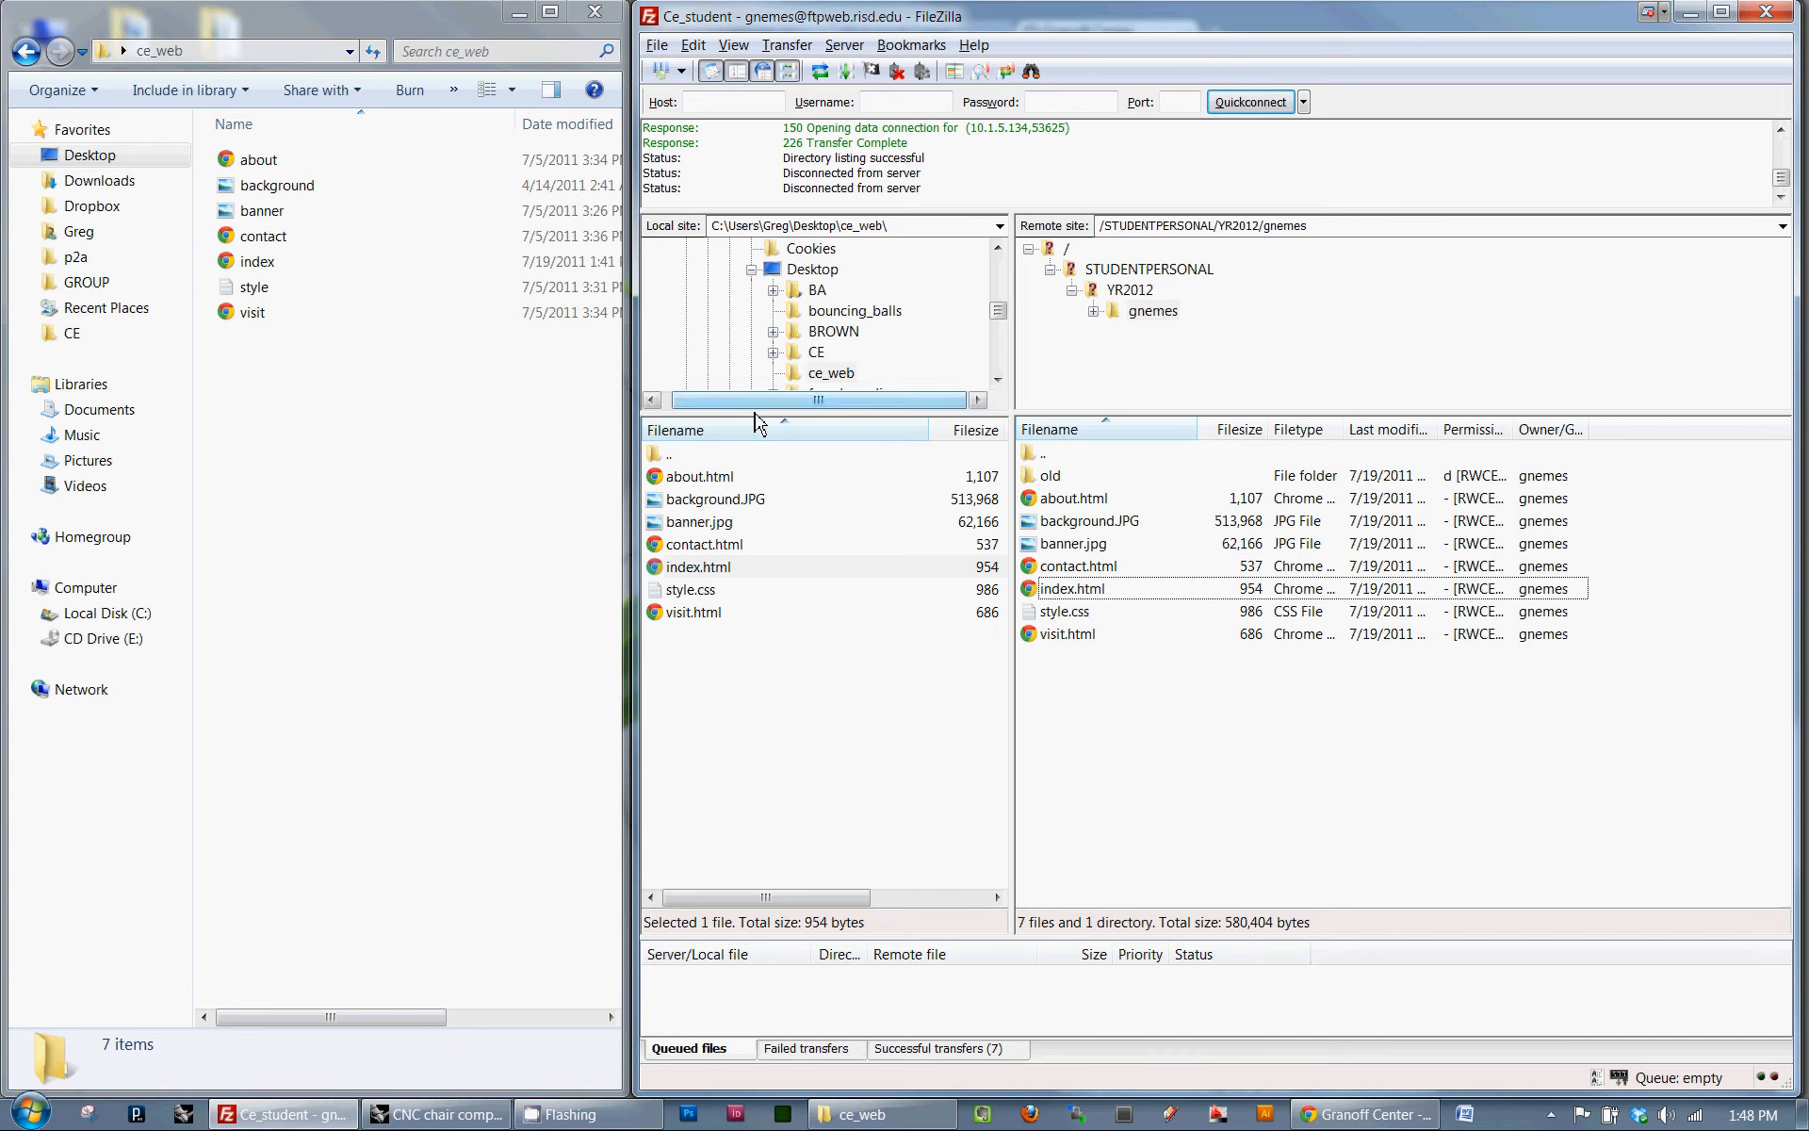
double_click(713, 456)
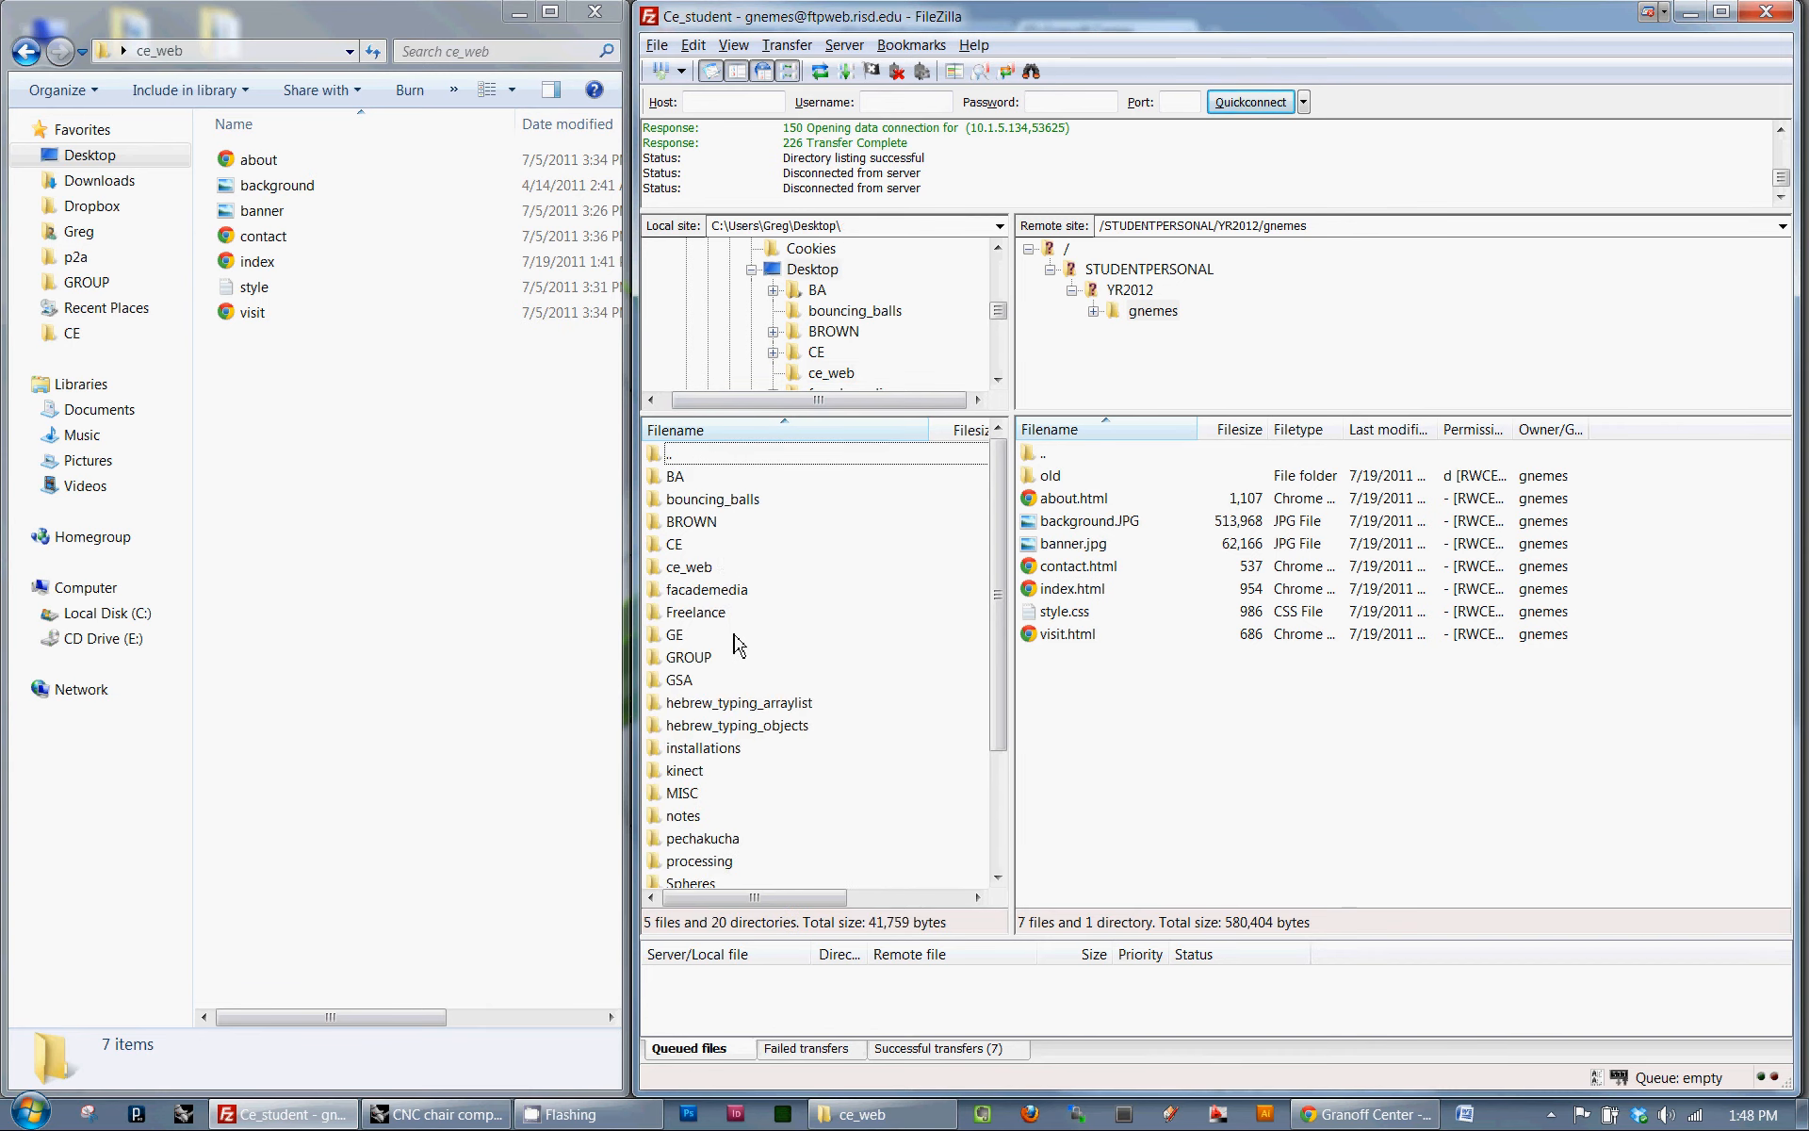
double_click(727, 568)
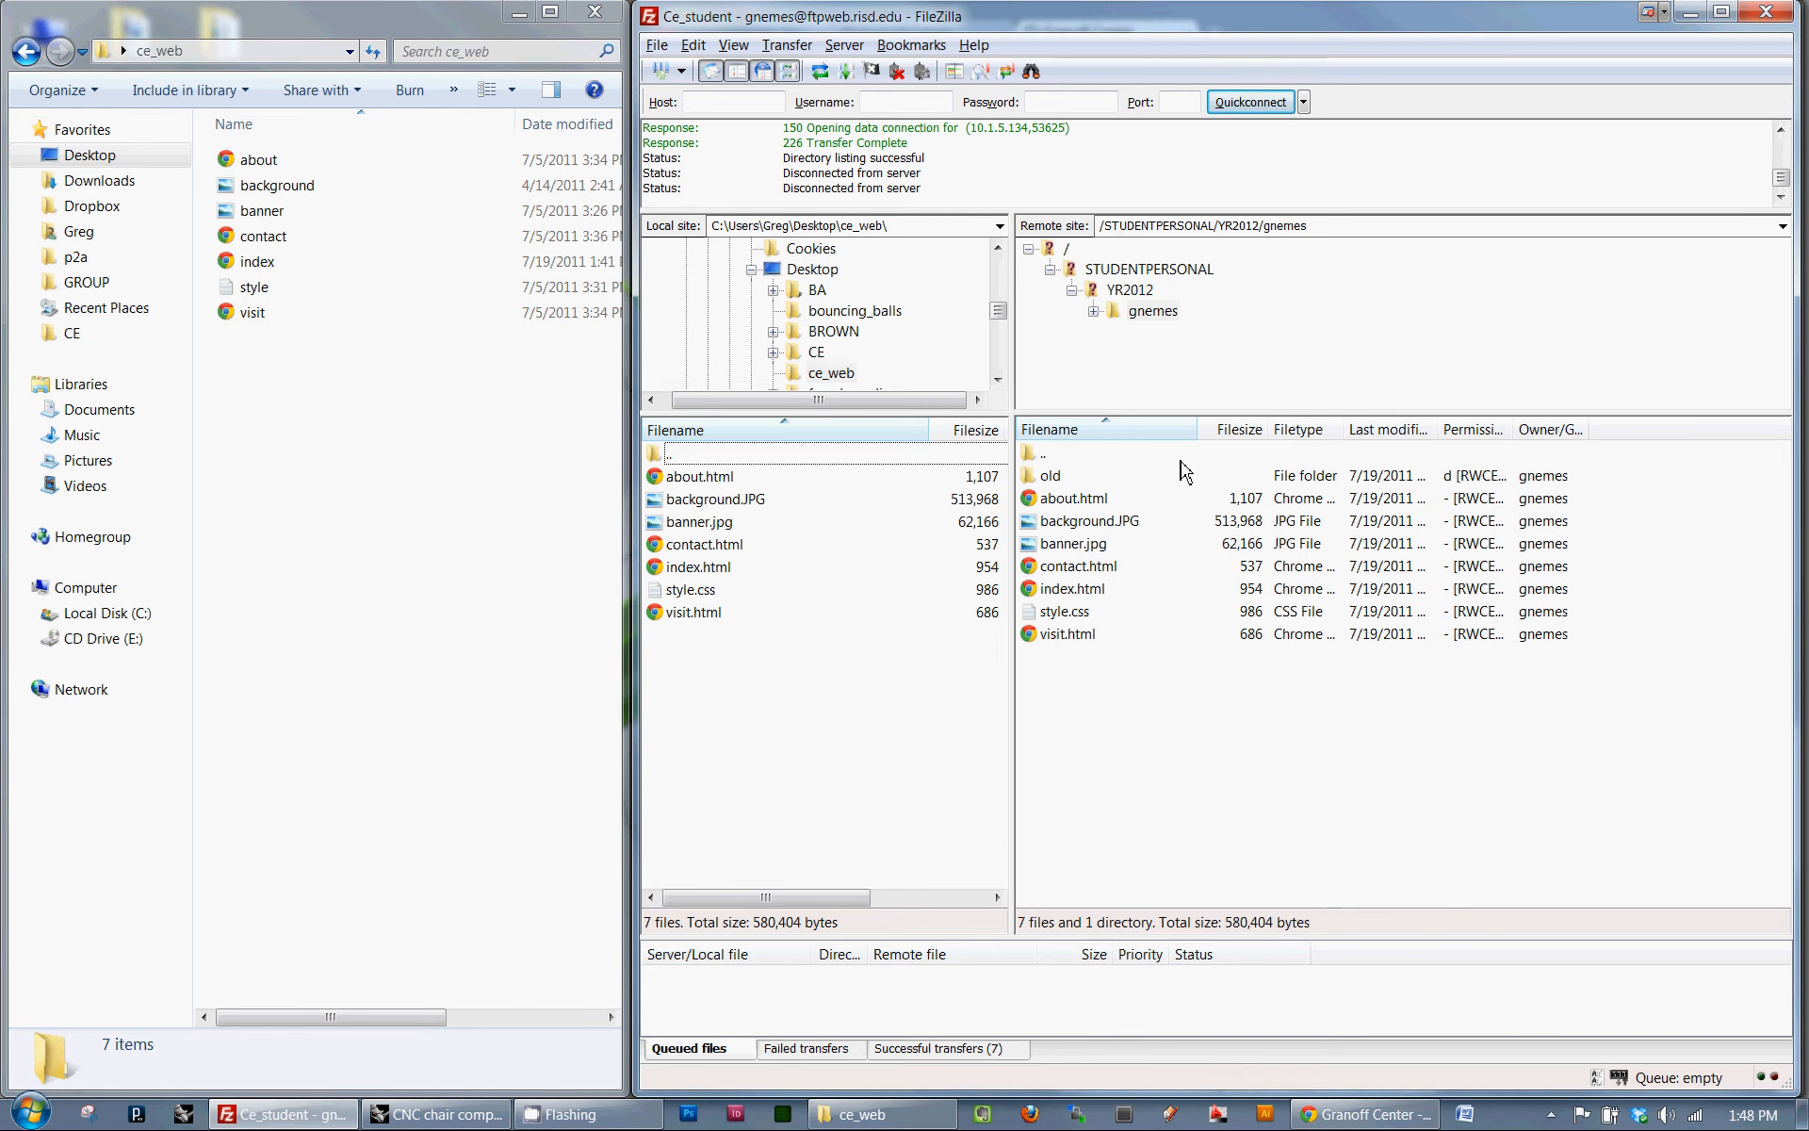
- Try to quick-connect to ftpweb.risd.edu with the account's user name and password, aborting the previous connection and using the current tab
click(754, 106)
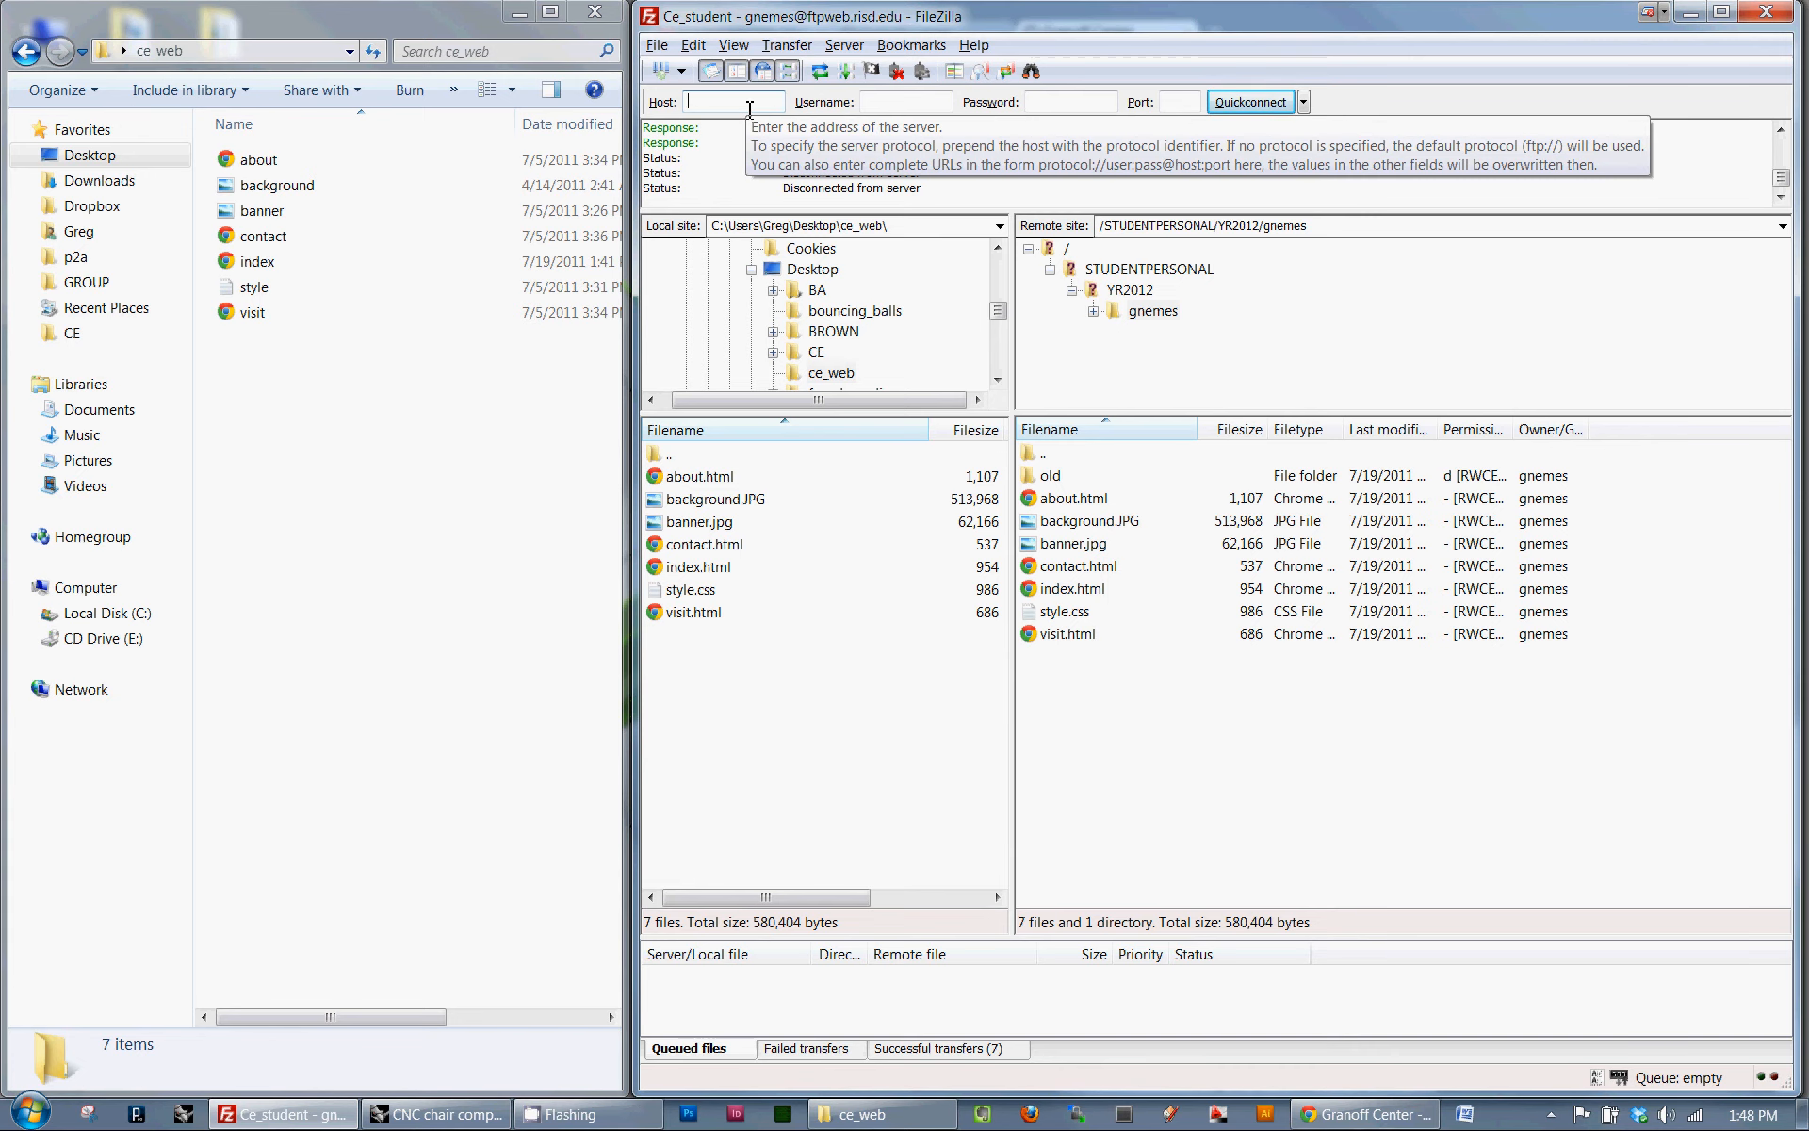
text(ftpweb.risd.edu)
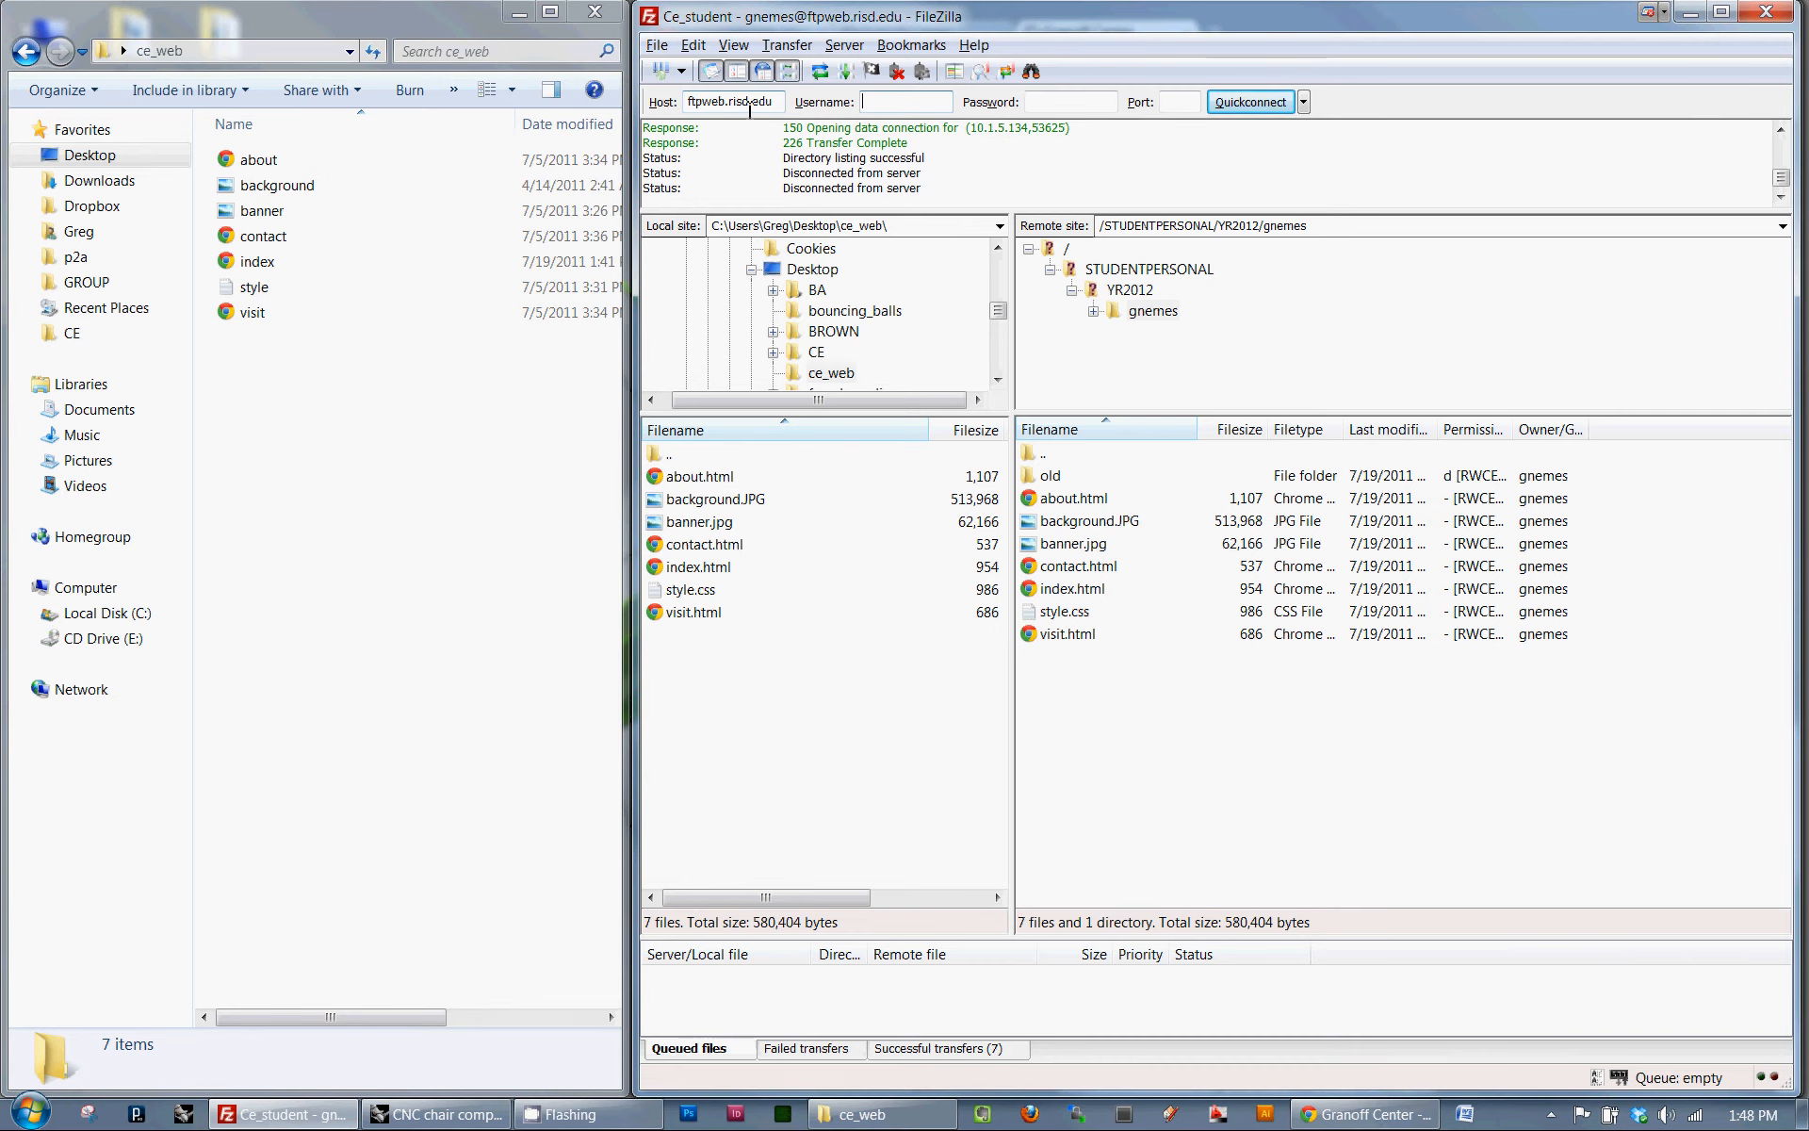
key(Tab)
text(*********)
key(Return)
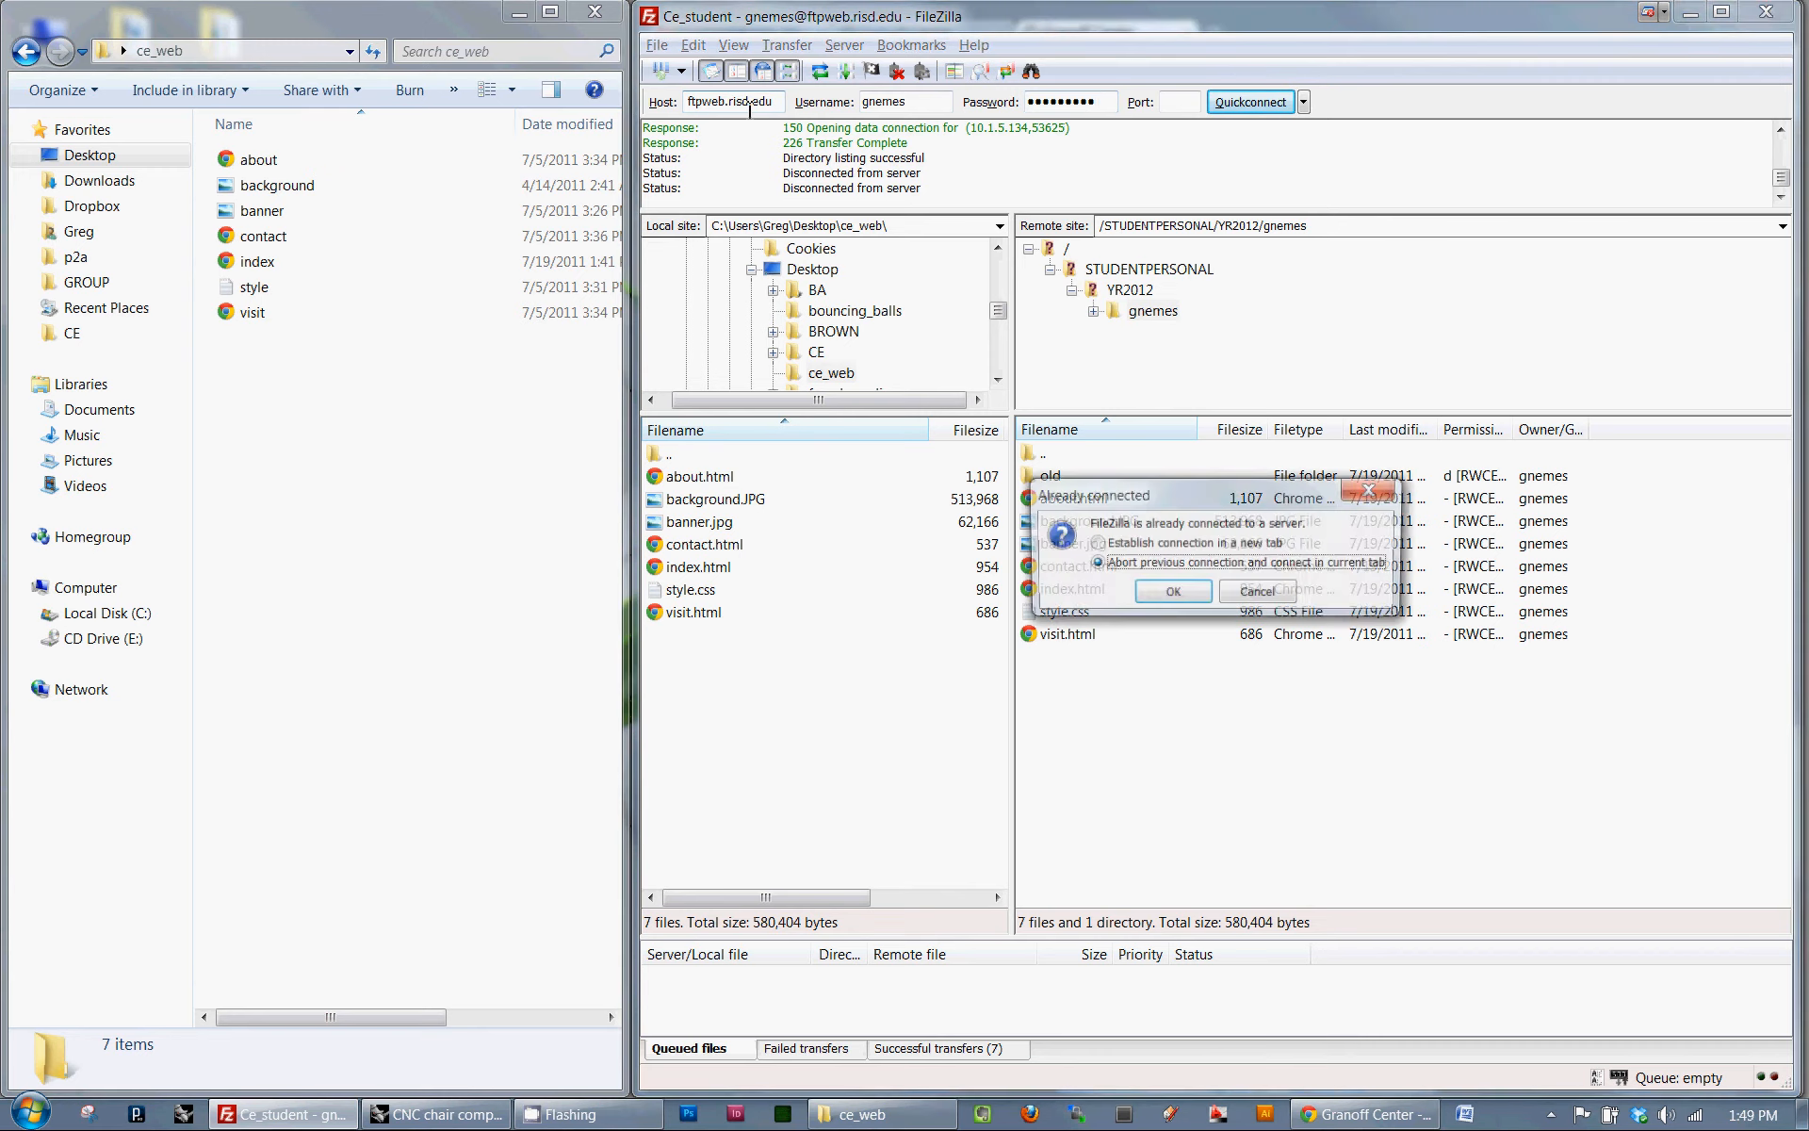
key(Return)
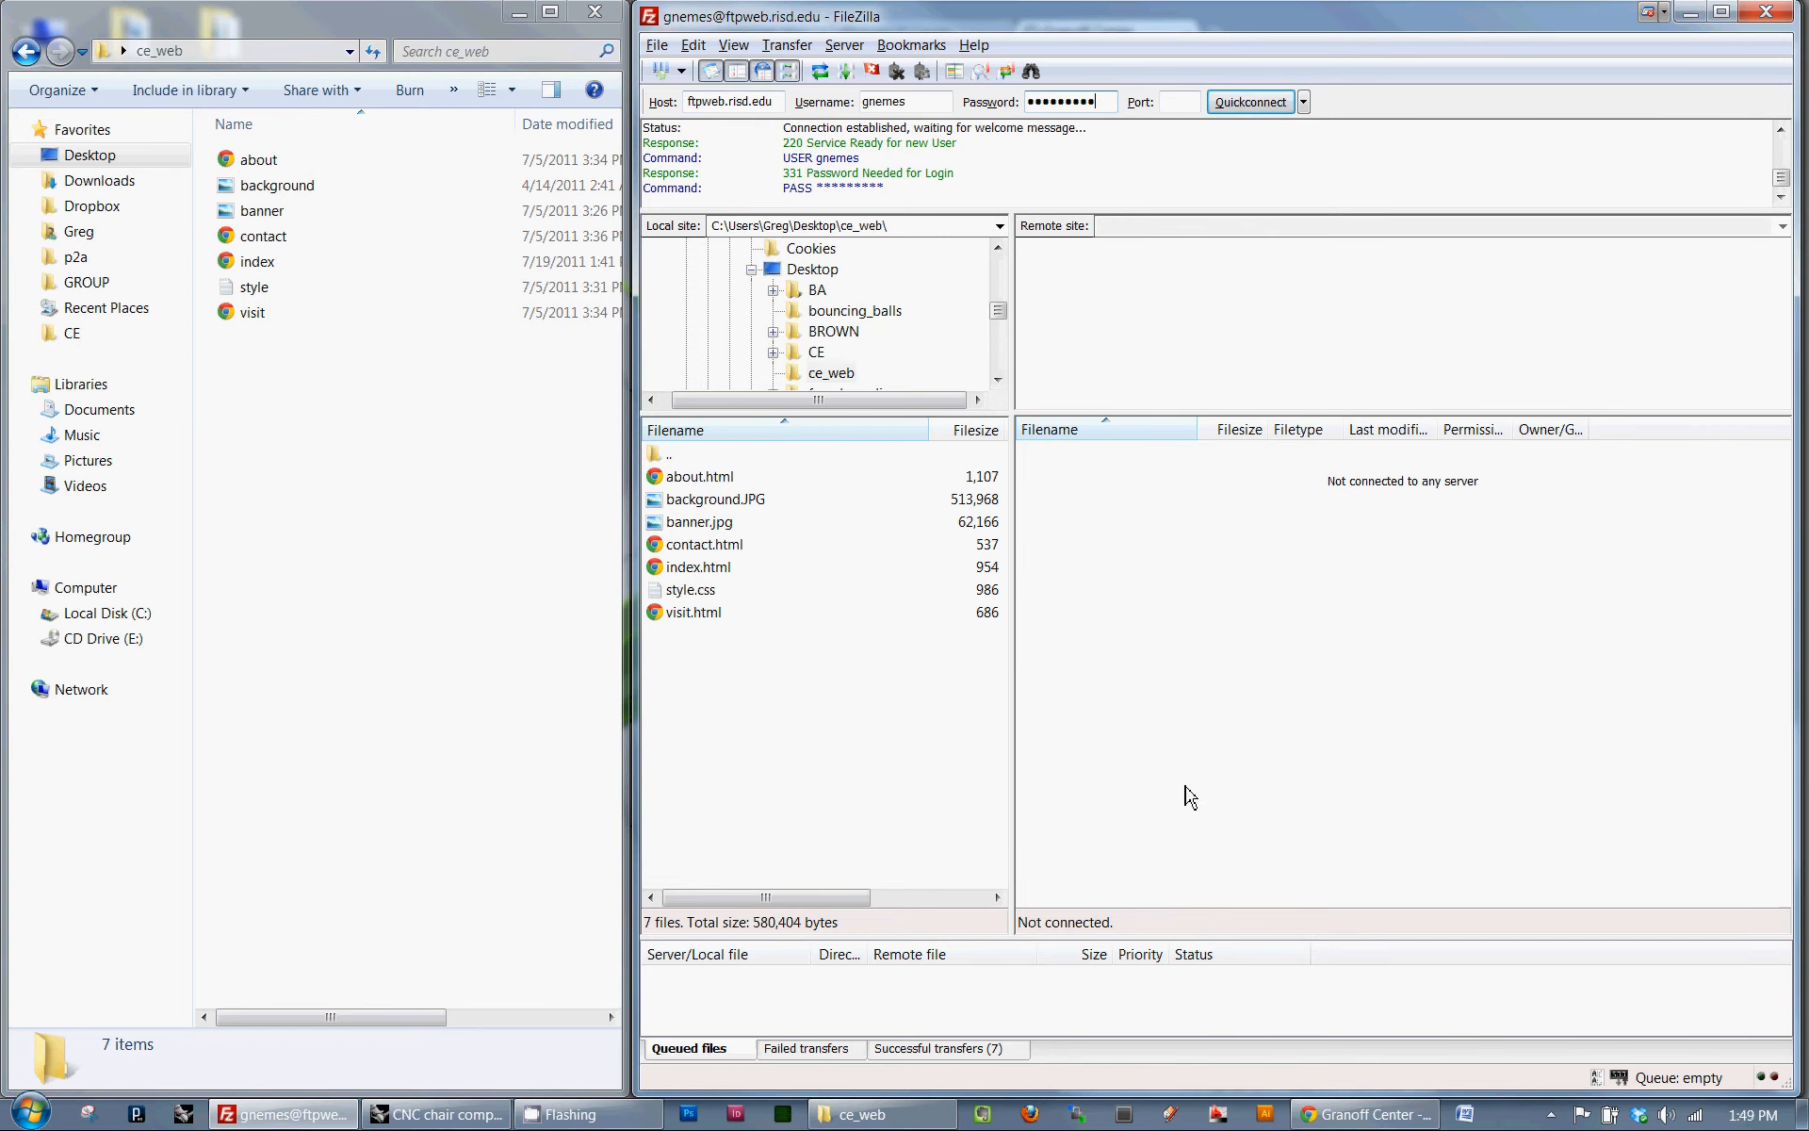
- Close FileZilla
click(1753, 18)
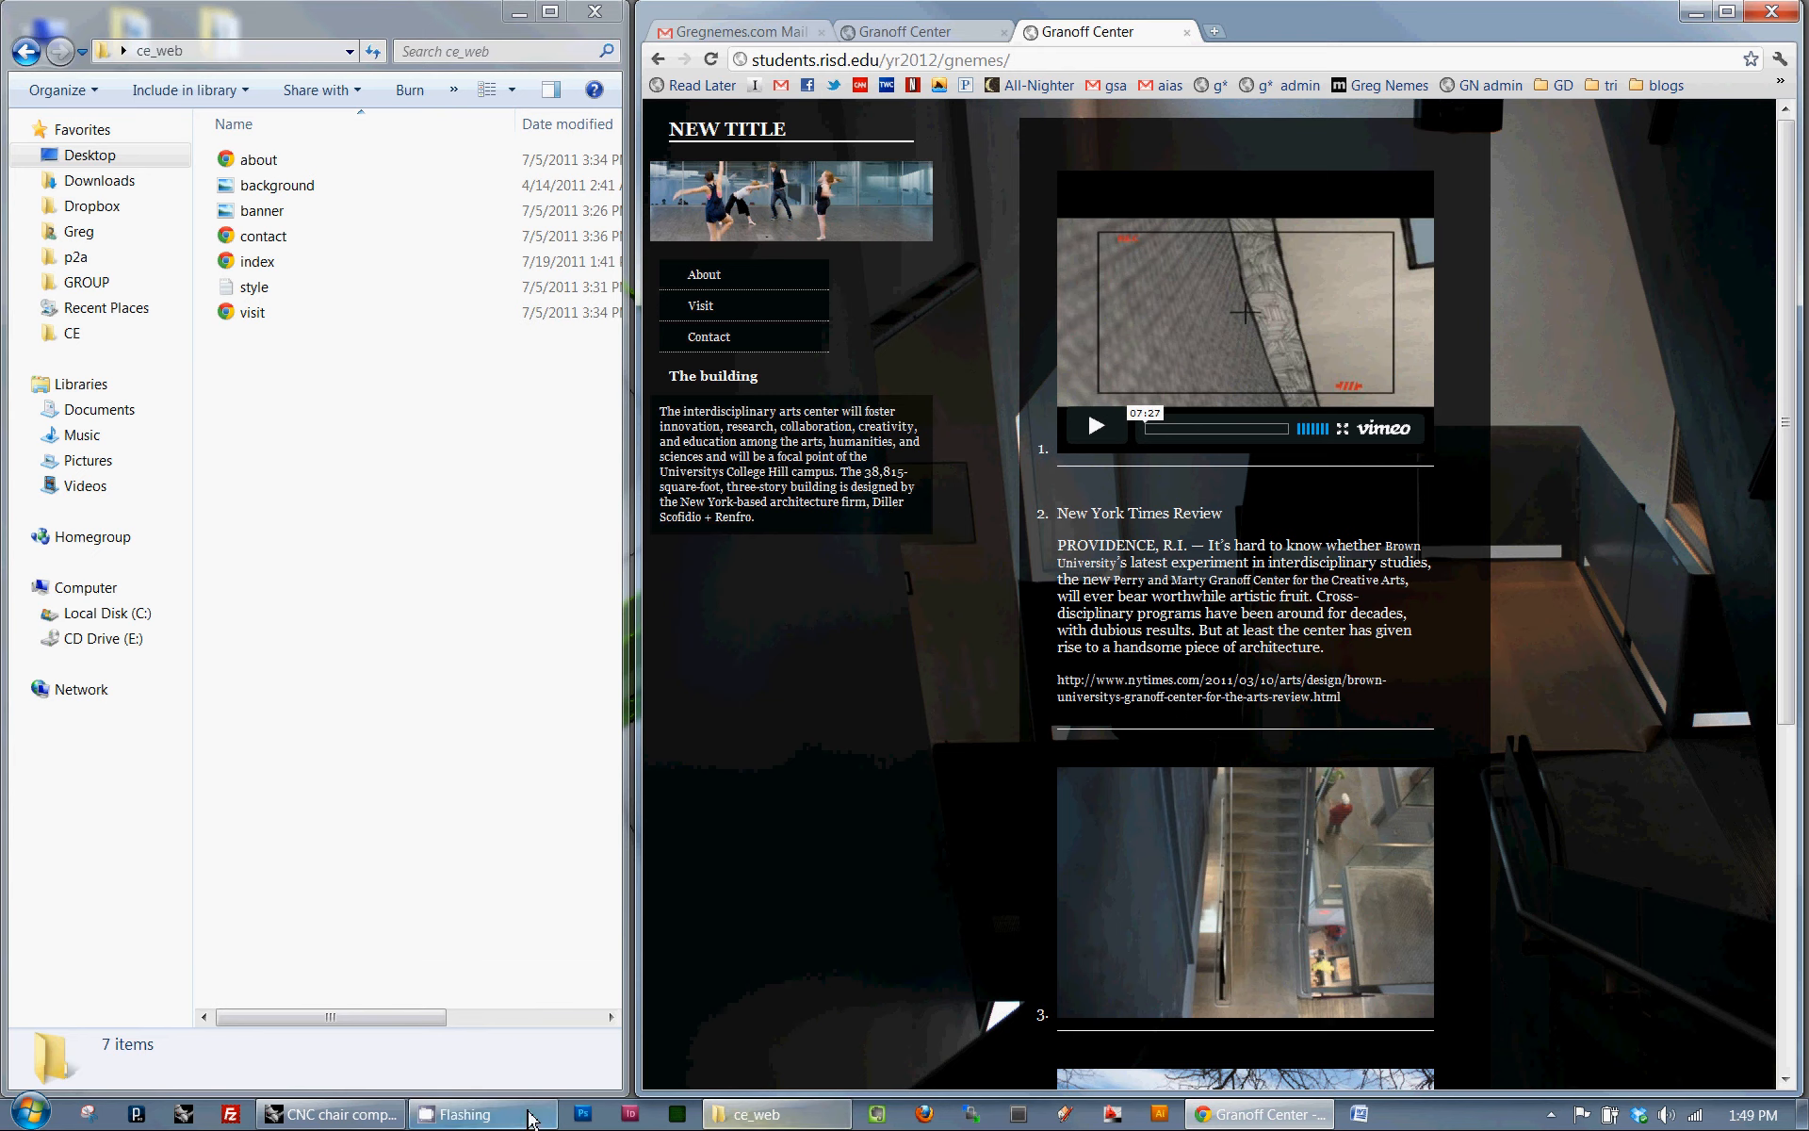
mouse_move(528, 1121)
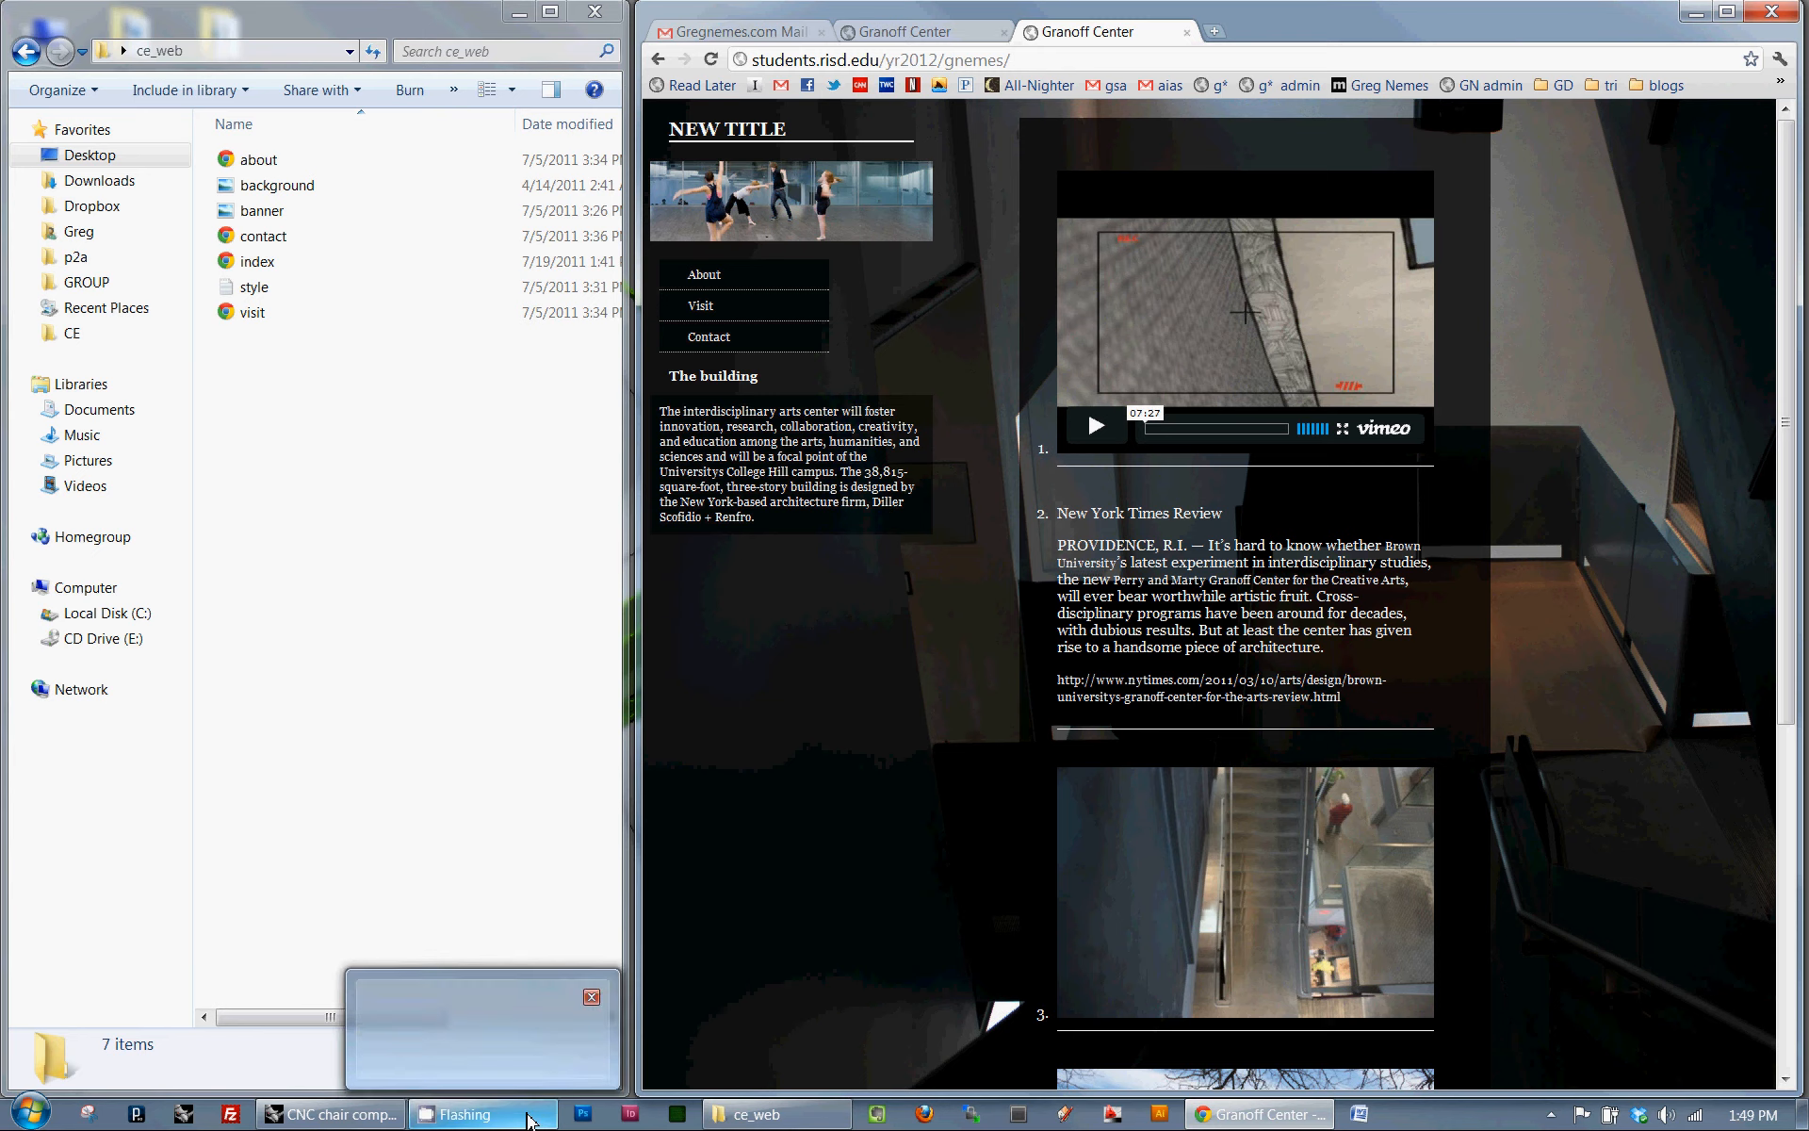